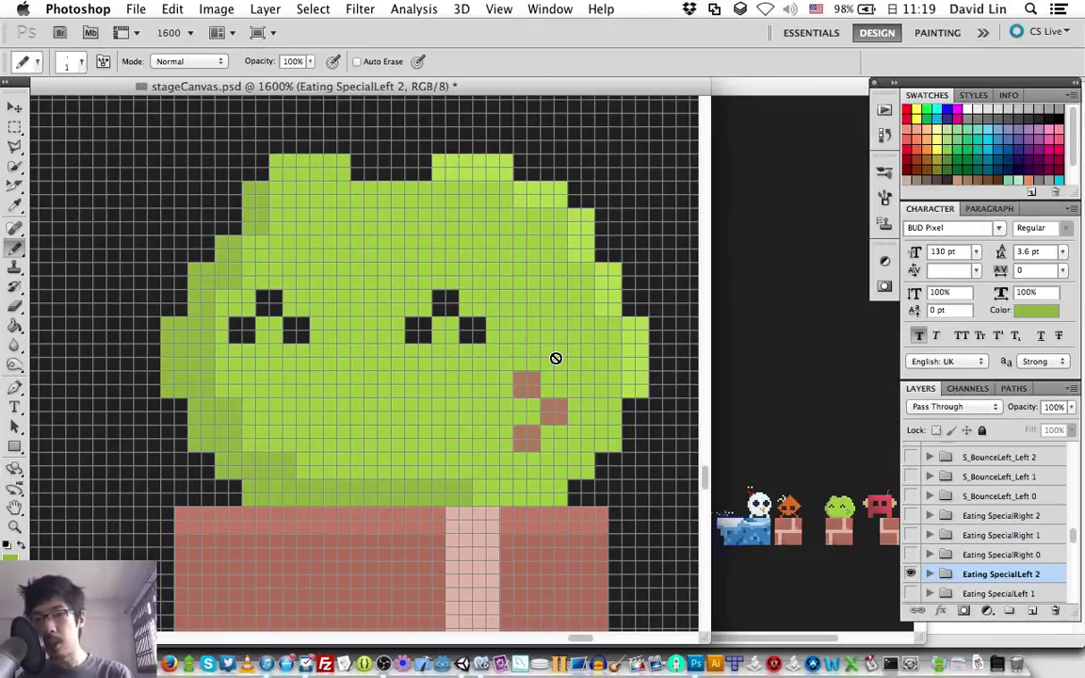
Step: Save stageCanvas.psd while it shows the Eating SpecialLeft 2 bush frame
{"action": "key", "text": "ctrl+s"}
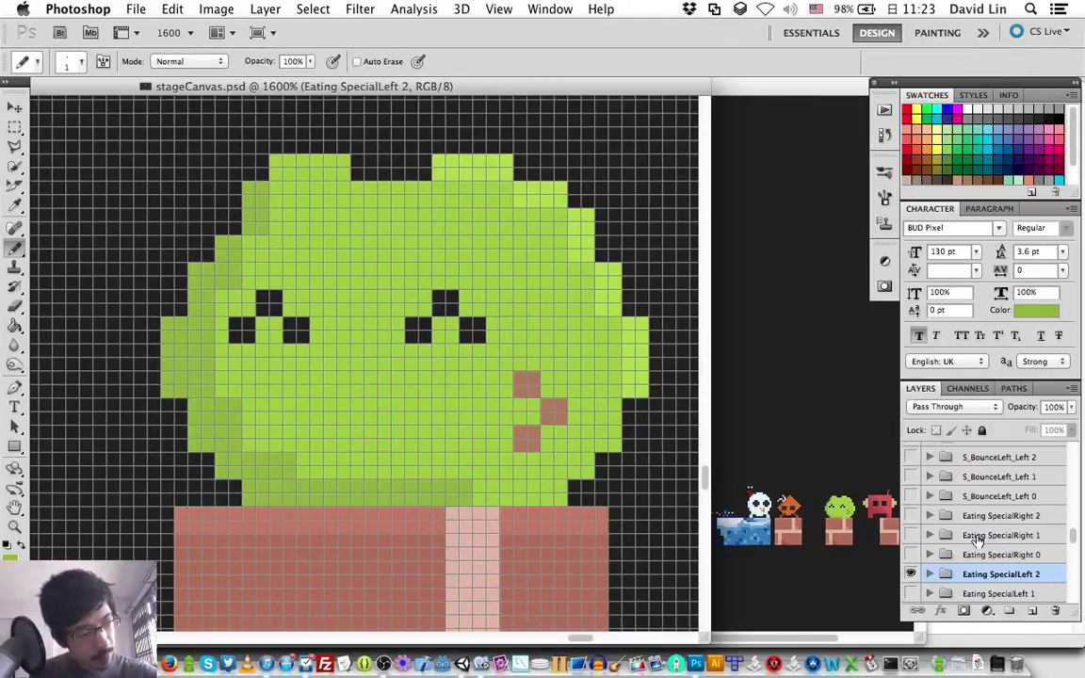
Step: Hide Eating SpecialLeft 2 and briefly toggle Eating IdleRight 0 and IdleLeft 0 to compare
{"action": "scroll", "coordinate": [978, 540], "scroll_direction": "down", "scroll_amount": 2}
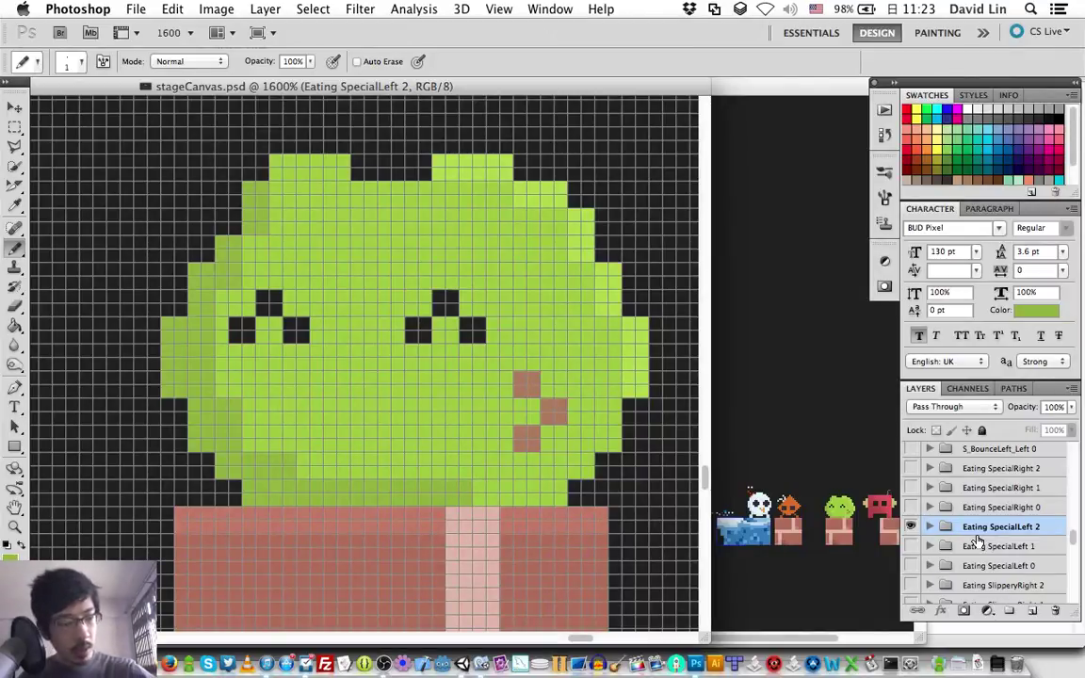
{"action": "left_click", "coordinate": [912, 527]}
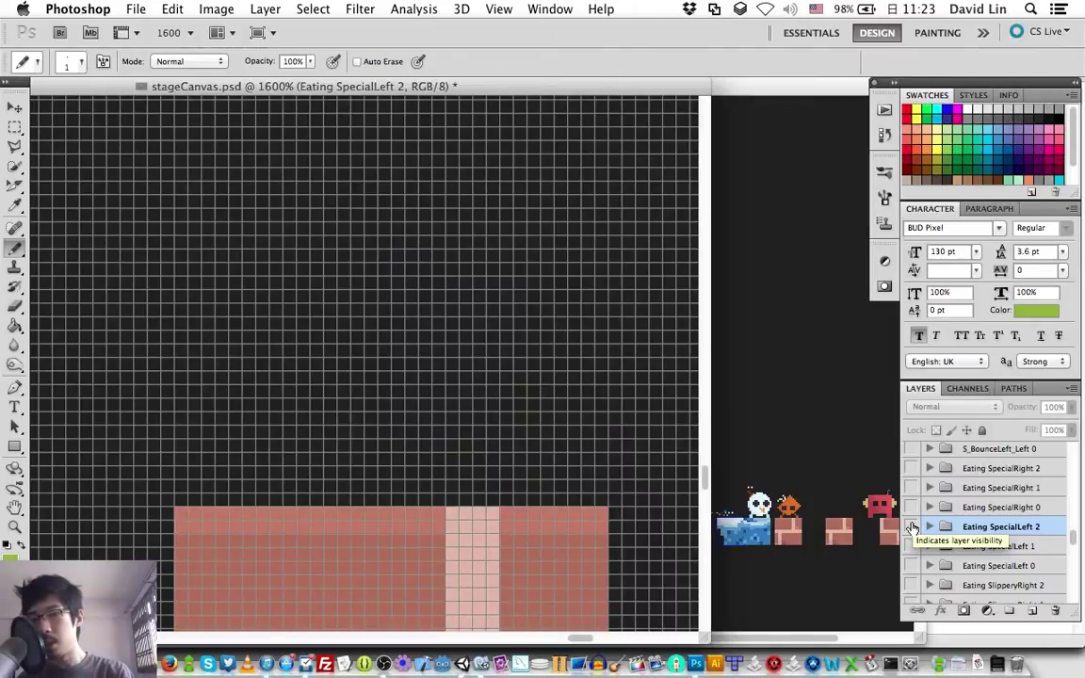
{"action": "scroll", "coordinate": [912, 529], "scroll_direction": "down", "scroll_amount": 1}
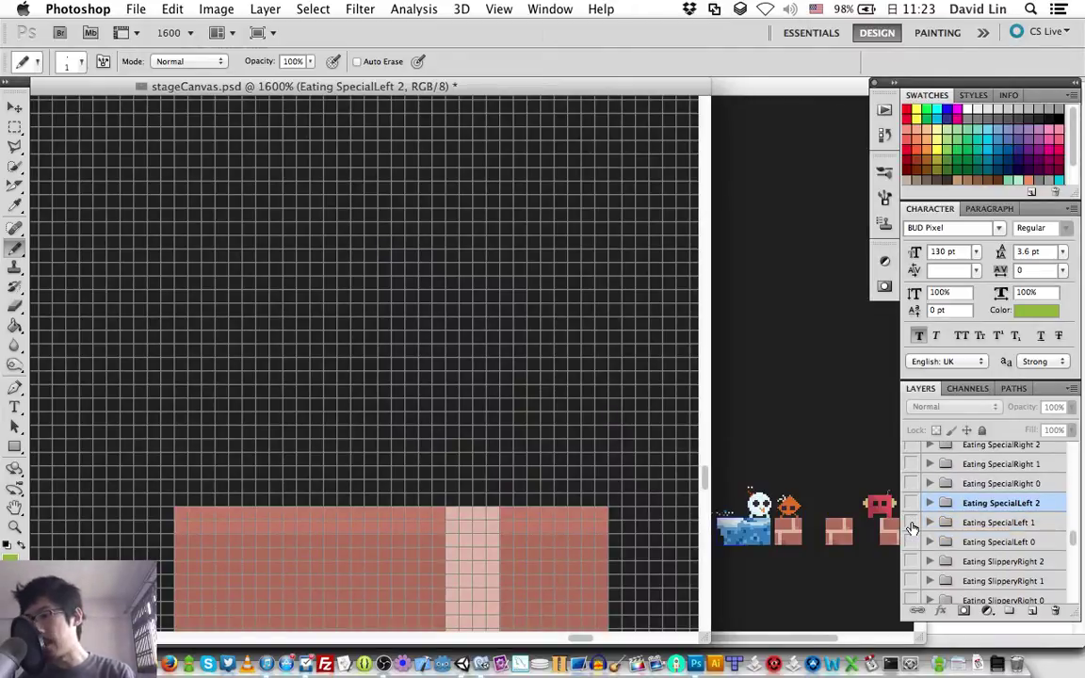
{"action": "scroll", "coordinate": [912, 529], "scroll_direction": "down", "scroll_amount": 4}
{"action": "scroll", "coordinate": [912, 529], "scroll_direction": "down", "scroll_amount": 4}
{"action": "scroll", "coordinate": [912, 529], "scroll_direction": "down", "scroll_amount": 3}
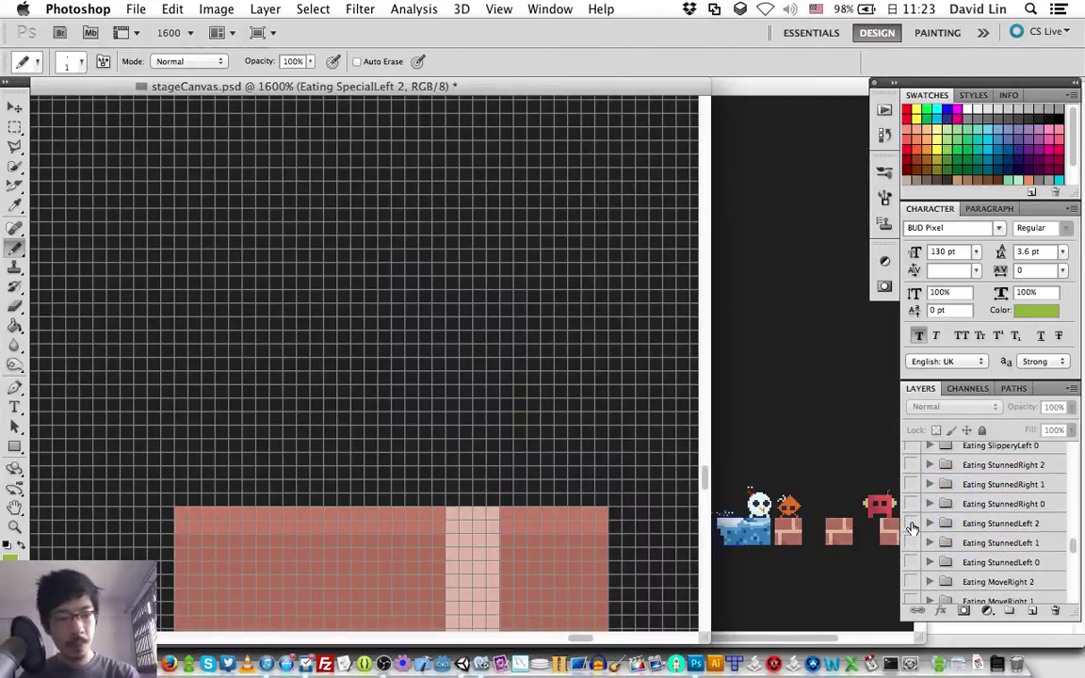
{"action": "scroll", "coordinate": [912, 532], "scroll_direction": "down", "scroll_amount": 7}
{"action": "scroll", "coordinate": [912, 556], "scroll_direction": "down", "scroll_amount": 2}
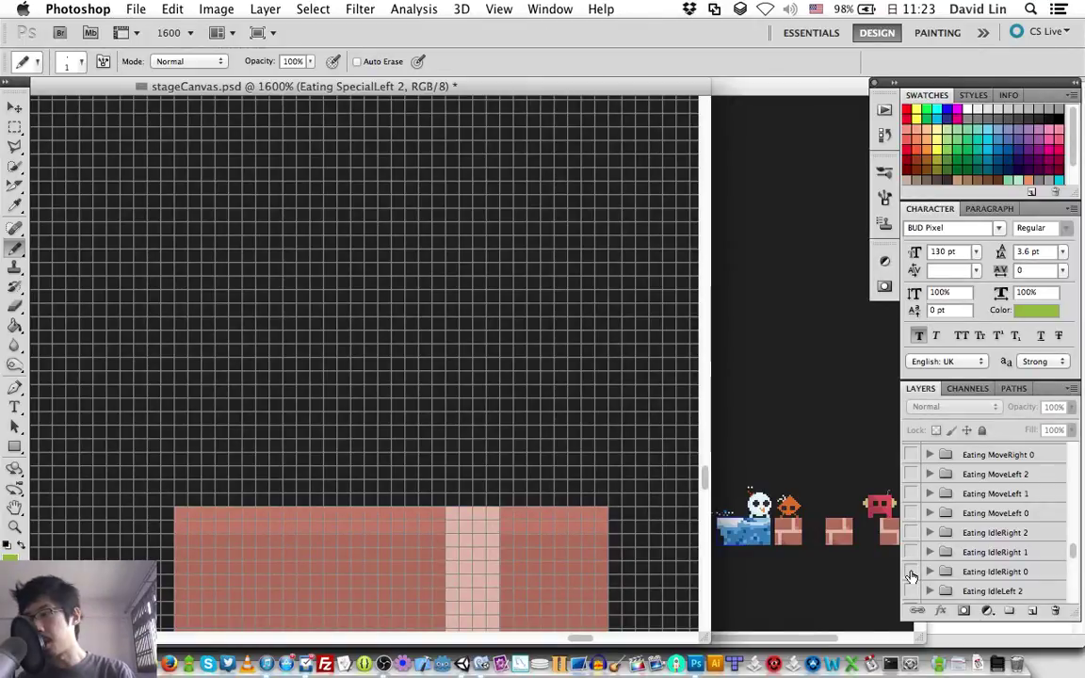
{"action": "left_click", "coordinate": [912, 574]}
{"action": "scroll", "coordinate": [912, 574], "scroll_direction": "down", "scroll_amount": 4}
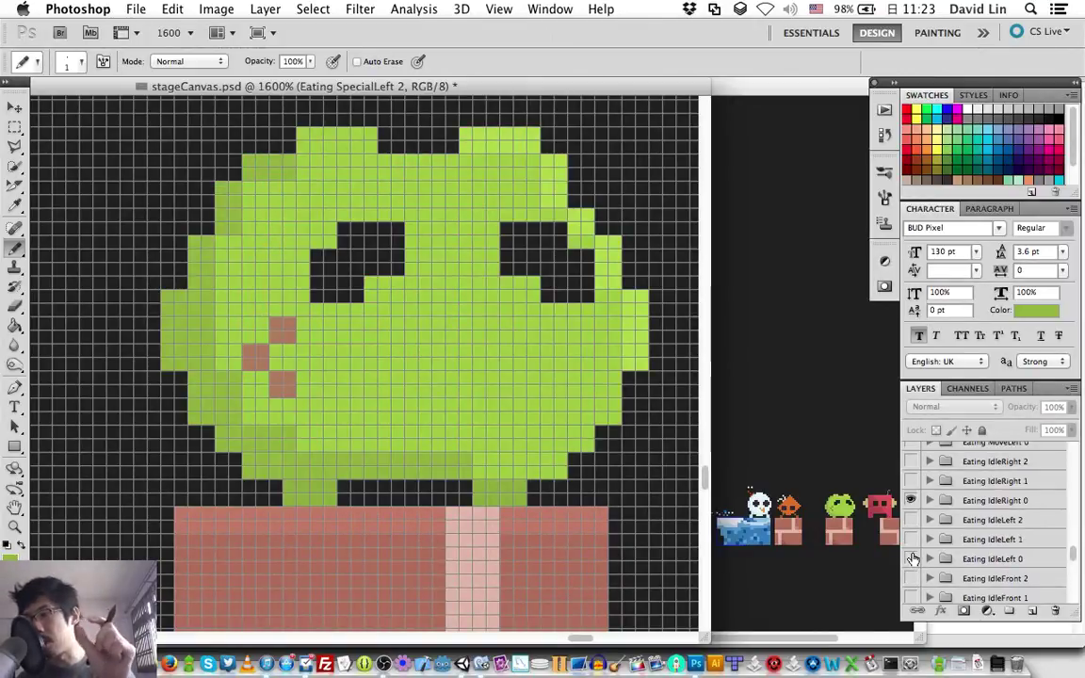
{"action": "left_click", "coordinate": [912, 559]}
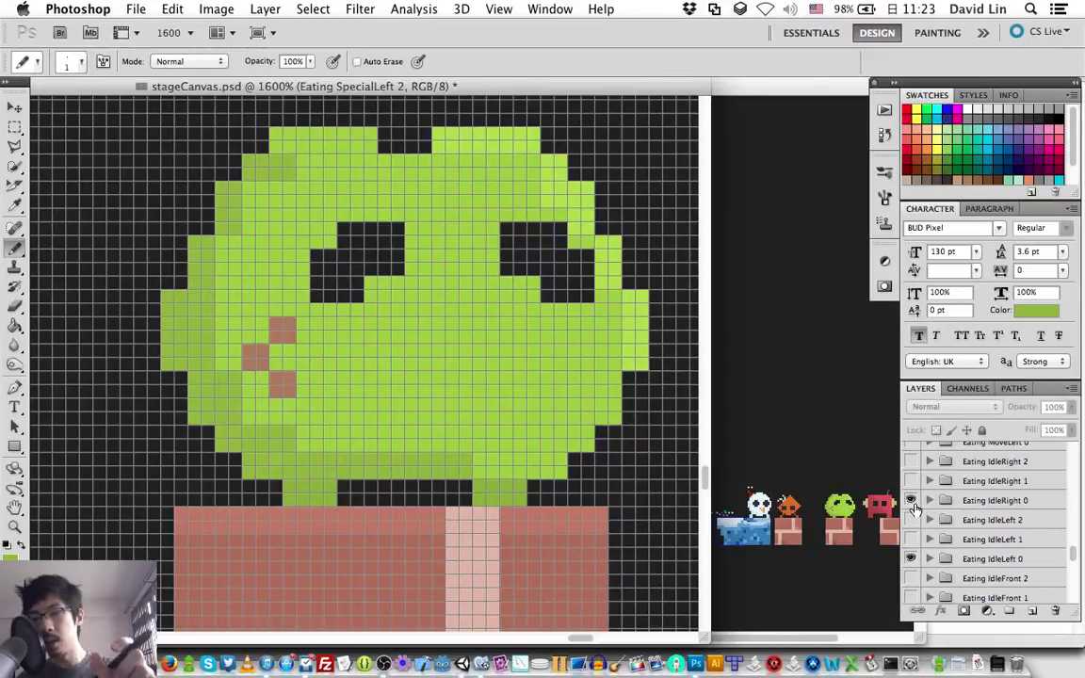
{"action": "left_click", "coordinate": [912, 501]}
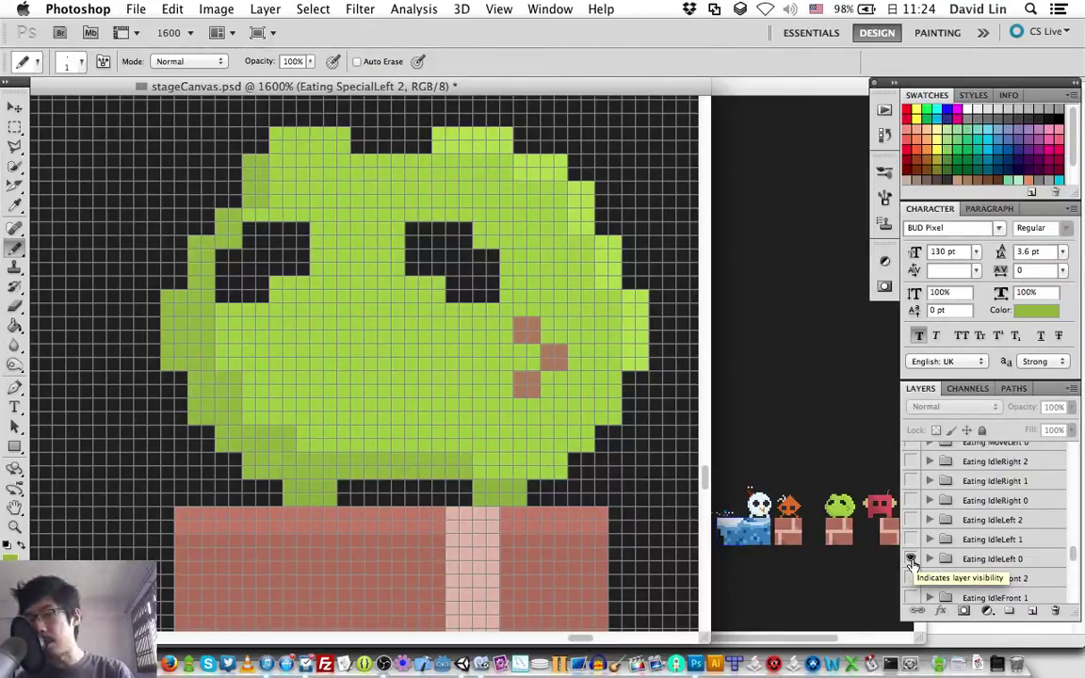
{"action": "left_click", "coordinate": [912, 561]}
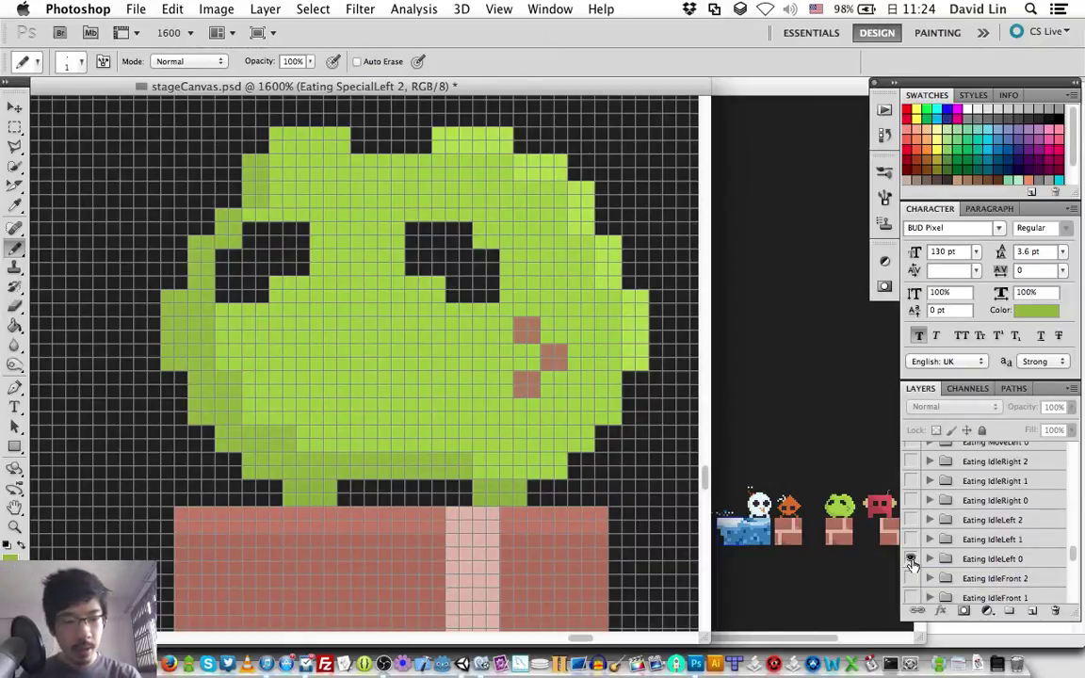
Step: Make the Eating SpecialLeft 0 frame visible in the Layers panel
{"action": "scroll", "coordinate": [912, 565], "scroll_direction": "up", "scroll_amount": 3}
{"action": "scroll", "coordinate": [912, 565], "scroll_direction": "up", "scroll_amount": 3}
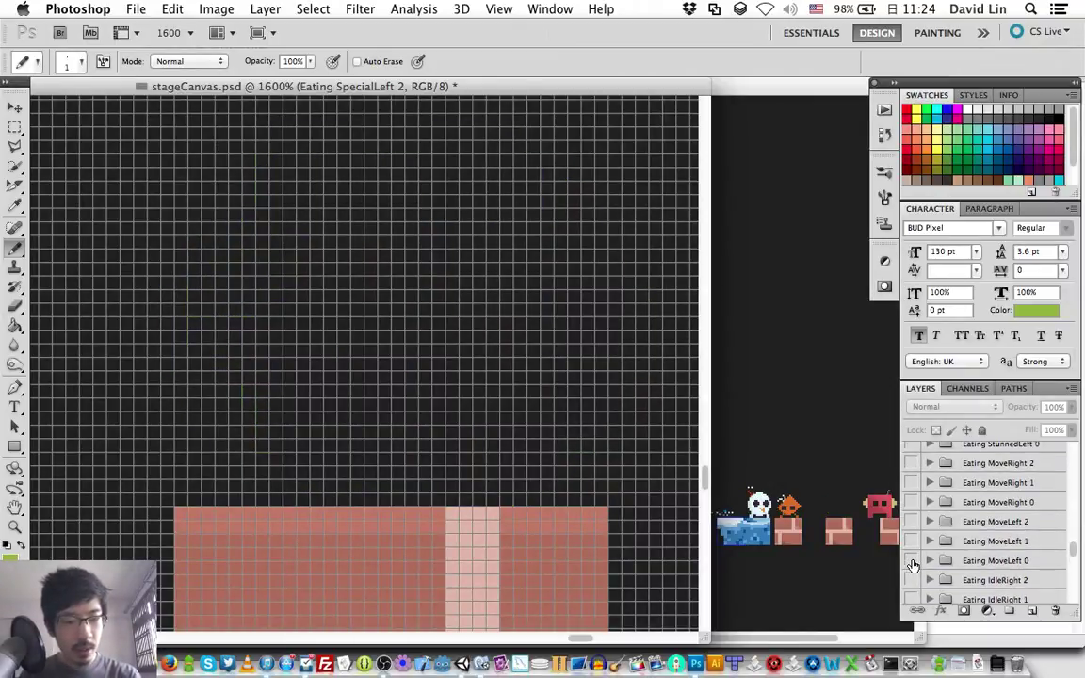
{"action": "scroll", "coordinate": [912, 566], "scroll_direction": "up", "scroll_amount": 3}
{"action": "scroll", "coordinate": [912, 565], "scroll_direction": "up", "scroll_amount": 3}
{"action": "scroll", "coordinate": [913, 566], "scroll_direction": "up", "scroll_amount": 2}
{"action": "scroll", "coordinate": [913, 560], "scroll_direction": "up", "scroll_amount": 2}
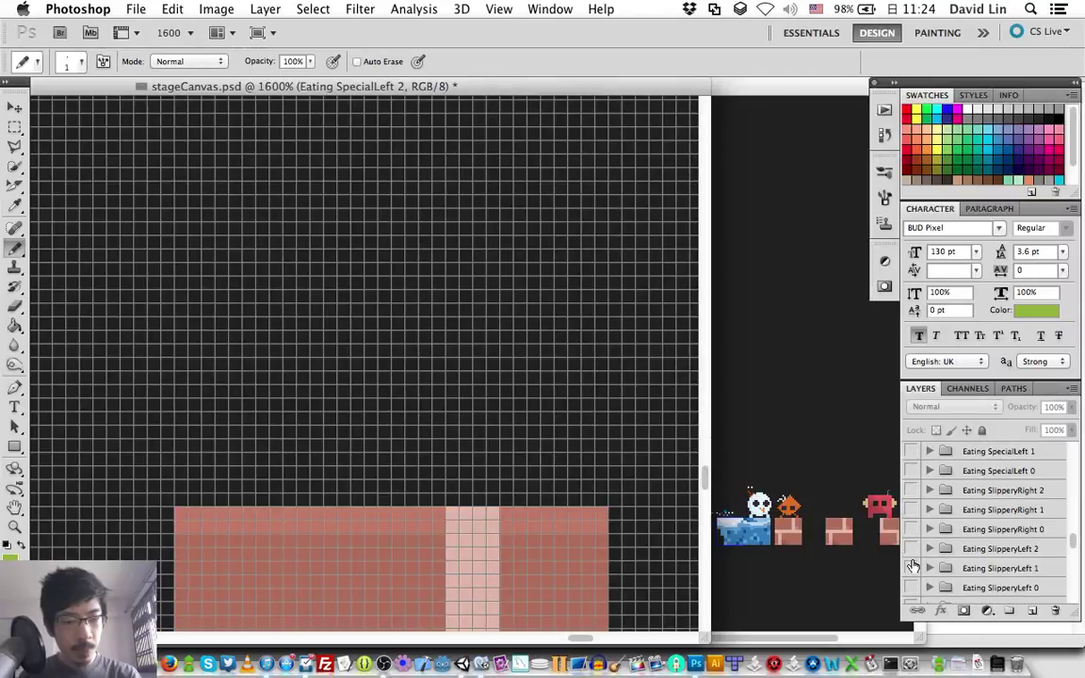
{"action": "scroll", "coordinate": [914, 551], "scroll_direction": "up", "scroll_amount": 2}
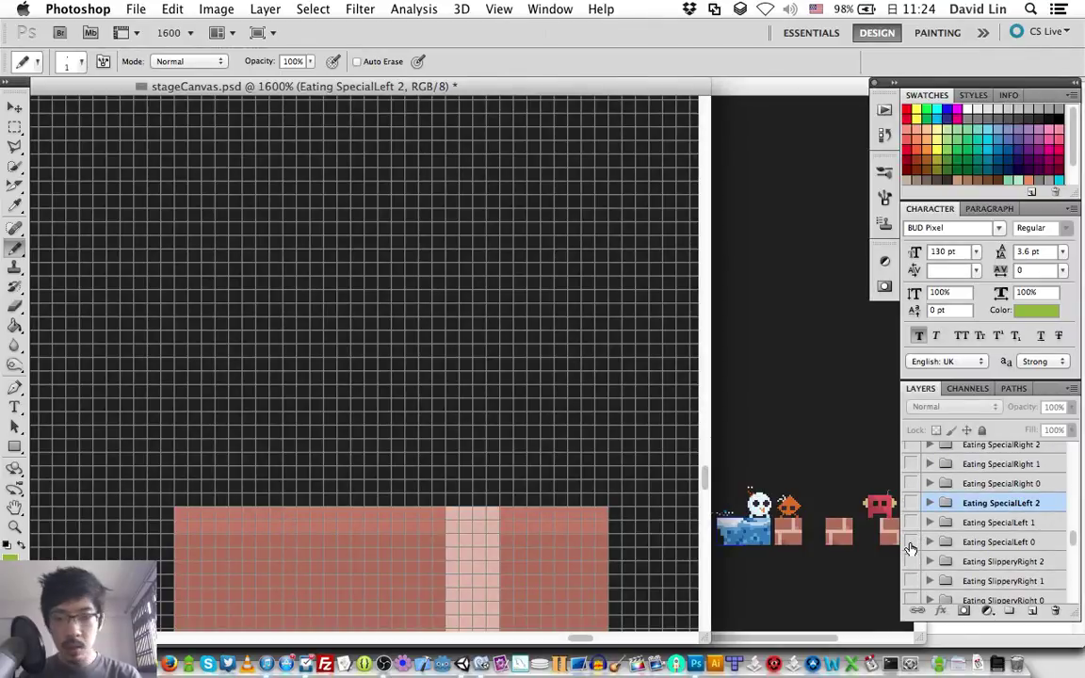
{"action": "left_click", "coordinate": [911, 545]}
{"action": "left_click", "coordinate": [911, 544]}
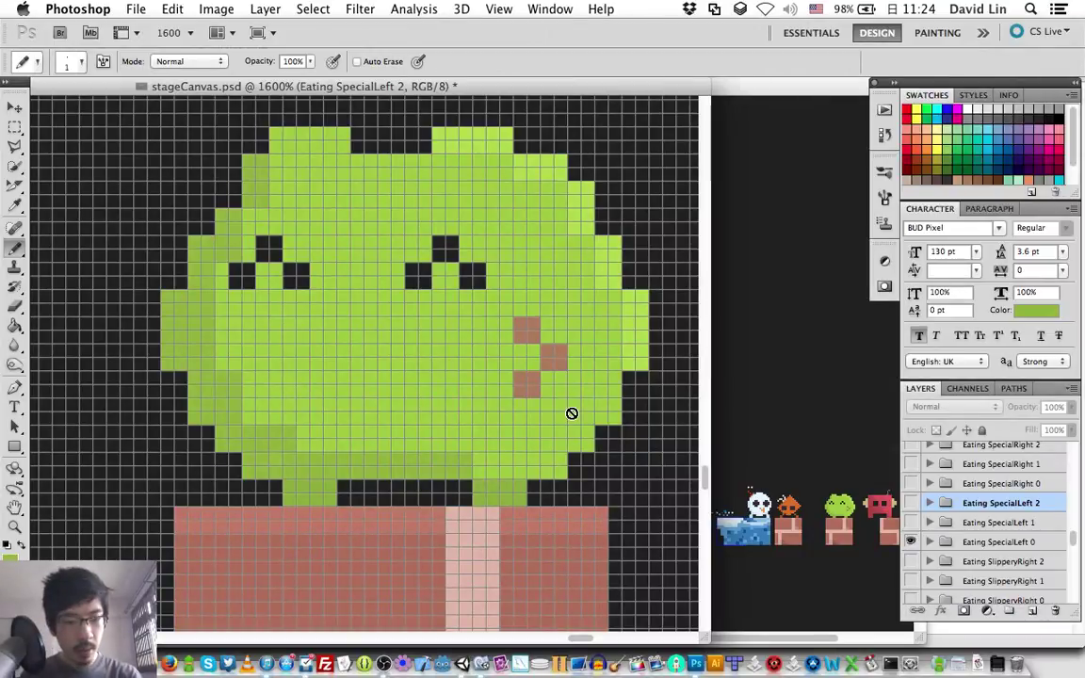
Step: Save, then make Eating SpecialLeft 2 visible and hide Eating SpecialLeft 0
{"action": "key", "text": "ctrl+s"}
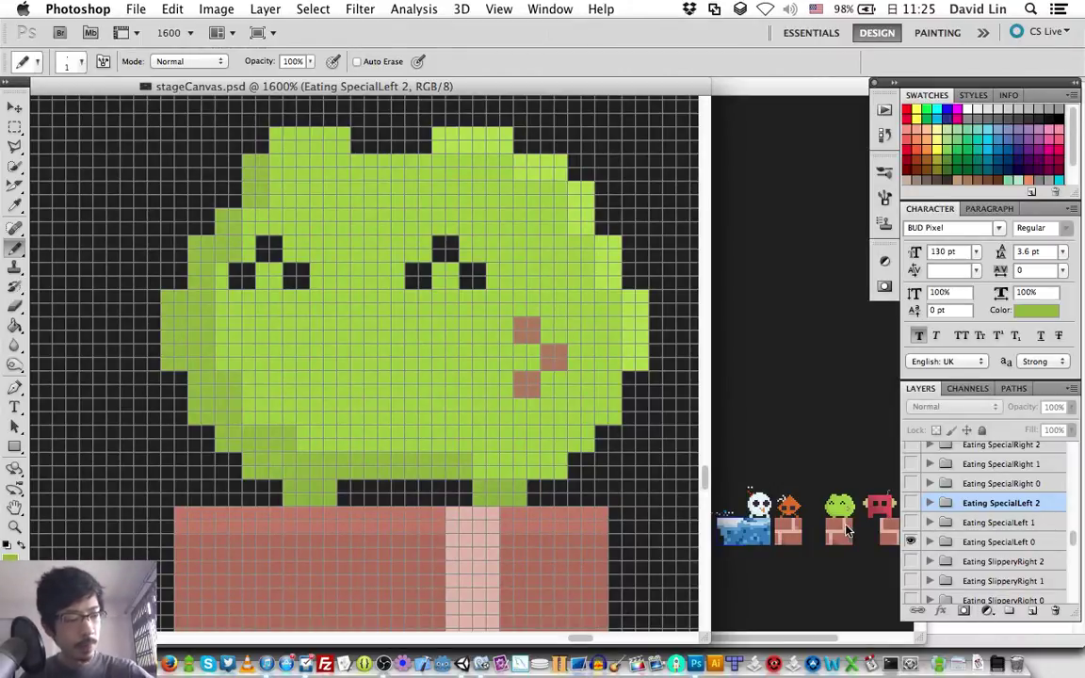
{"action": "left_click", "coordinate": [913, 543]}
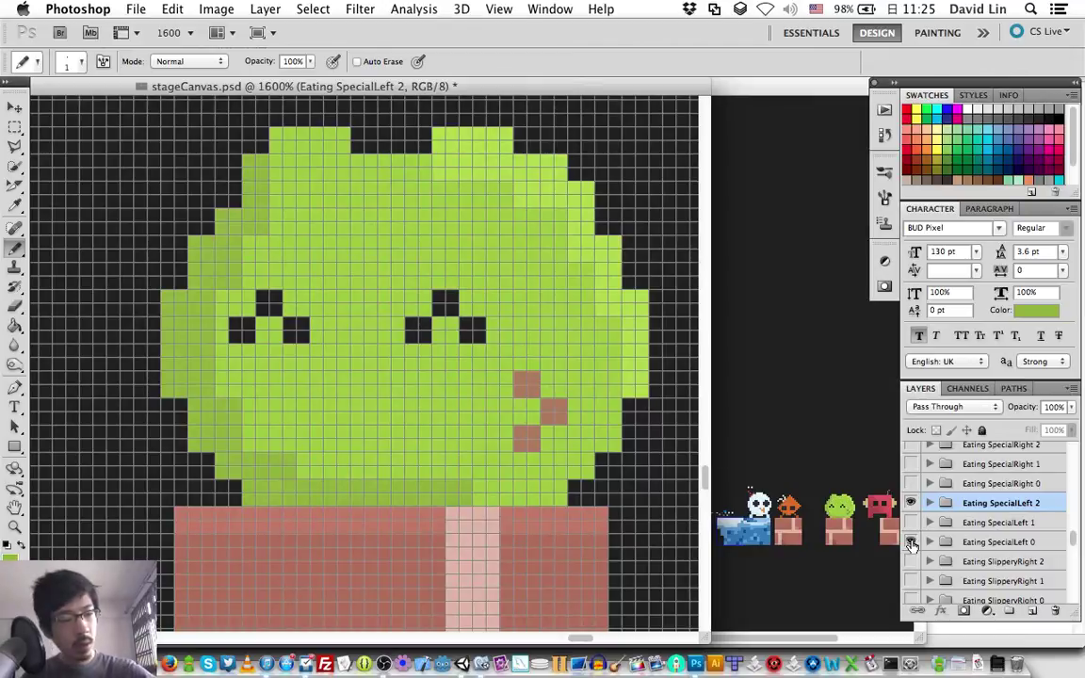
{"action": "left_click", "coordinate": [912, 545]}
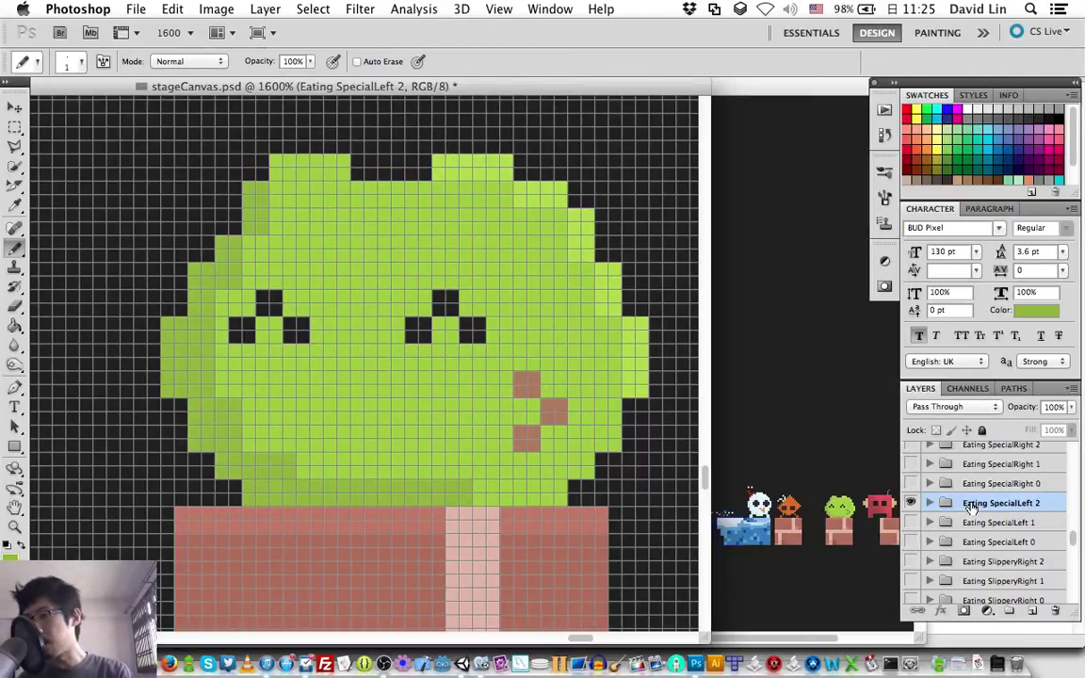
Step: Put Eating SpecialLeft 2 into a new group named EatingS Left Enchant 1
{"action": "left_click", "coordinate": [1009, 614]}
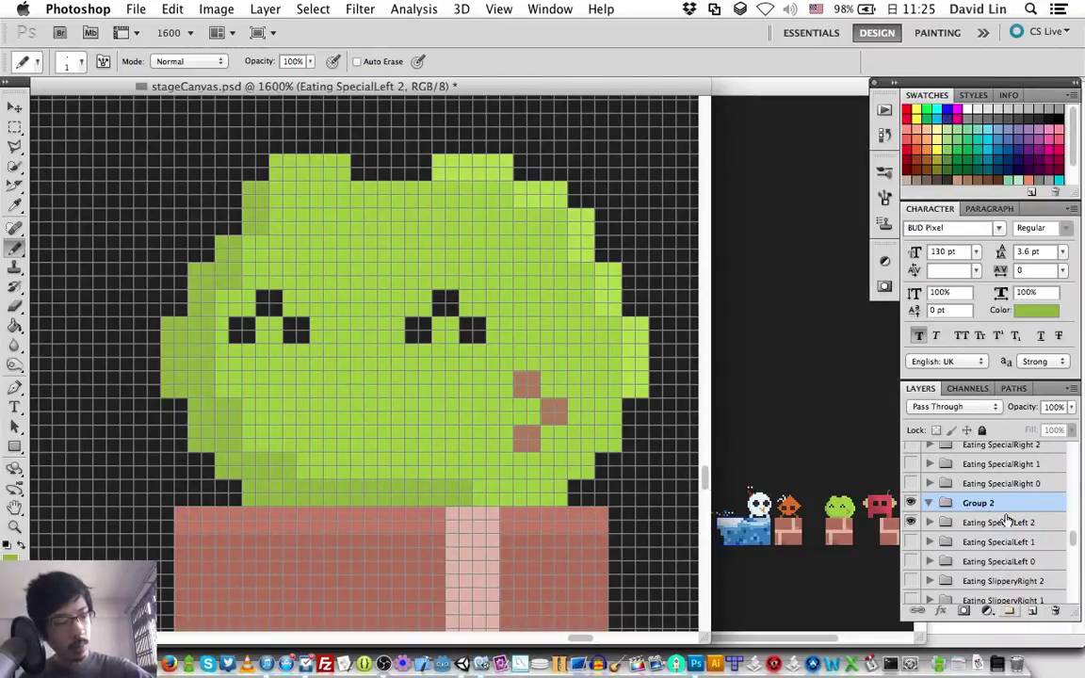
{"action": "double_click", "coordinate": [978, 504]}
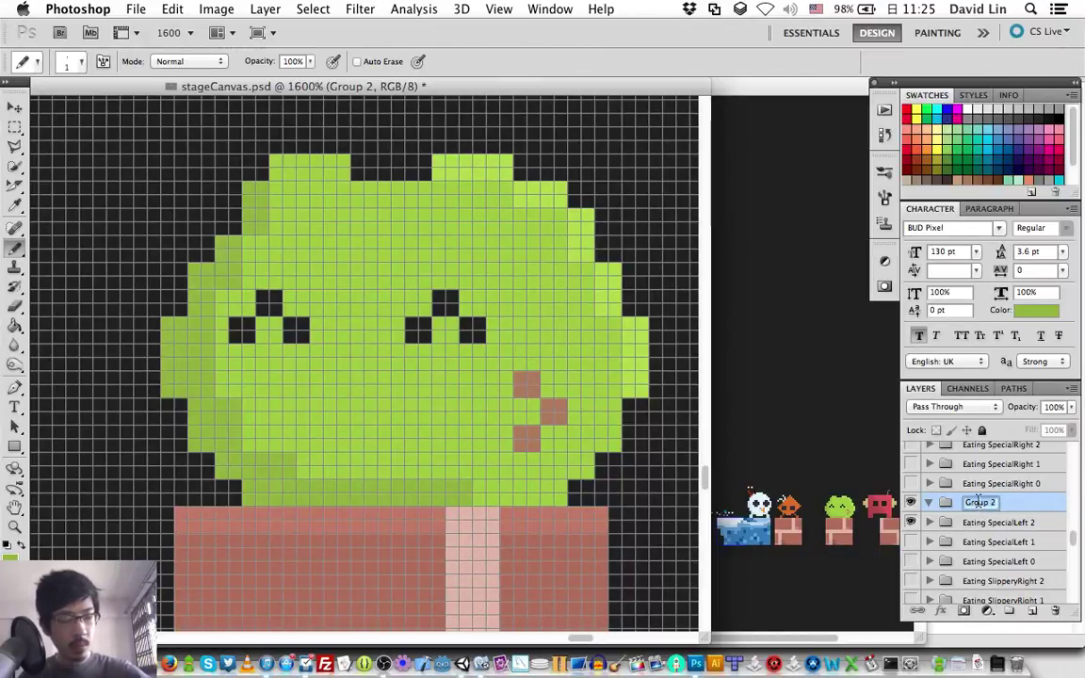
{"action": "type", "text": "Eati"}
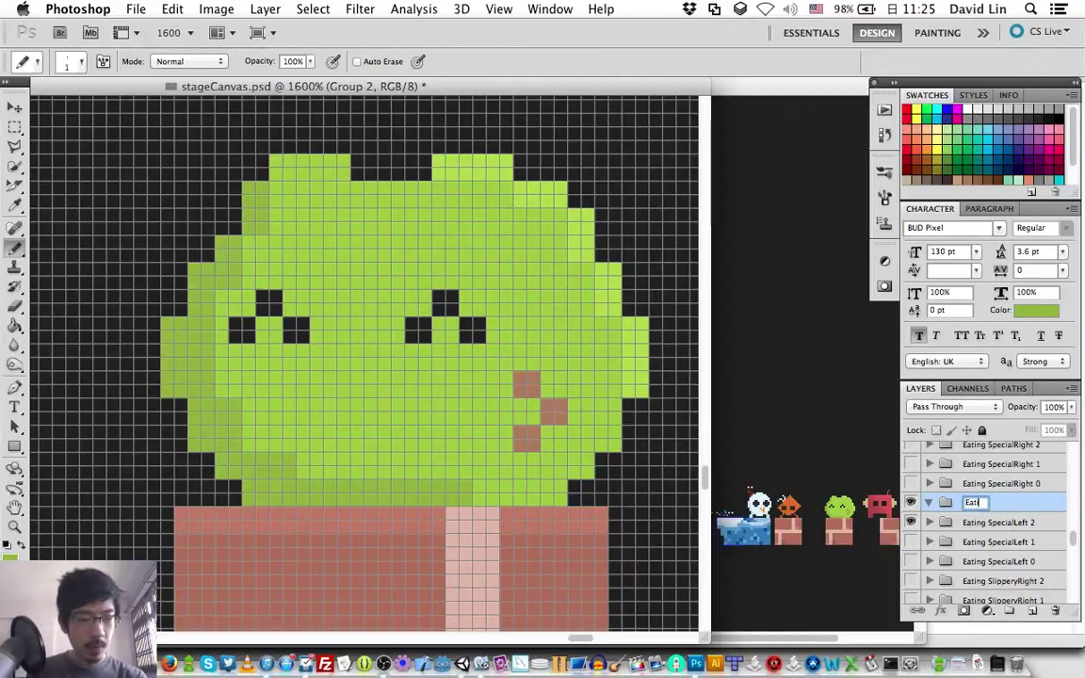
{"action": "type", "text": "ng Speci"}
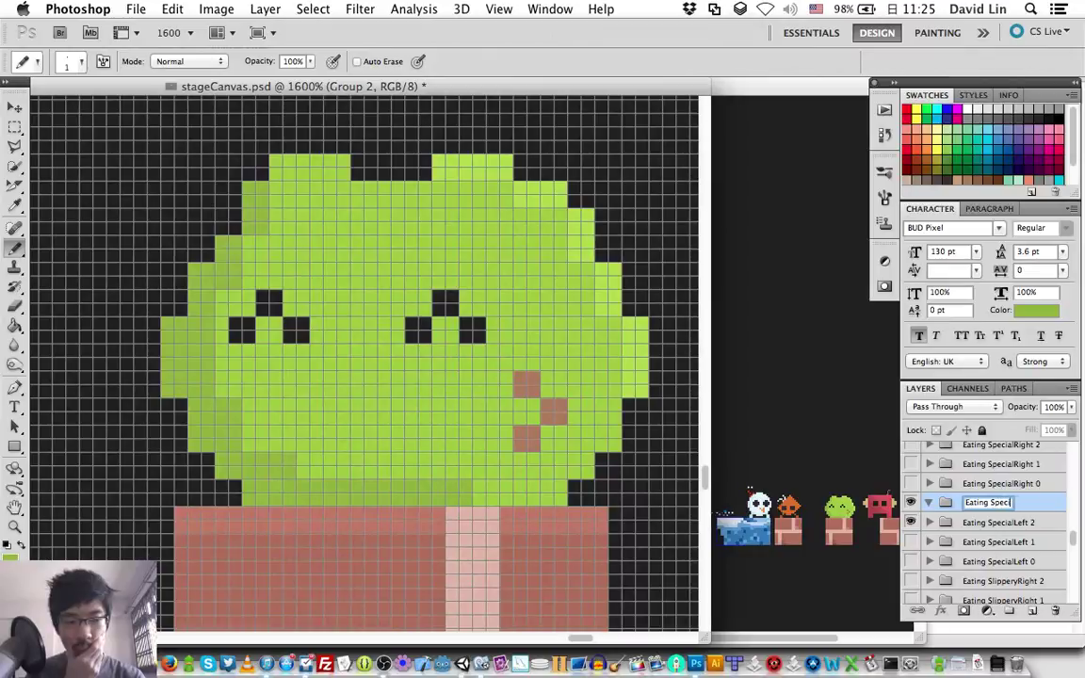
{"action": "type", "text": "al En"}
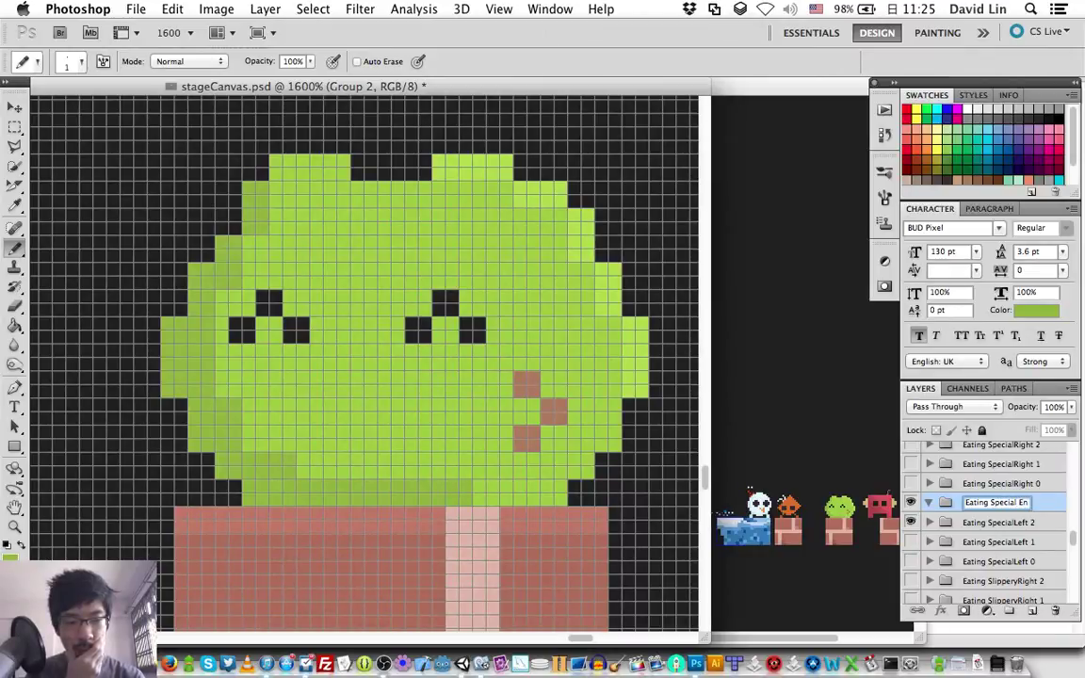
{"action": "key", "text": "BackSpace"}
{"action": "key", "text": "BackSpace"}
{"action": "key", "text": "BackSpace"}
{"action": "key", "text": "BackSpace"}
{"action": "key", "text": "BackSpace"}
{"action": "key", "text": "BackSpace"}
{"action": "key", "text": "BackSpace"}
{"action": "key", "text": "BackSpace"}
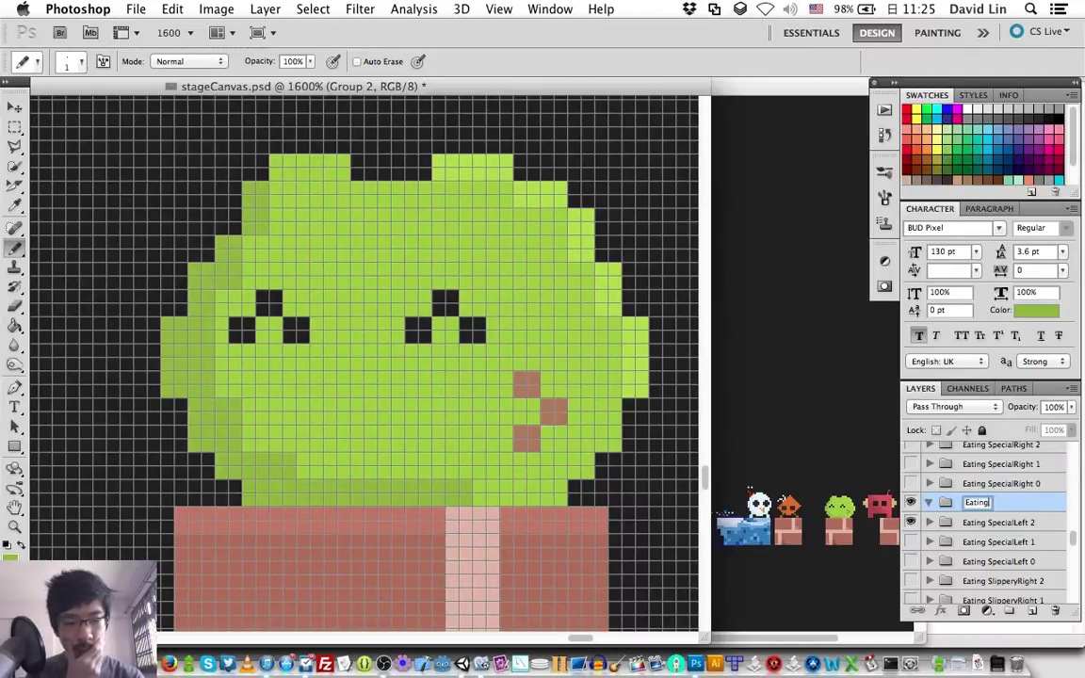
{"action": "type", "text": "S"}
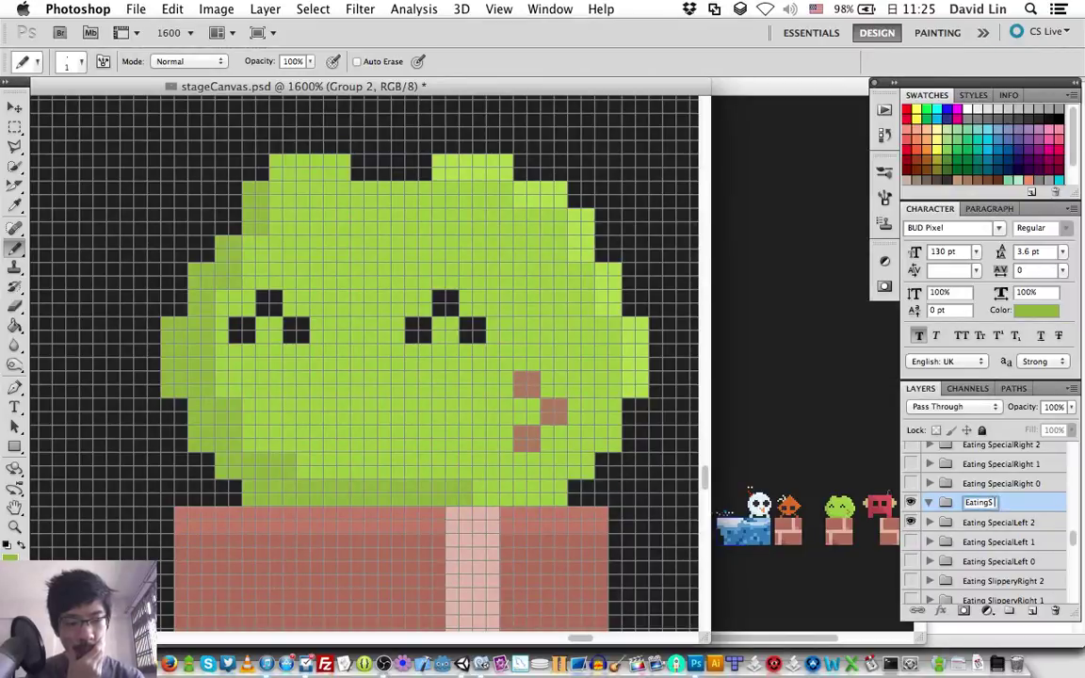
{"action": "type", "text": " Lef"}
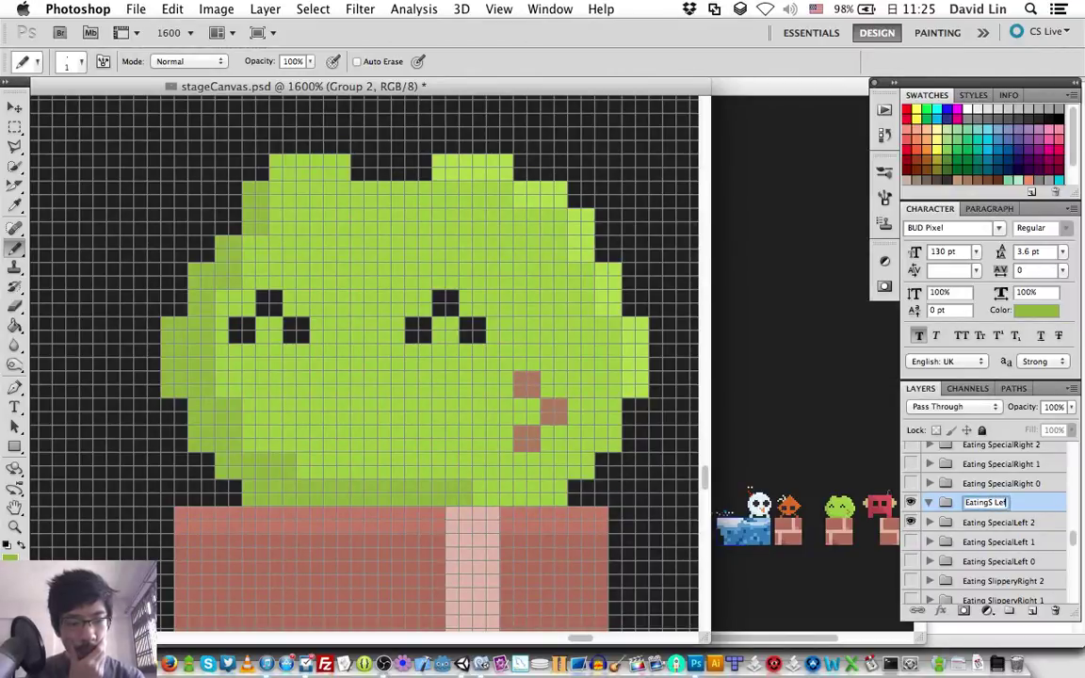
{"action": "type", "text": "t Enchant"}
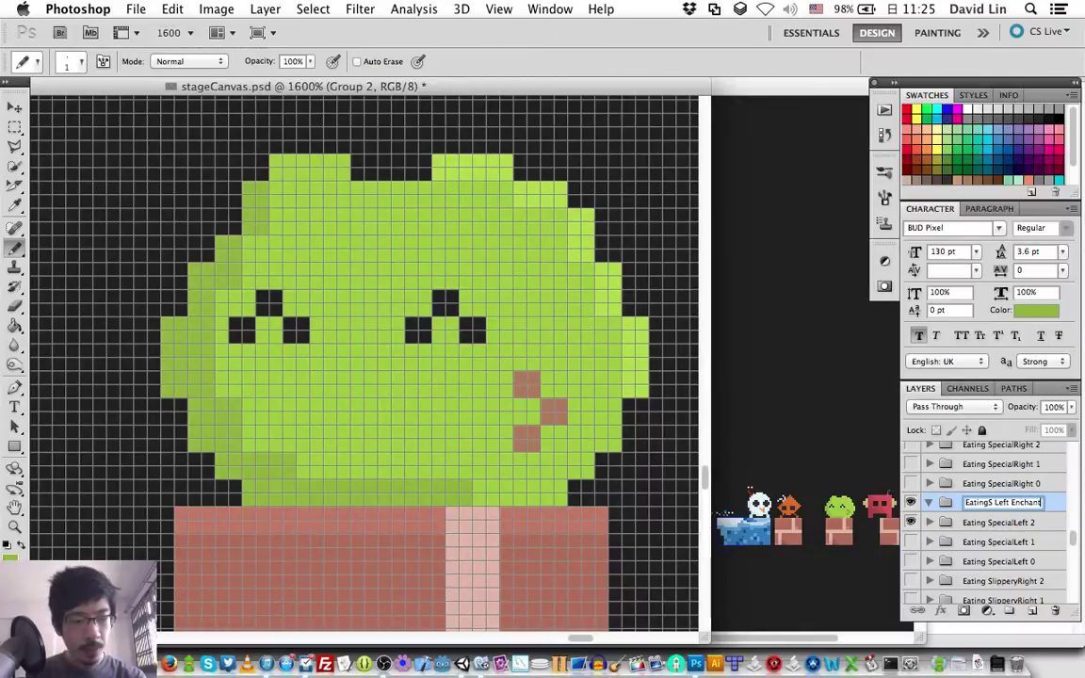
{"action": "type", "text": " 1"}
{"action": "key", "text": "Return"}
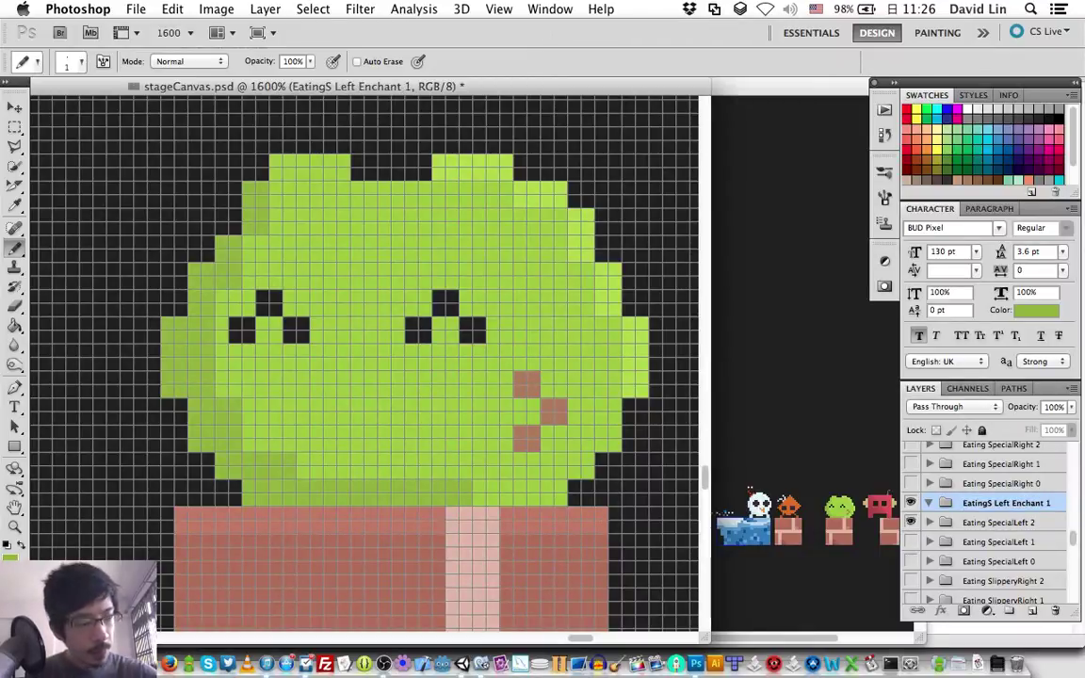
Step: Move the group up one place and back down, then save stageCanvas.psd
{"action": "key", "text": "super+bracketright"}
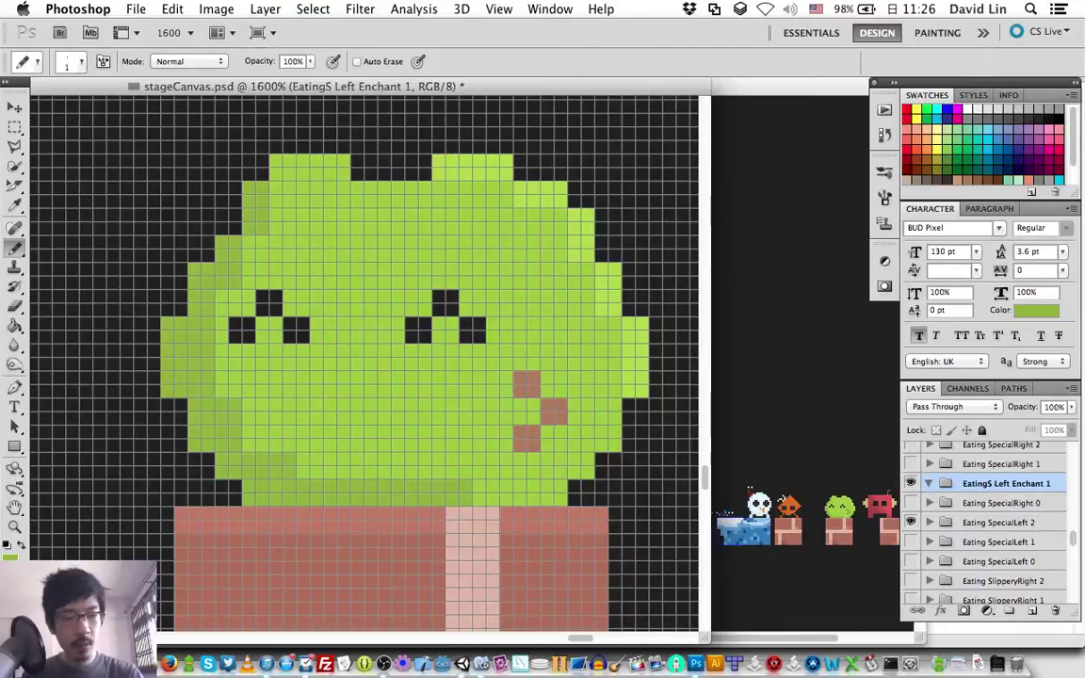
{"action": "key", "text": "super+bracketleft"}
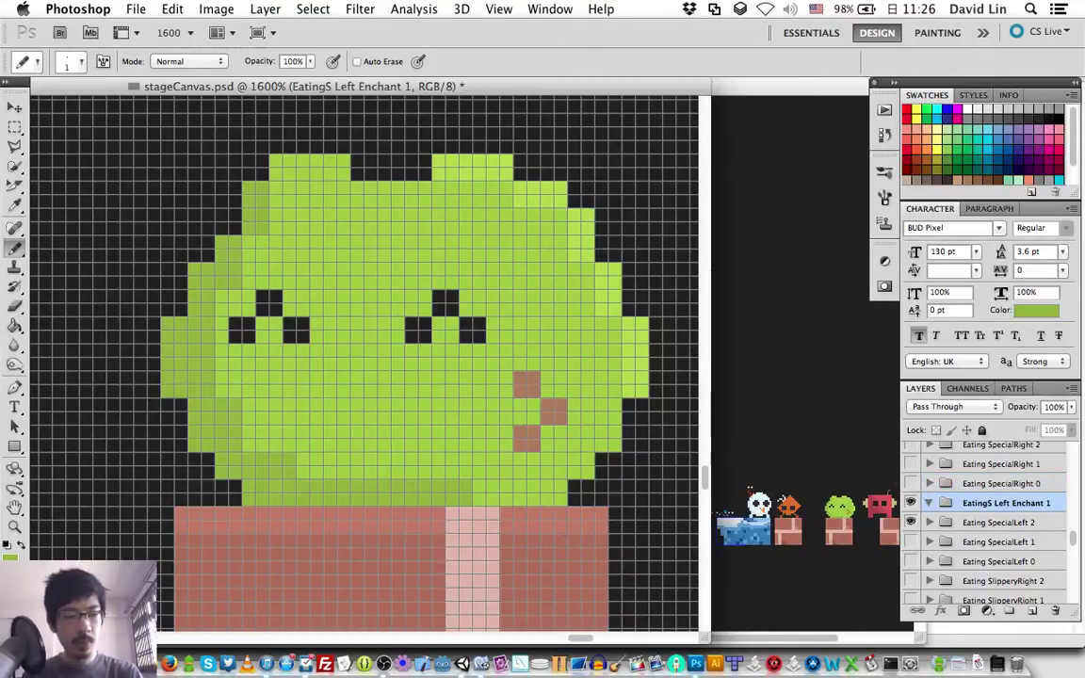
{"action": "key", "text": "super+s"}
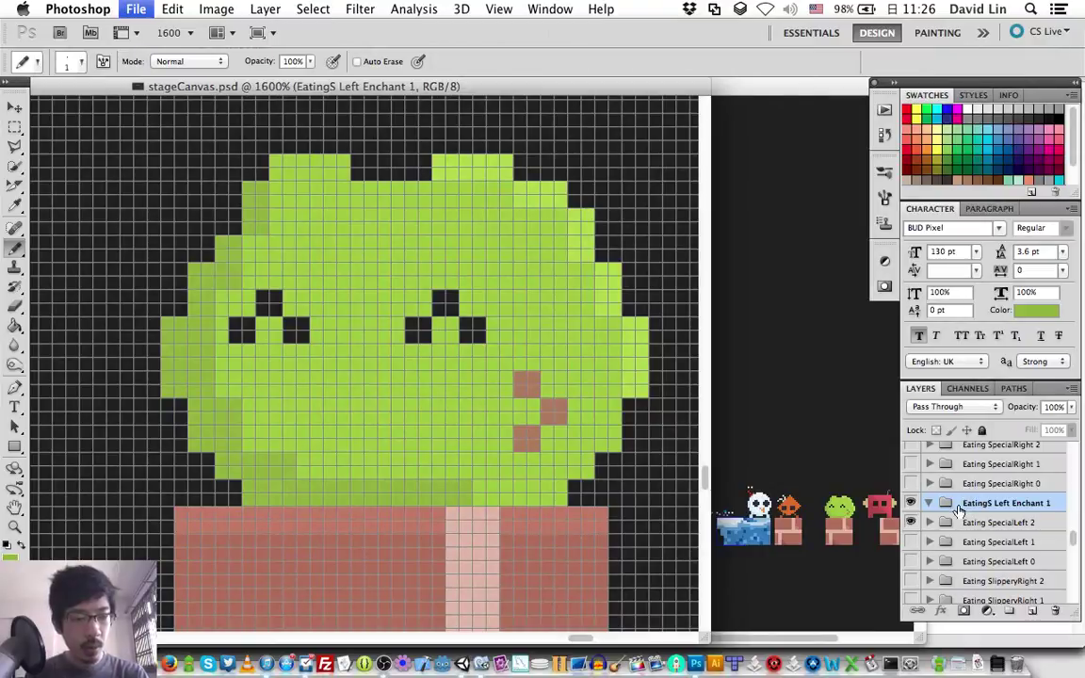
Step: Create a new layer named base in the group, then switch over to OBS
{"action": "key", "text": "super+shift+n"}
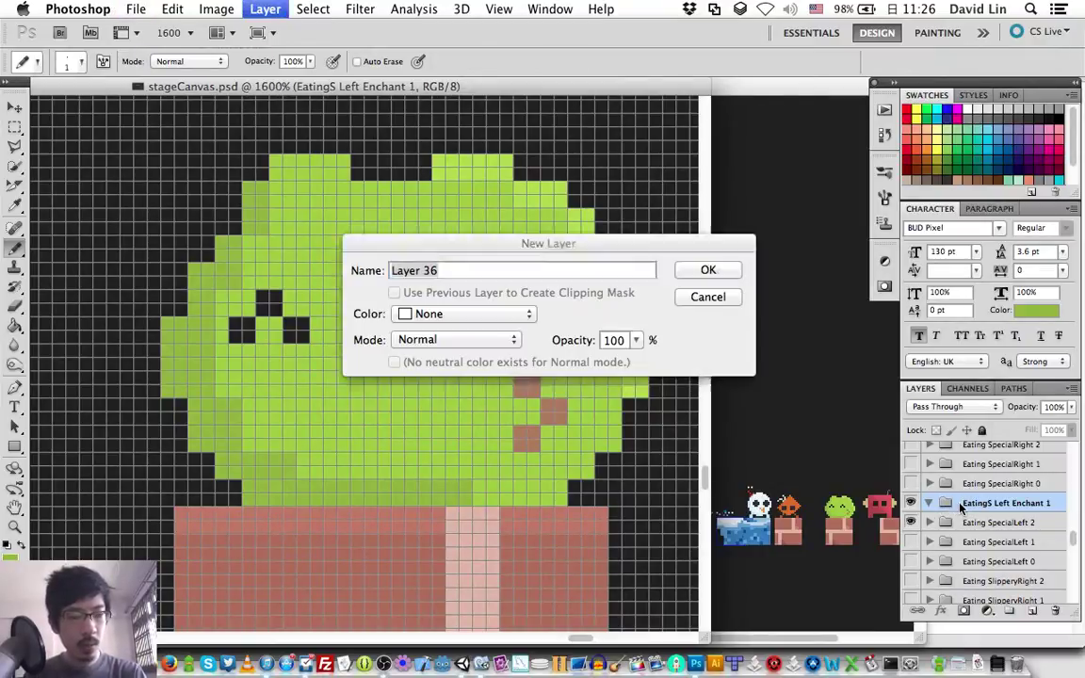
{"action": "type", "text": "base"}
{"action": "key", "text": "Return"}
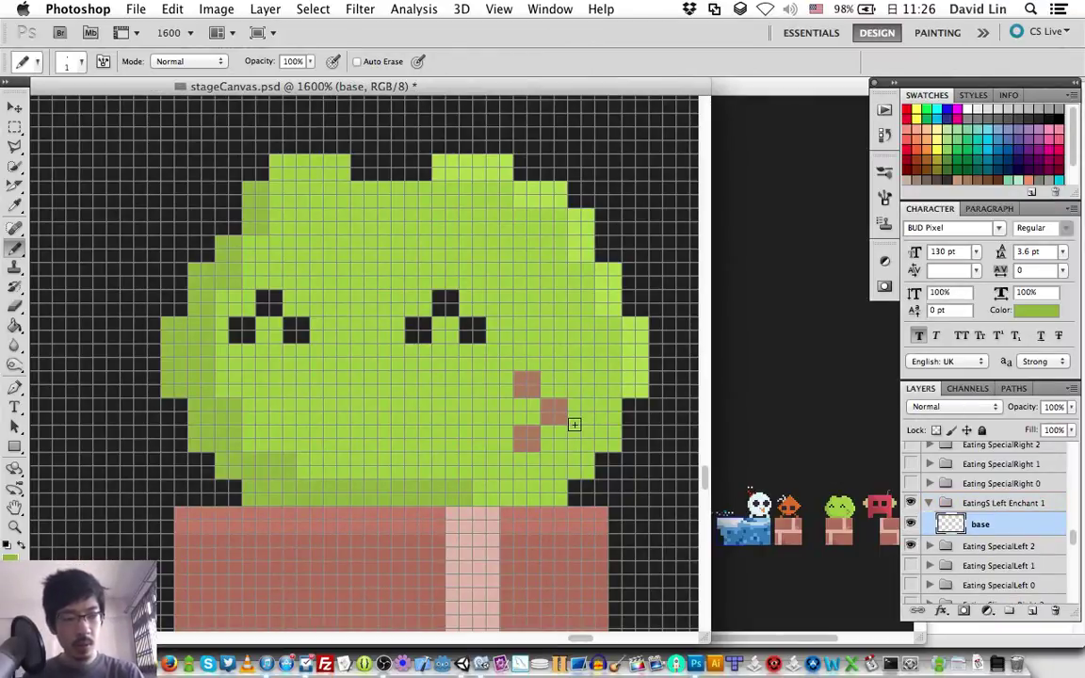
{"action": "scroll", "coordinate": [983, 535], "scroll_direction": "down", "scroll_amount": 5}
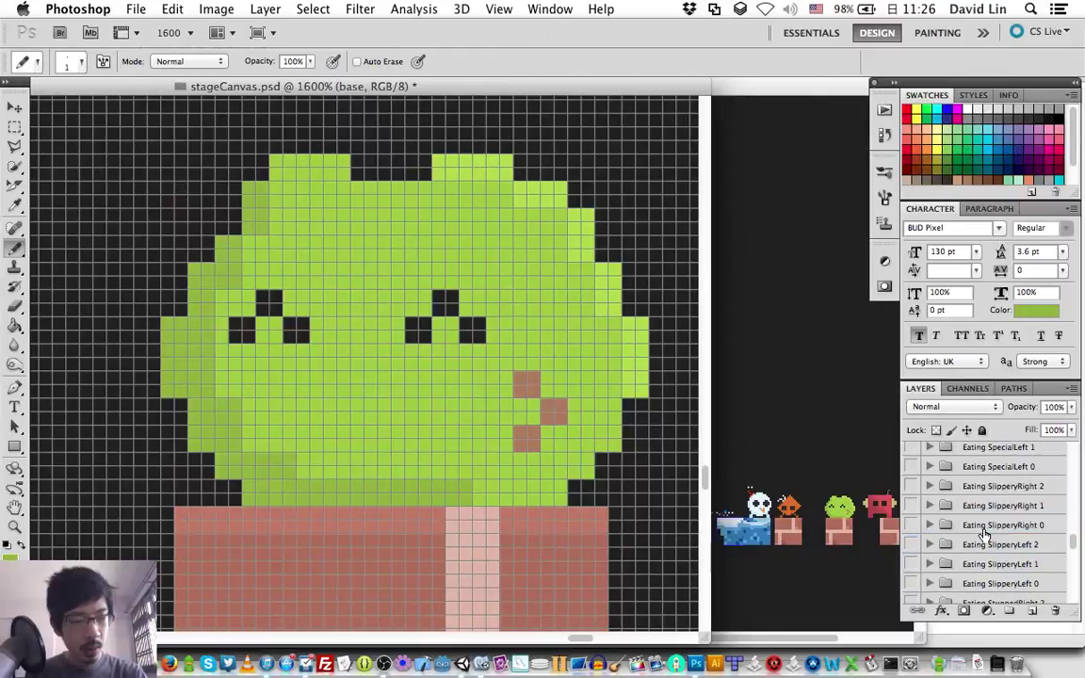
{"action": "scroll", "coordinate": [984, 535], "scroll_direction": "down", "scroll_amount": 5}
{"action": "scroll", "coordinate": [984, 535], "scroll_direction": "down", "scroll_amount": 5}
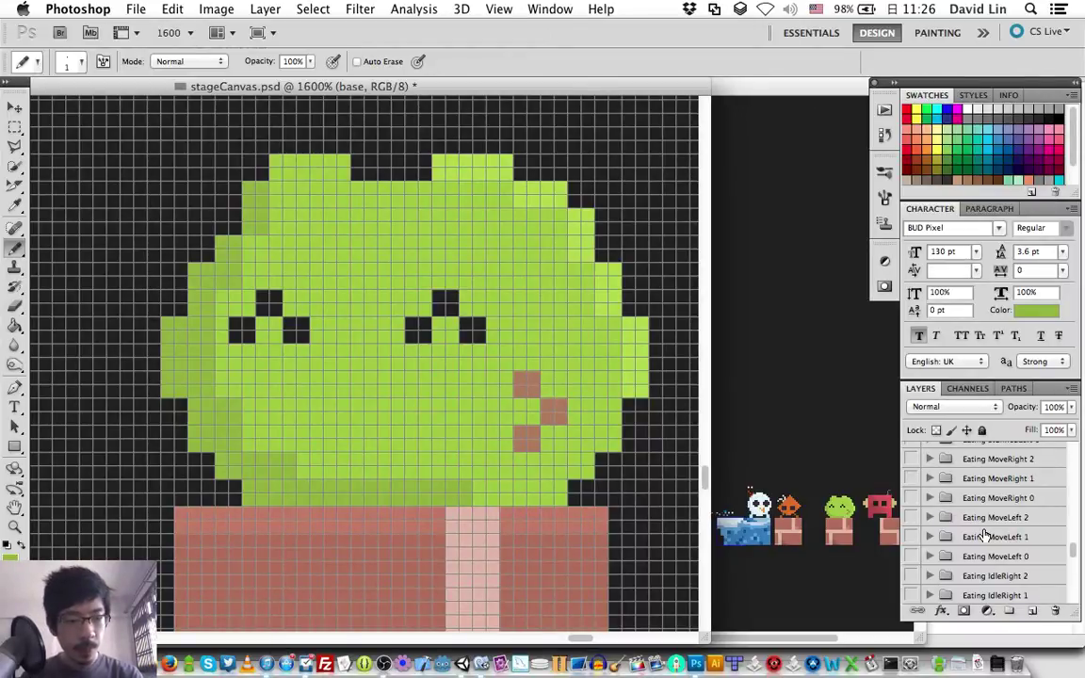
{"action": "key", "text": "super+Tab"}
{"action": "key", "text": "super+Tab"}
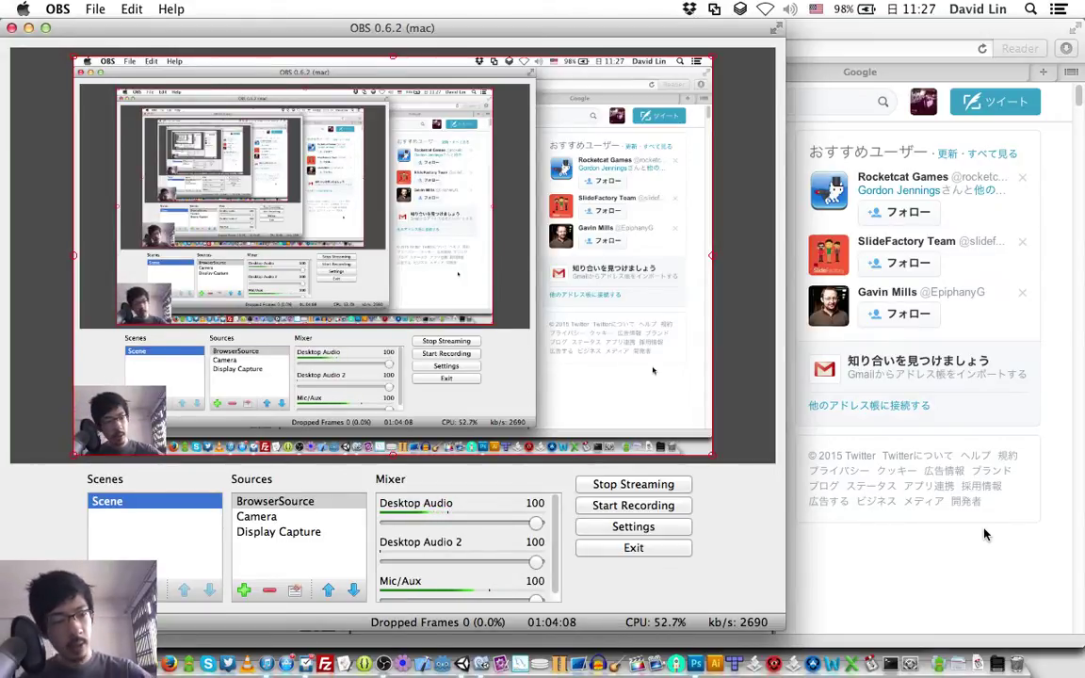
Step: Switch from OBS to Safari's Twitter timeline, then on toward another application
{"action": "key", "text": "super+Tab"}
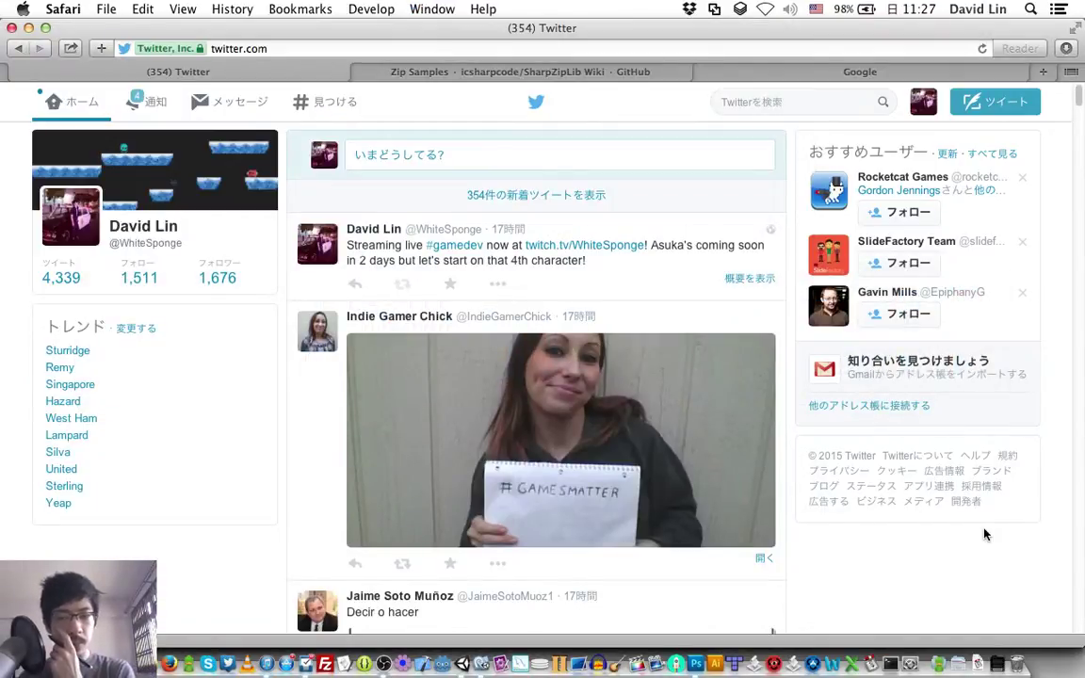
{"action": "key", "text": "super+Tab"}
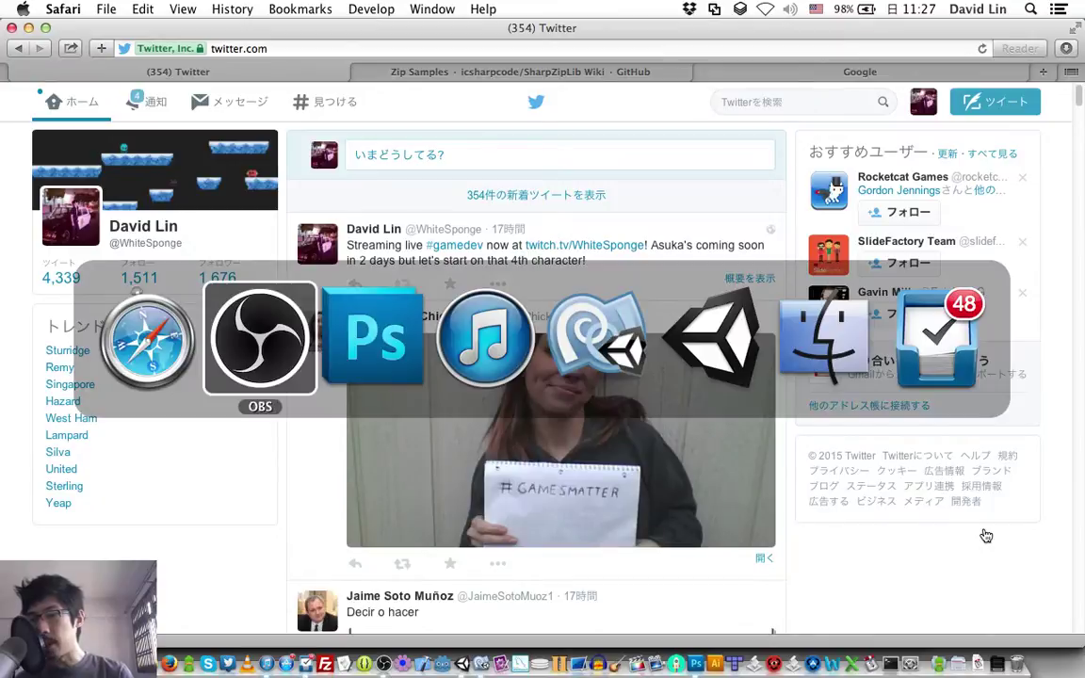
Step: Back in Photoshop, select the Starlet Idle 0 copy group and choose the Move tool
{"action": "key", "text": "super+Tab"}
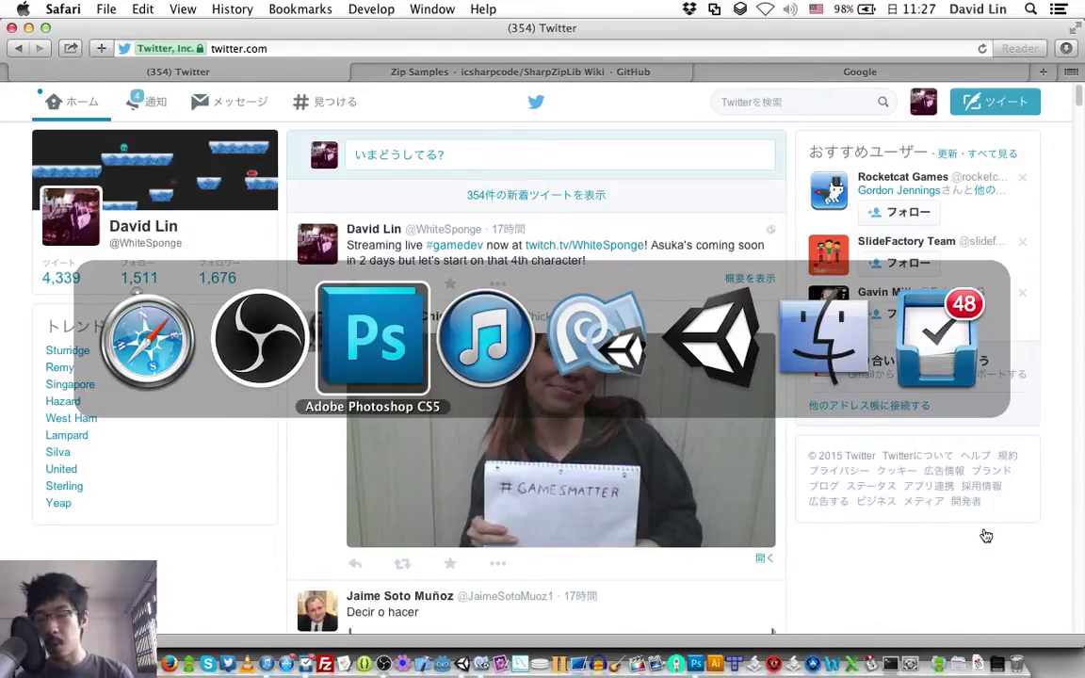
{"action": "scroll", "coordinate": [947, 514], "scroll_direction": "down", "scroll_amount": 3}
{"action": "scroll", "coordinate": [947, 514], "scroll_direction": "down", "scroll_amount": 3}
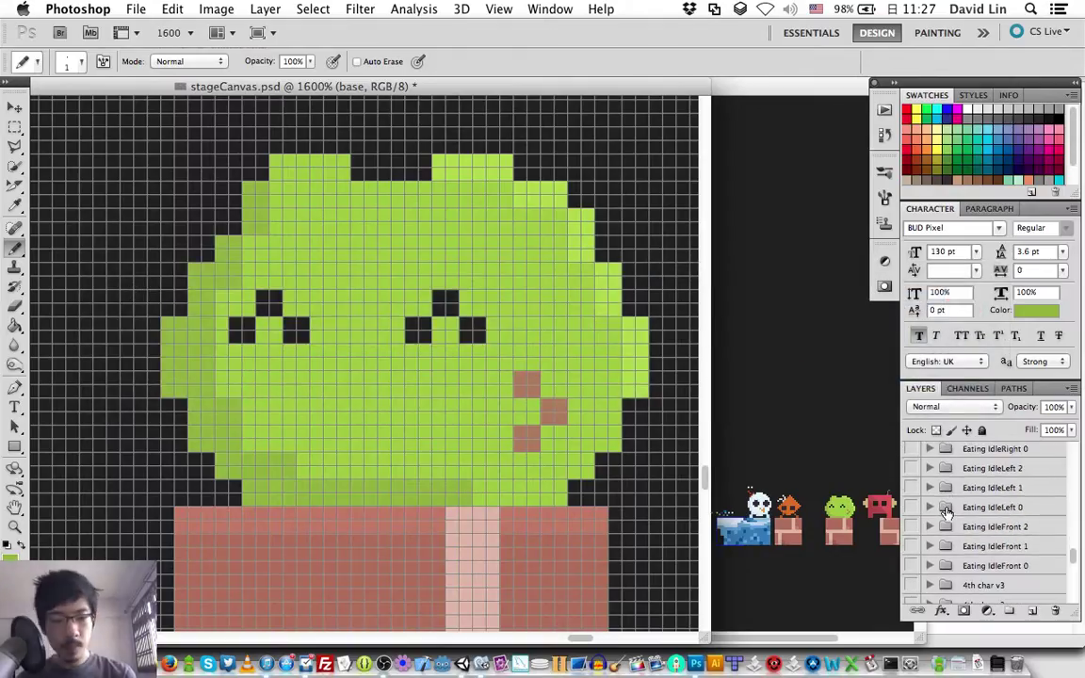
{"action": "scroll", "coordinate": [947, 514], "scroll_direction": "down", "scroll_amount": 3}
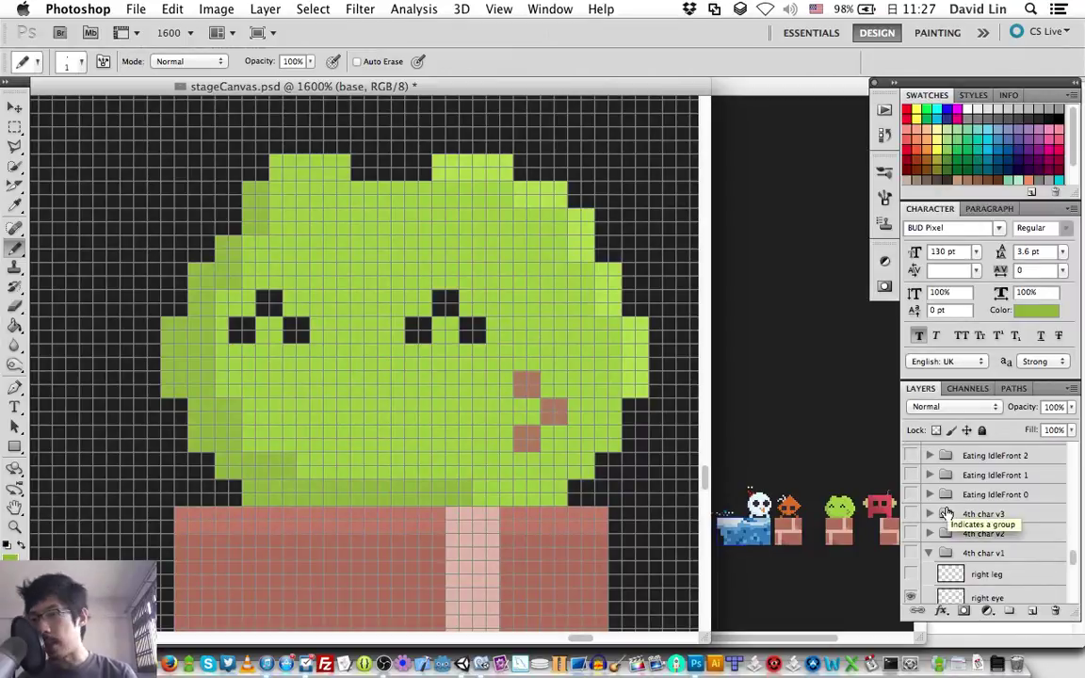
{"action": "scroll", "coordinate": [947, 513], "scroll_direction": "down", "scroll_amount": 3}
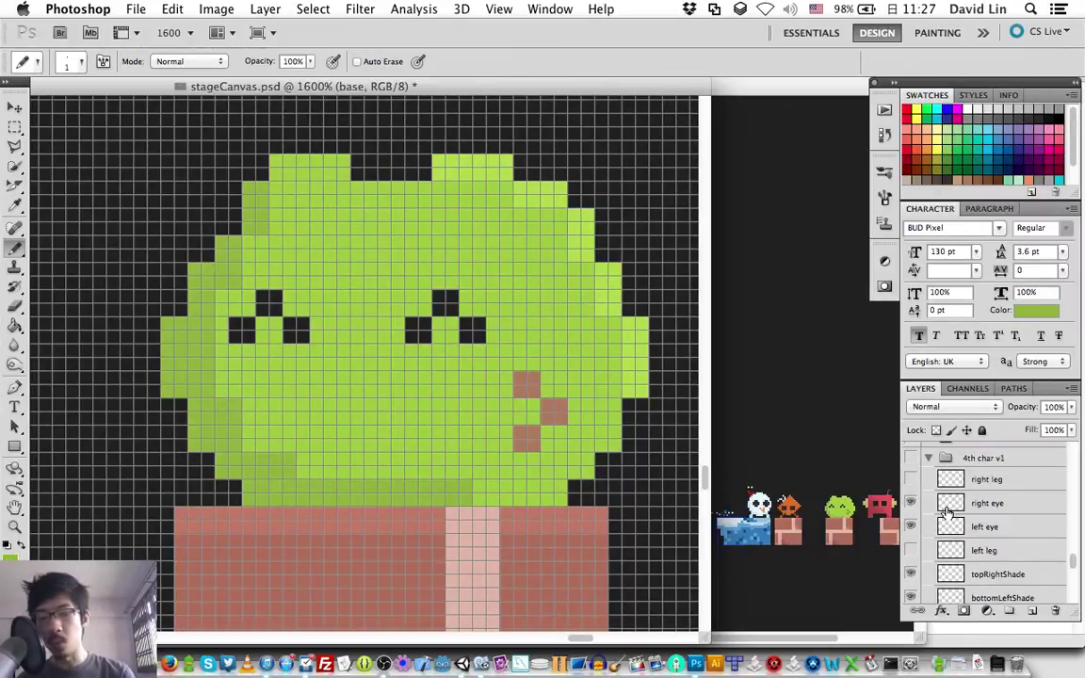
{"action": "scroll", "coordinate": [948, 510], "scroll_direction": "down", "scroll_amount": 3}
{"action": "scroll", "coordinate": [971, 512], "scroll_direction": "down", "scroll_amount": 3}
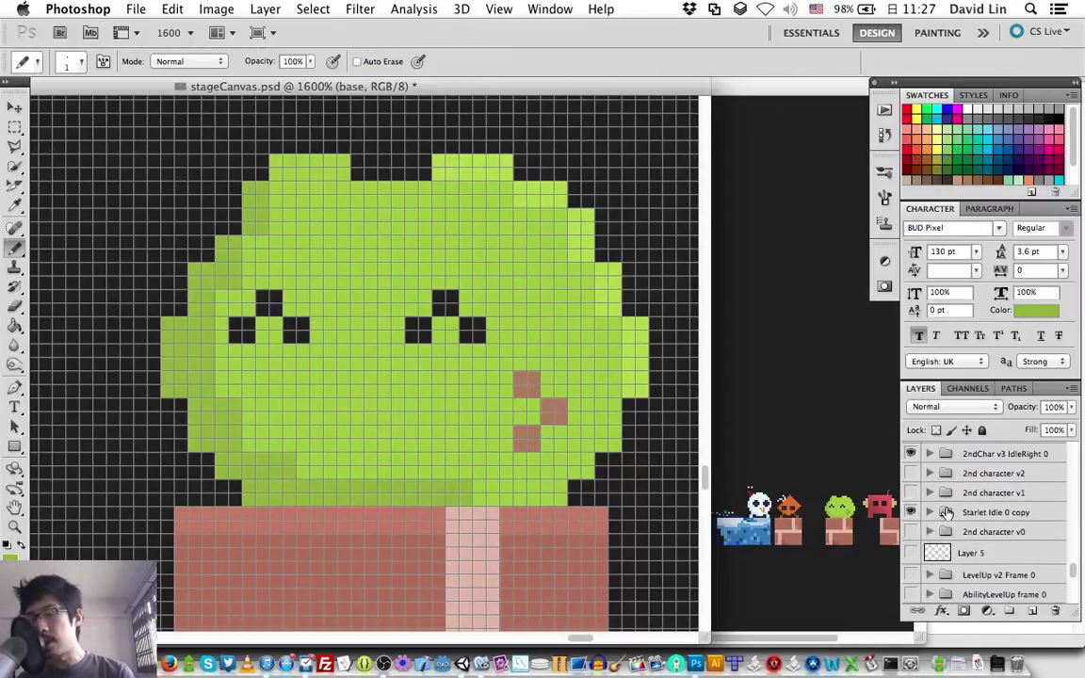
{"action": "left_click", "coordinate": [995, 511]}
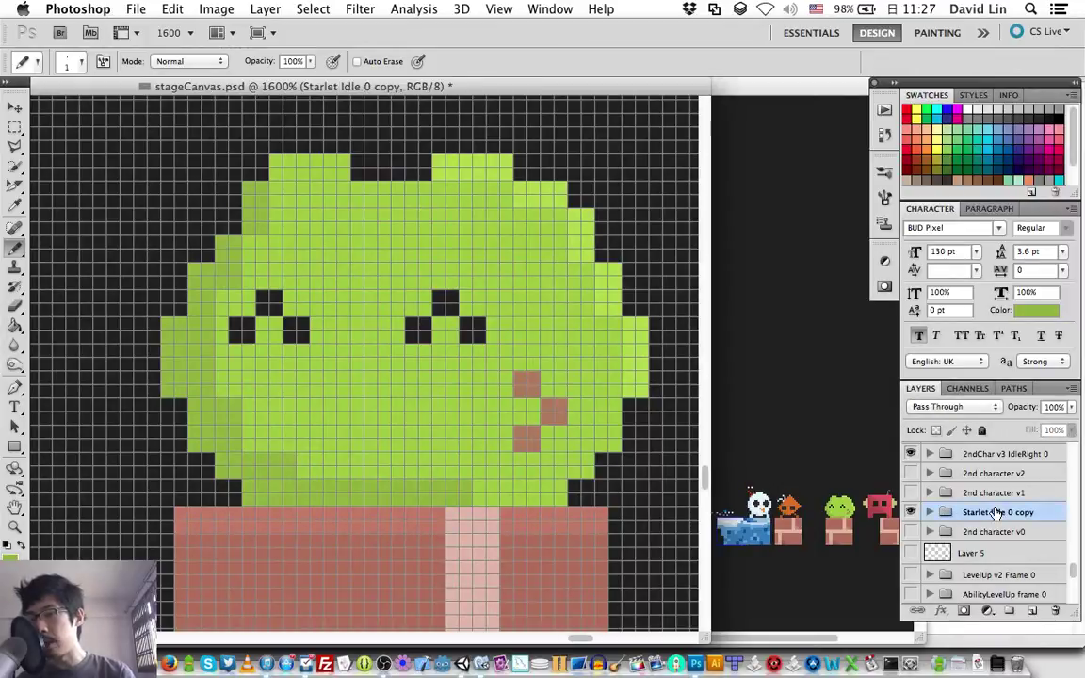
{"action": "key", "text": "v"}
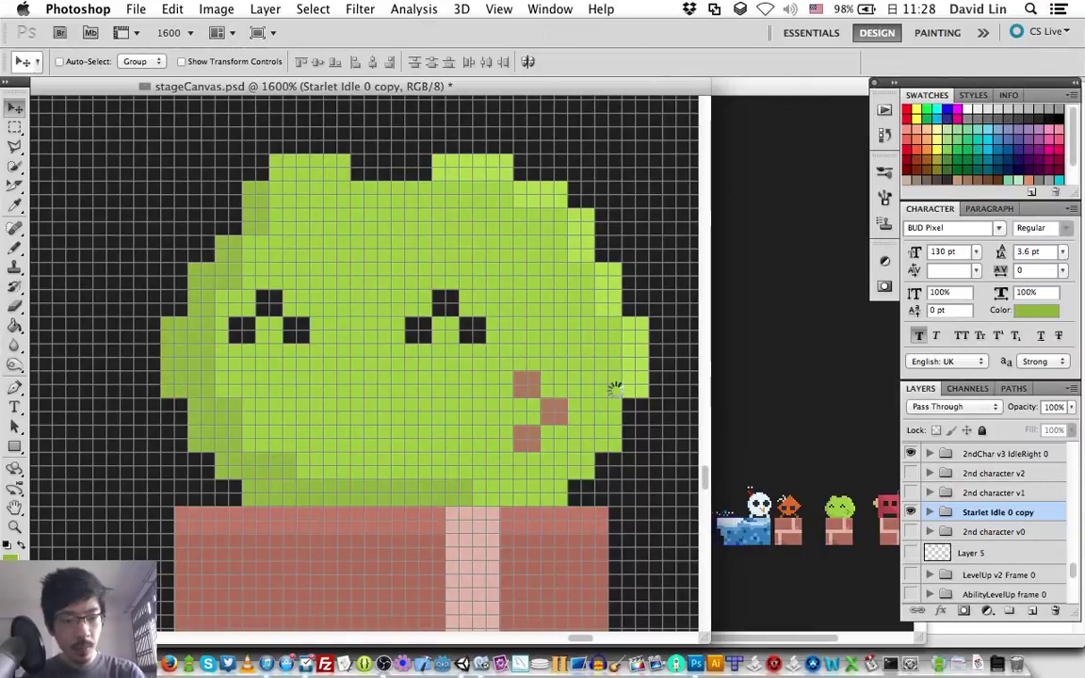
Step: View the sheet at 100%, shift the document window left, and save
{"action": "key", "text": "super+1"}
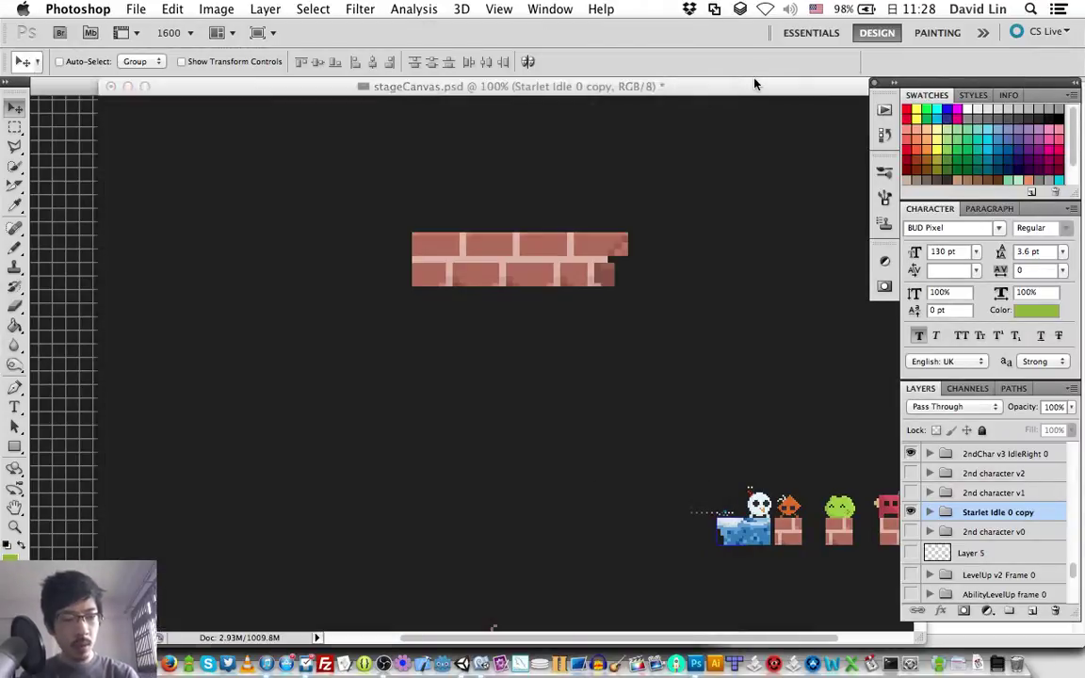
{"action": "scroll", "coordinate": [708, 212], "scroll_direction": "right", "scroll_amount": 3}
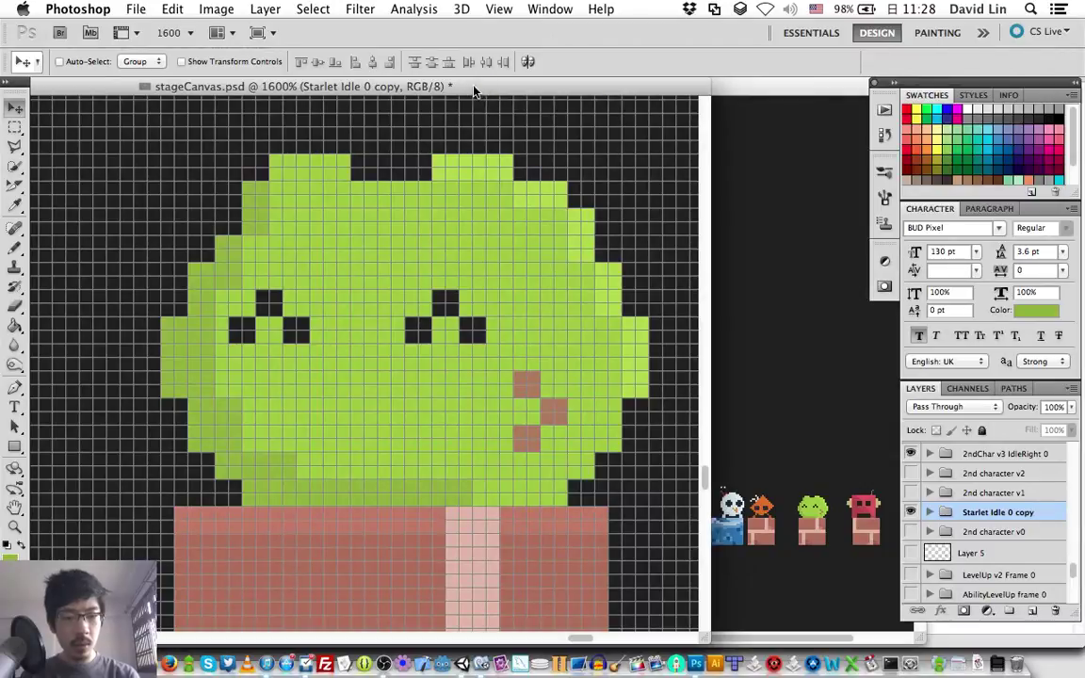
{"action": "left_click_drag", "start_coordinate": [469, 91], "coordinate": [441, 92]}
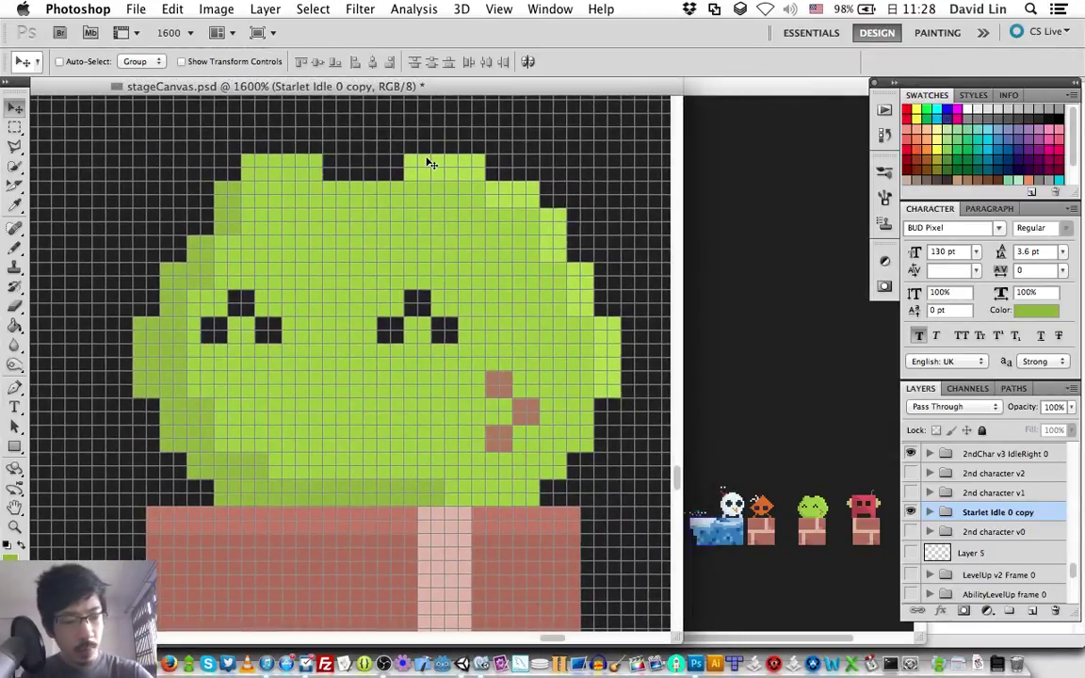
{"action": "key", "text": "super+s"}
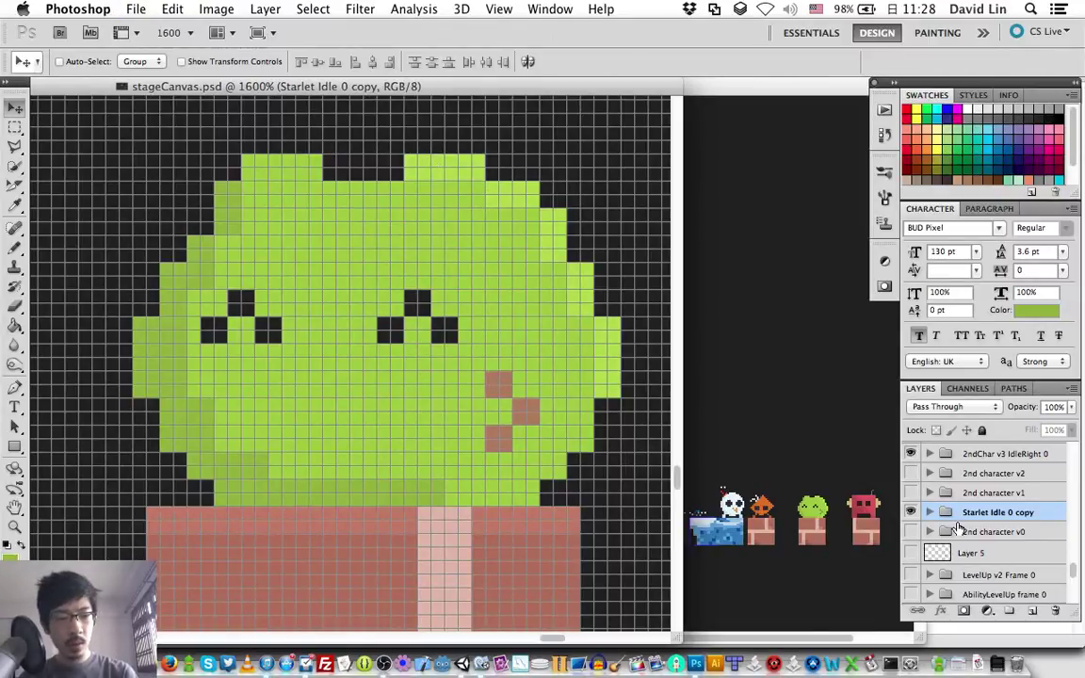
Step: Collapse the 4th char v1 group in the Layers panel
{"action": "scroll", "coordinate": [956, 528], "scroll_direction": "up", "scroll_amount": 3}
{"action": "scroll", "coordinate": [956, 528], "scroll_direction": "up", "scroll_amount": 2}
{"action": "scroll", "coordinate": [956, 527], "scroll_direction": "up", "scroll_amount": 2}
{"action": "scroll", "coordinate": [956, 527], "scroll_direction": "up", "scroll_amount": 3}
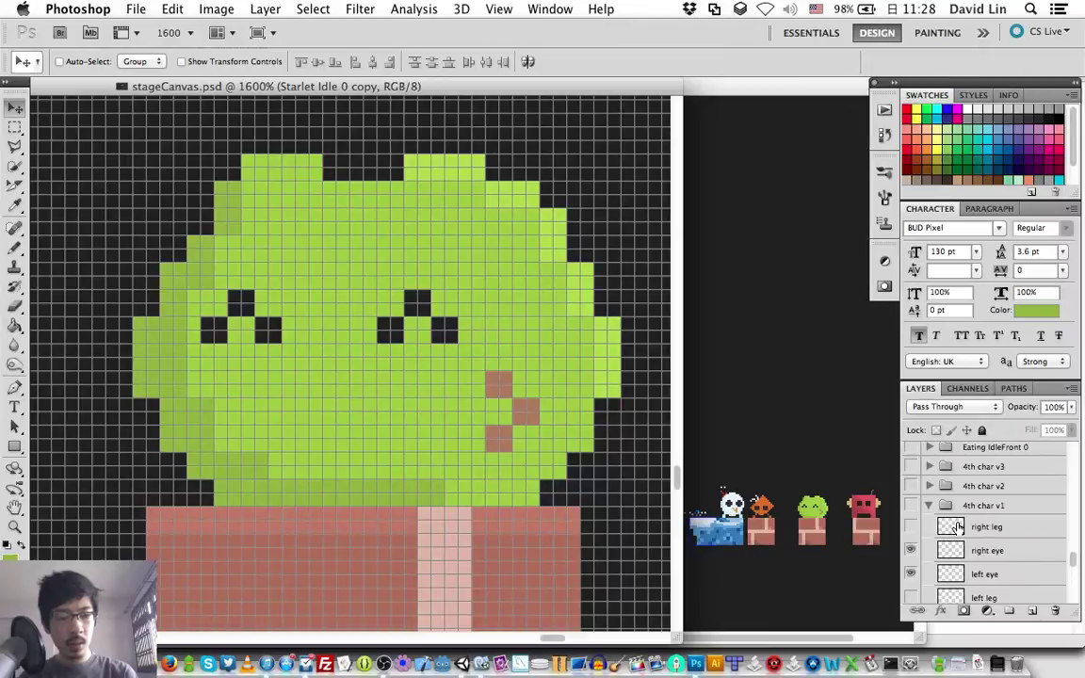
{"action": "left_click", "coordinate": [929, 508]}
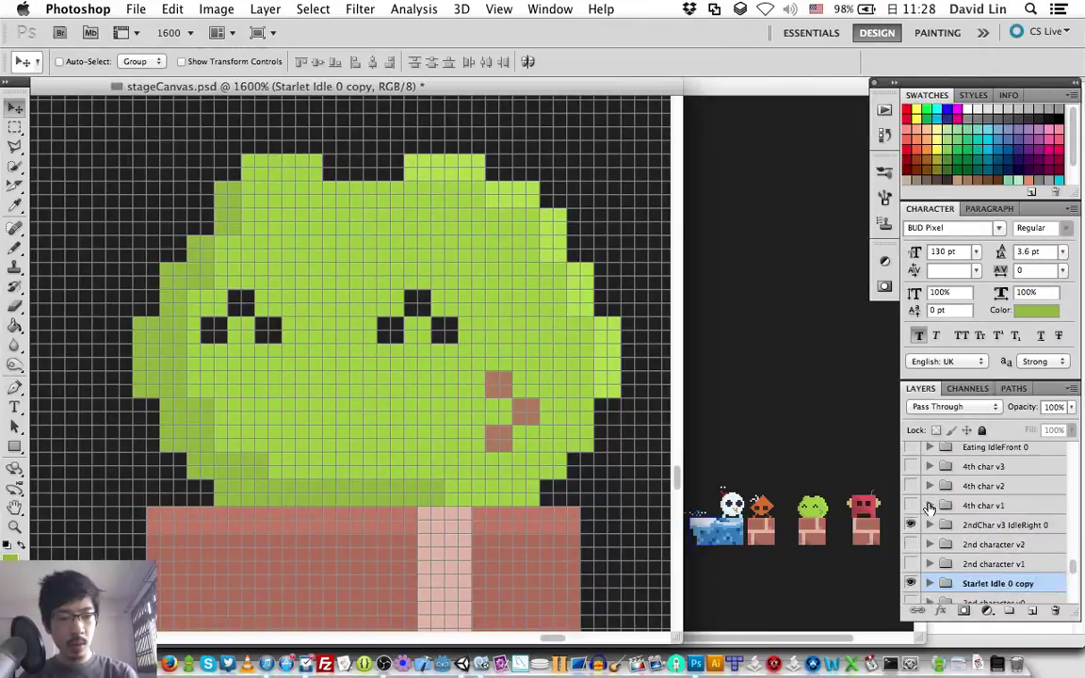
Step: Select the base layer of EatingS Left Enchant 1, then switch to OBS
{"action": "scroll", "coordinate": [963, 546], "scroll_direction": "up", "scroll_amount": 3}
{"action": "scroll", "coordinate": [965, 545], "scroll_direction": "up", "scroll_amount": 3}
{"action": "scroll", "coordinate": [964, 545], "scroll_direction": "up", "scroll_amount": 3}
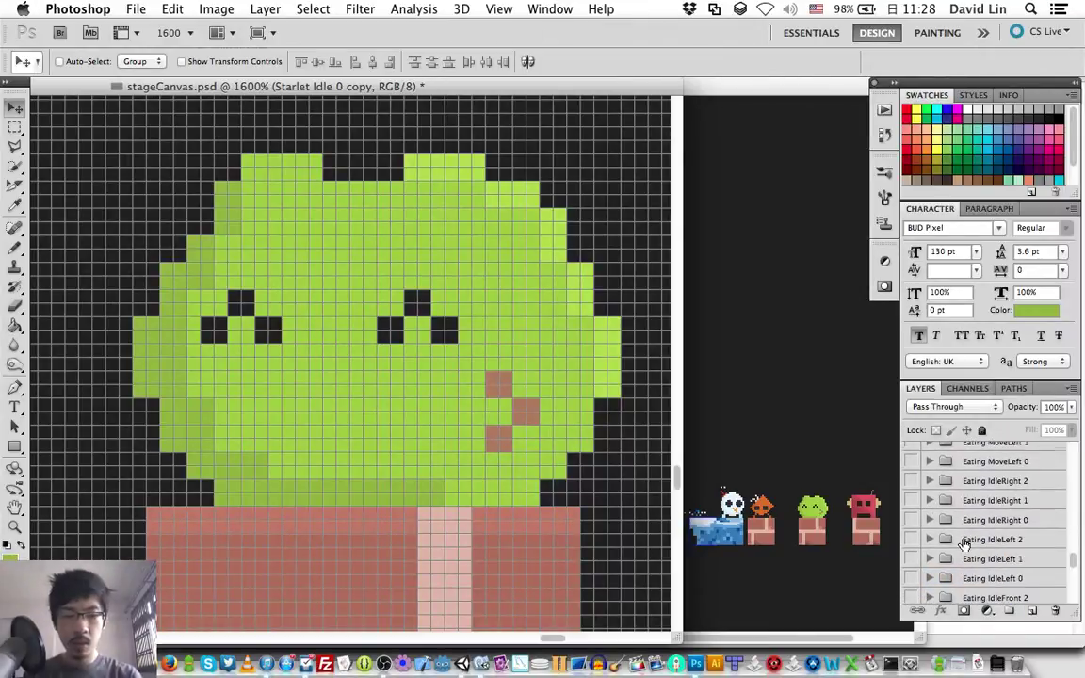
{"action": "scroll", "coordinate": [964, 544], "scroll_direction": "up", "scroll_amount": 3}
{"action": "scroll", "coordinate": [964, 544], "scroll_direction": "up", "scroll_amount": 3}
{"action": "scroll", "coordinate": [965, 545], "scroll_direction": "up", "scroll_amount": 3}
{"action": "scroll", "coordinate": [965, 545], "scroll_direction": "up", "scroll_amount": 3}
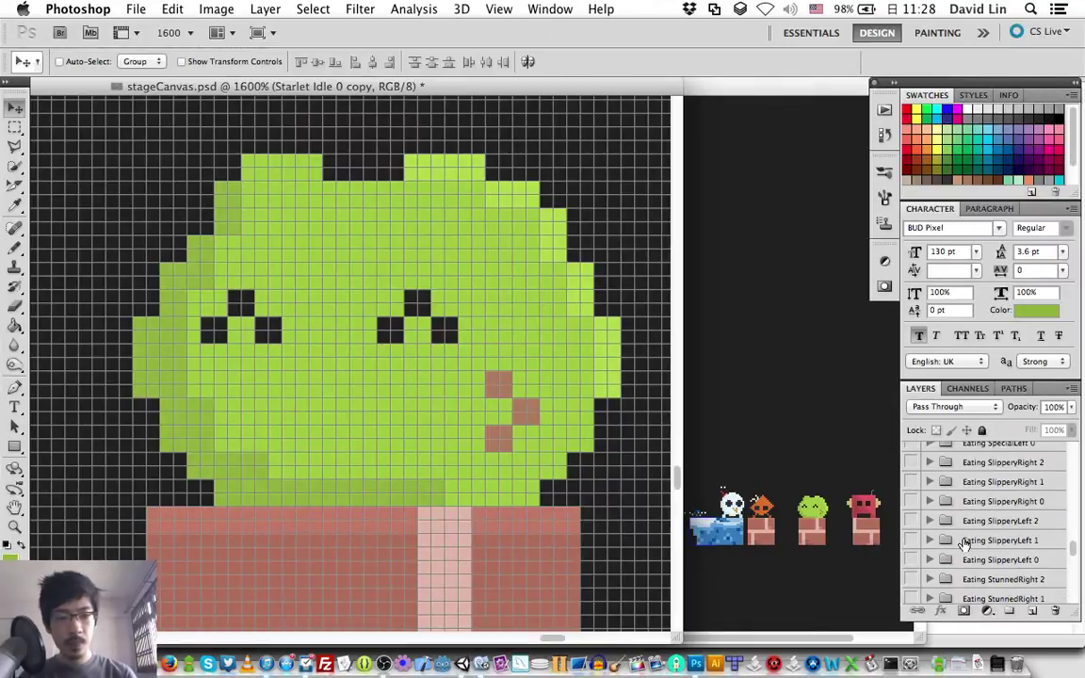
{"action": "scroll", "coordinate": [964, 545], "scroll_direction": "up", "scroll_amount": 3}
{"action": "scroll", "coordinate": [965, 545], "scroll_direction": "up", "scroll_amount": 3}
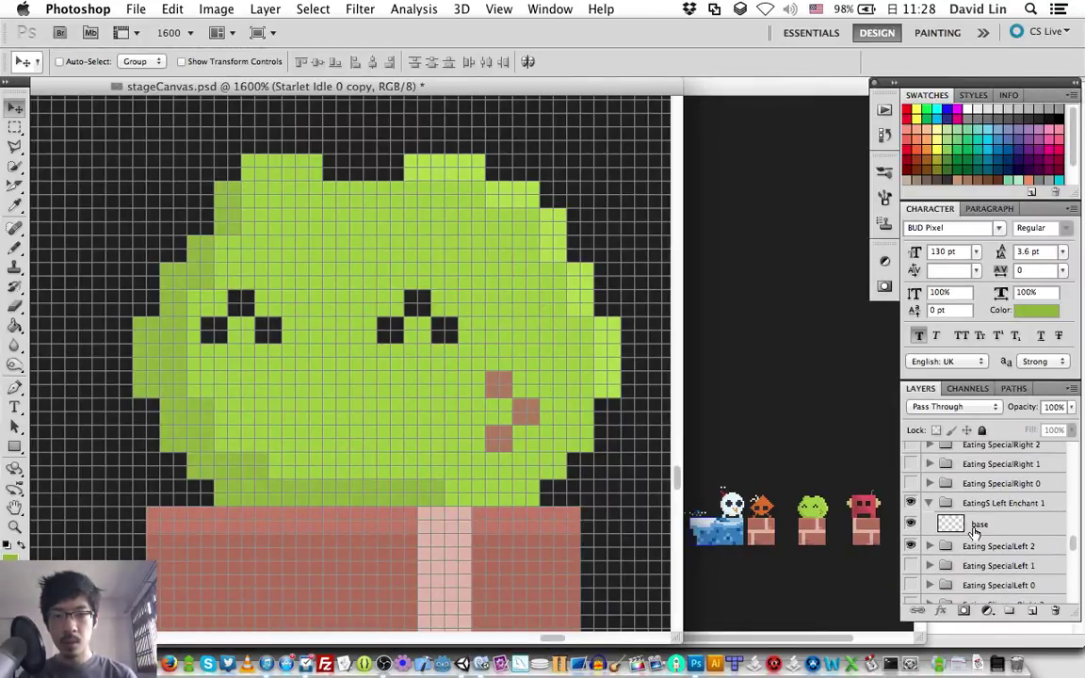
{"action": "left_click", "coordinate": [974, 532]}
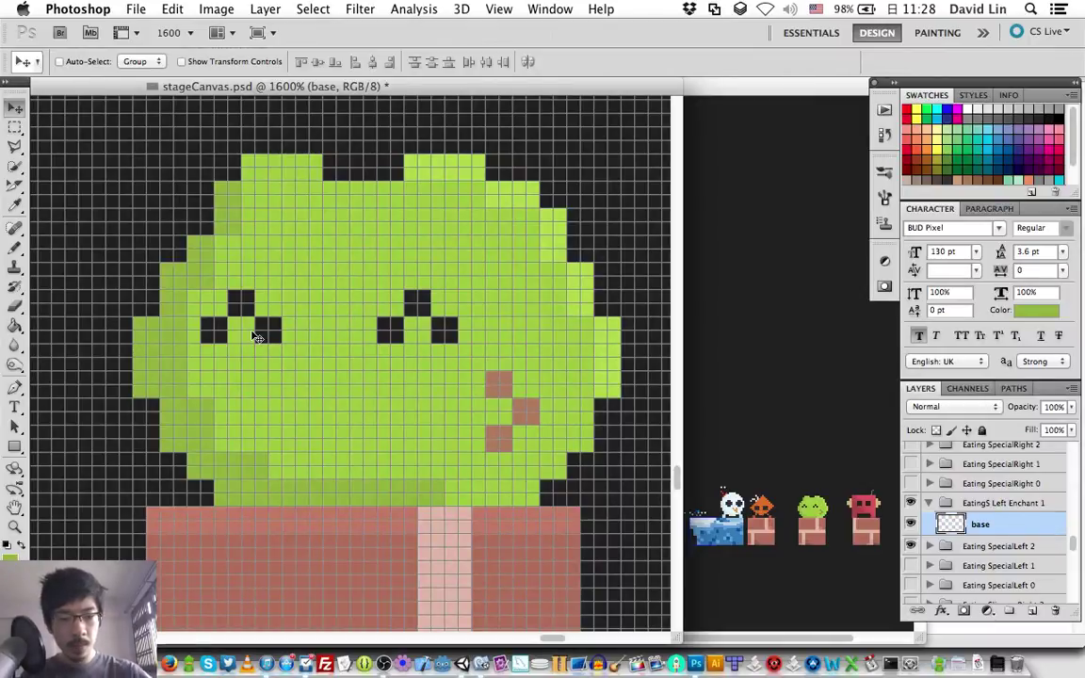
{"action": "scroll", "coordinate": [256, 337], "scroll_direction": "up", "scroll_amount": 2}
{"action": "key", "text": "super+Tab"}
{"action": "key", "text": "super+Tab"}
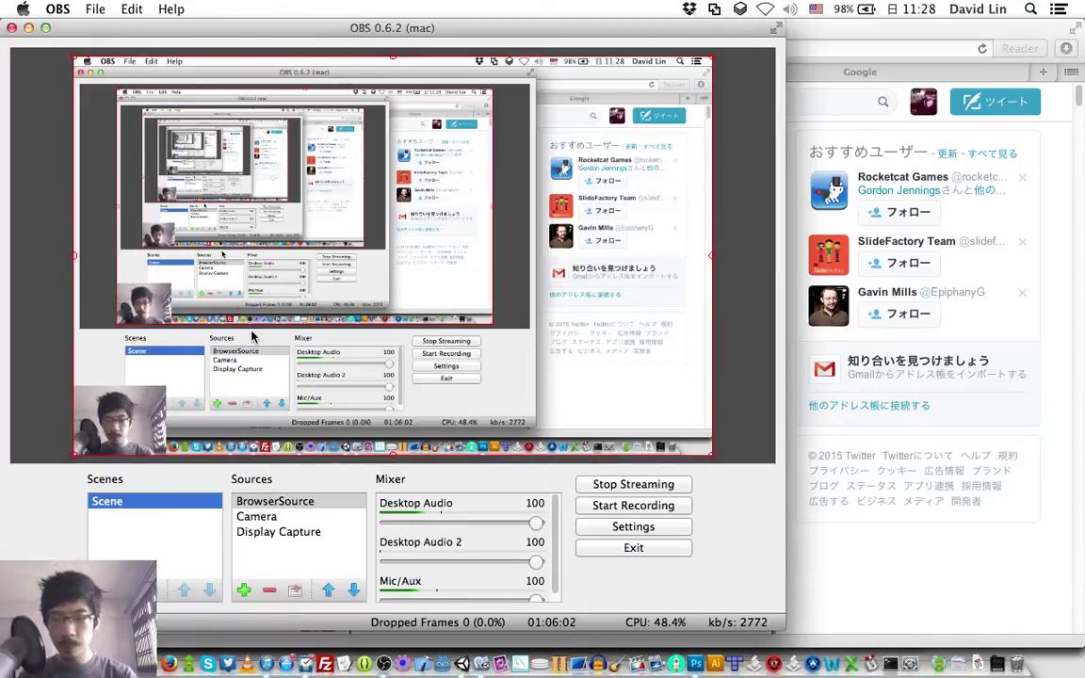
Step: Cycle from OBS through Safari and back to stageCanvas.psd in Photoshop
{"action": "key", "text": "super+Tab"}
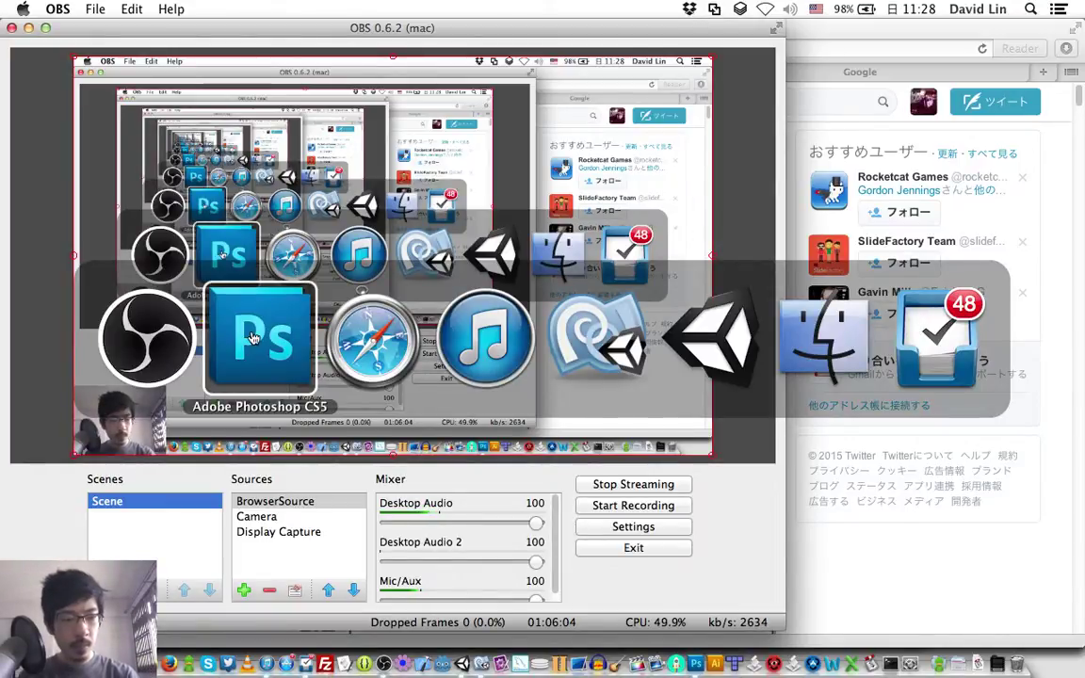
{"action": "key", "text": "super+Tab"}
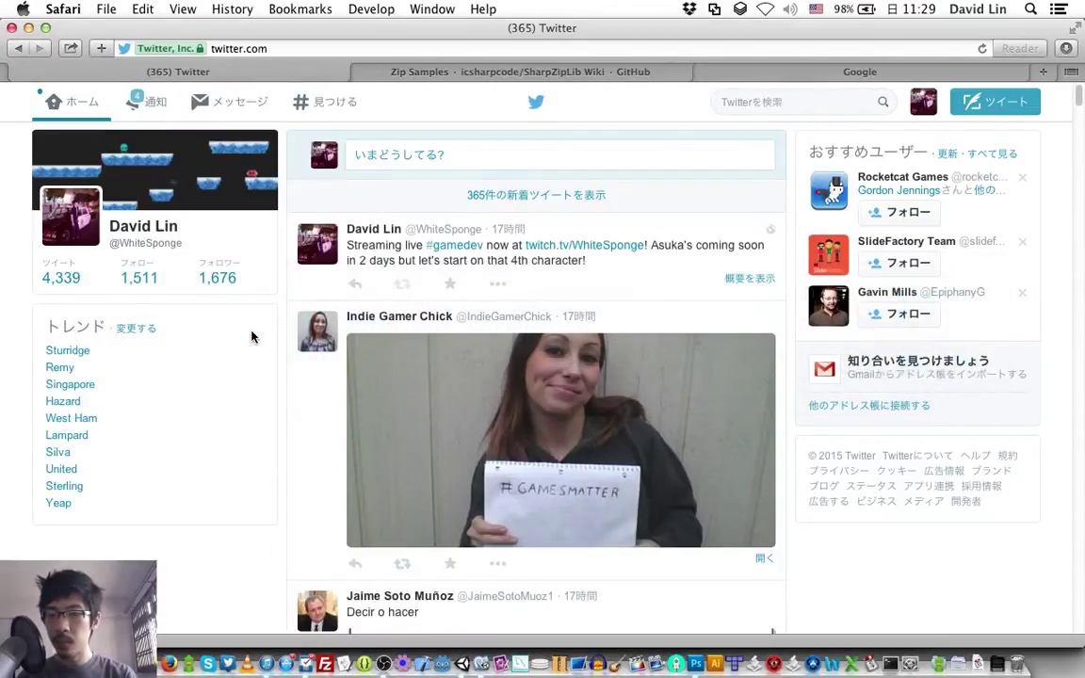
{"action": "key", "text": "super+Tab"}
{"action": "key", "text": "super+Tab"}
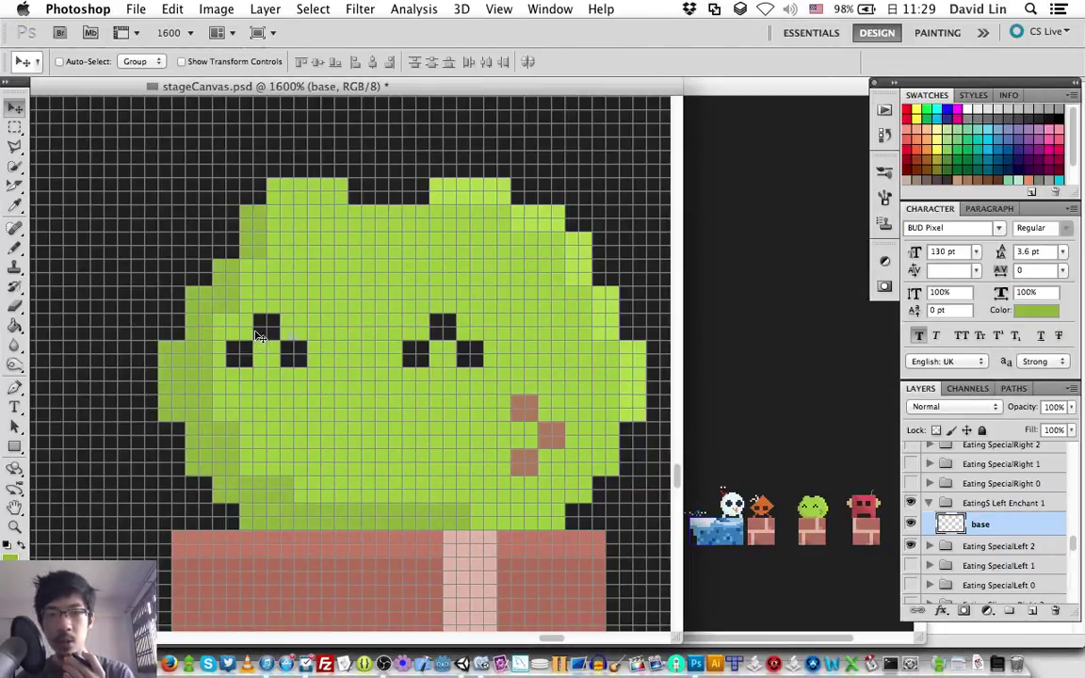
Step: Set the foreground colour to green 9dbc1d and return to the pixel brush
{"action": "scroll", "coordinate": [307, 352], "scroll_direction": "up", "scroll_amount": 2}
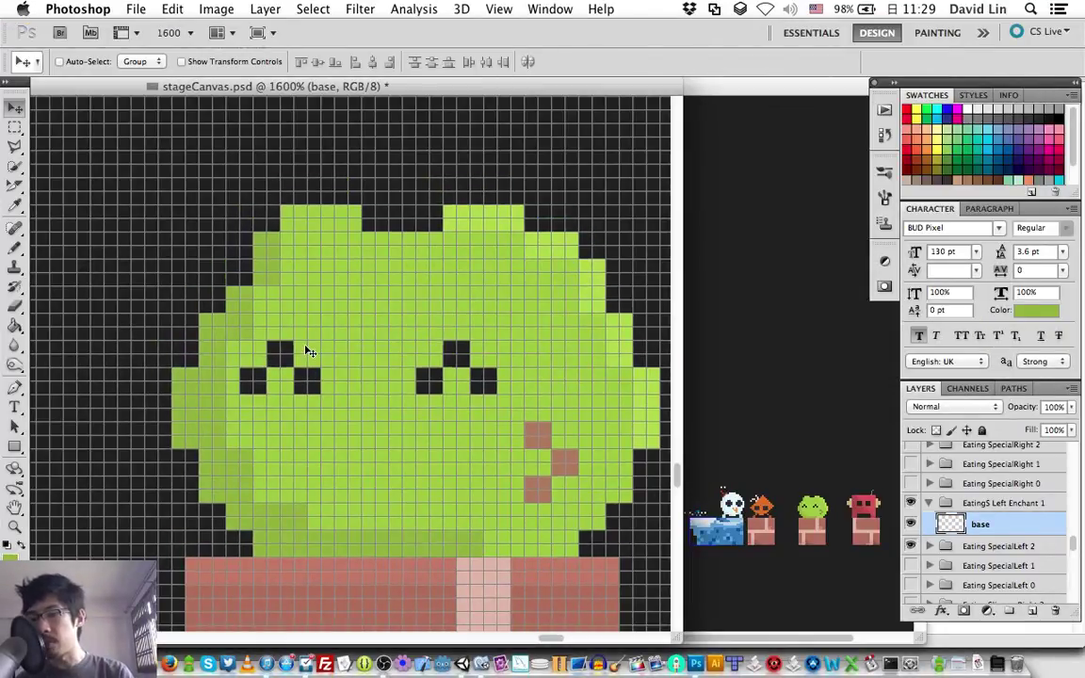
{"action": "left_click", "coordinate": [11, 556]}
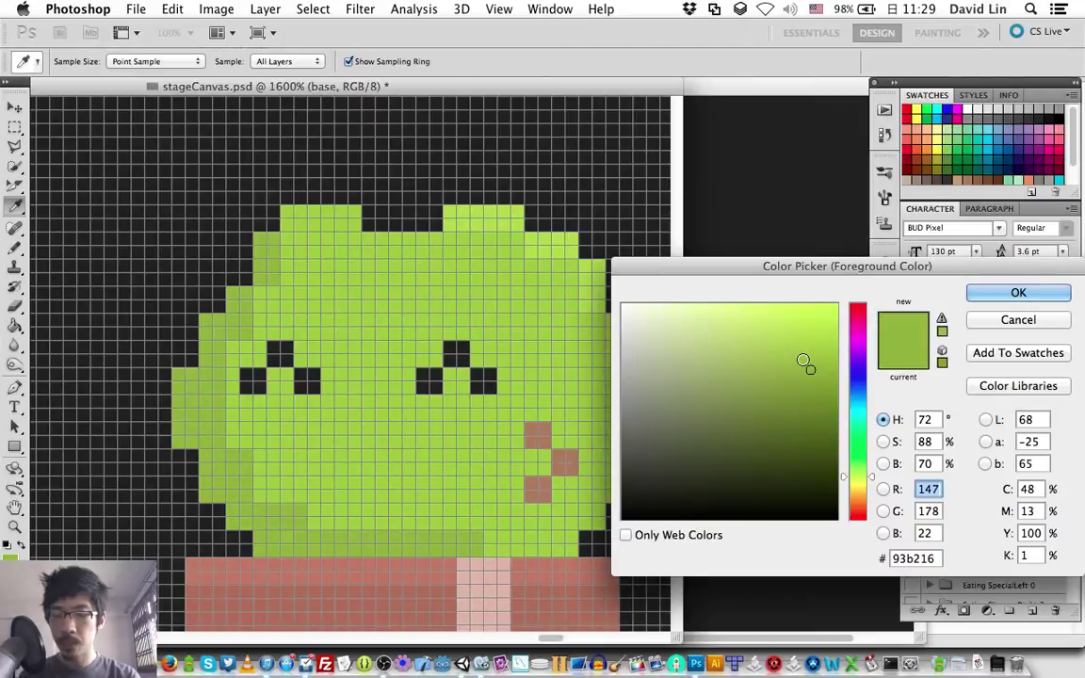
{"action": "left_click", "coordinate": [802, 360]}
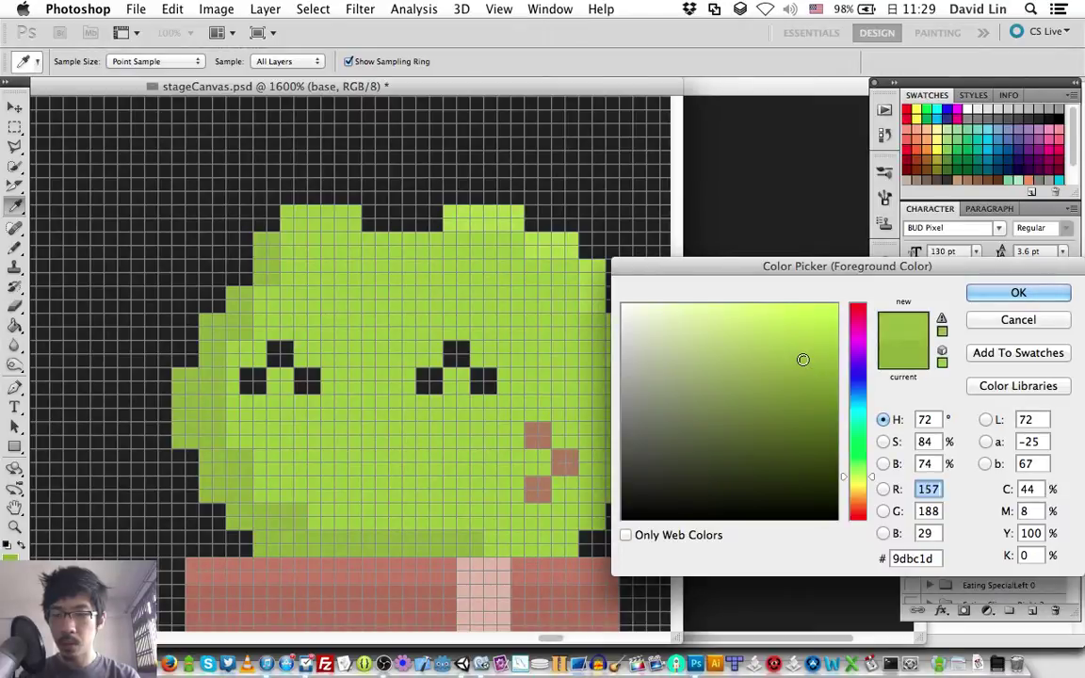
{"action": "key", "text": "Return"}
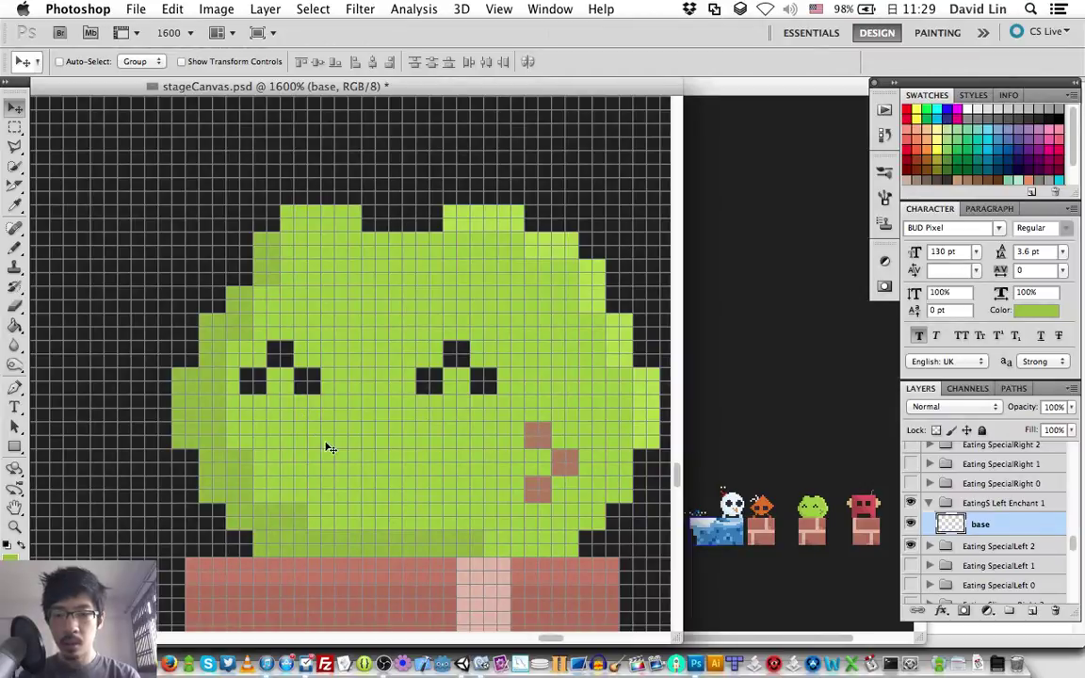
{"action": "key", "text": "i"}
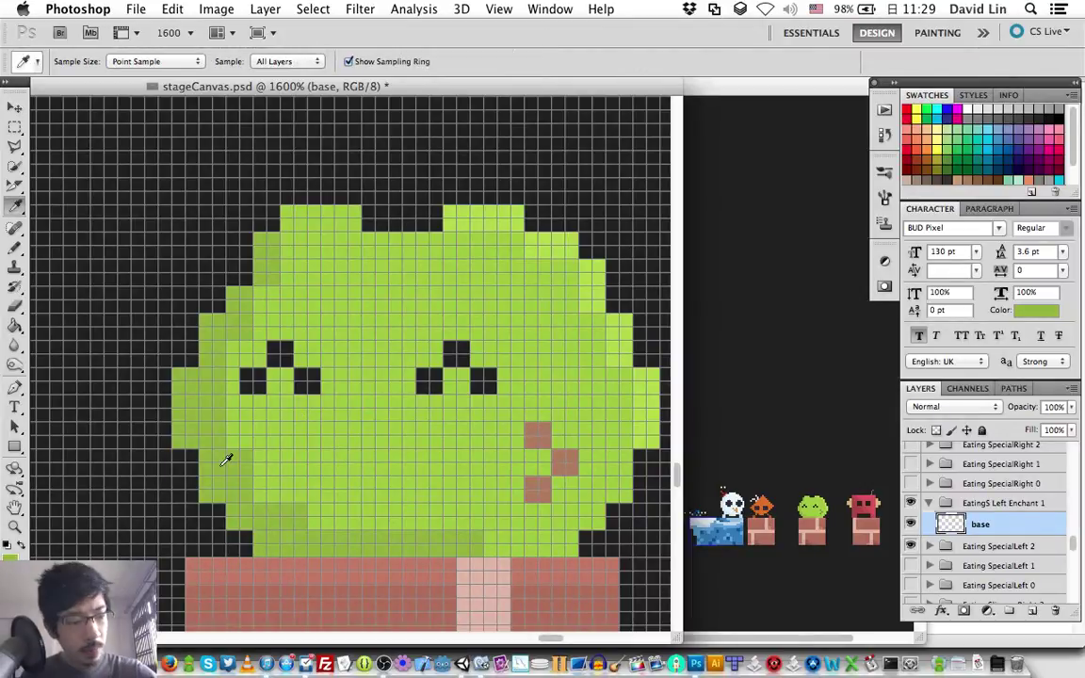
{"action": "key", "text": "b"}
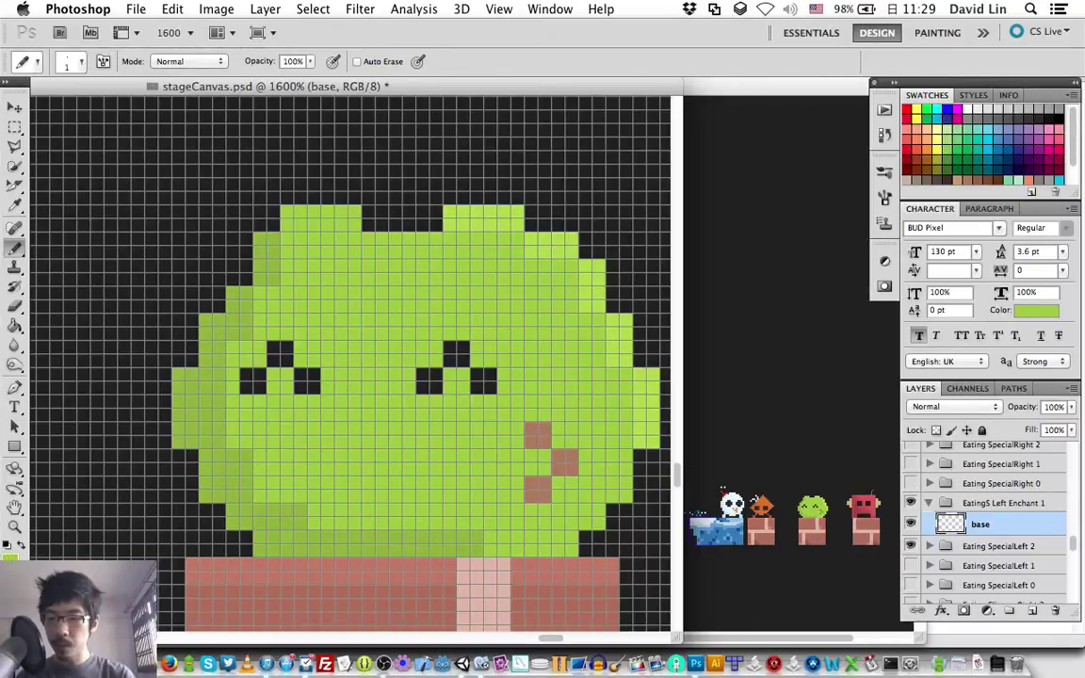
Step: Change the foreground to the lighter green afd517 and save stageCanvas.psd
{"action": "left_click", "coordinate": [12, 557]}
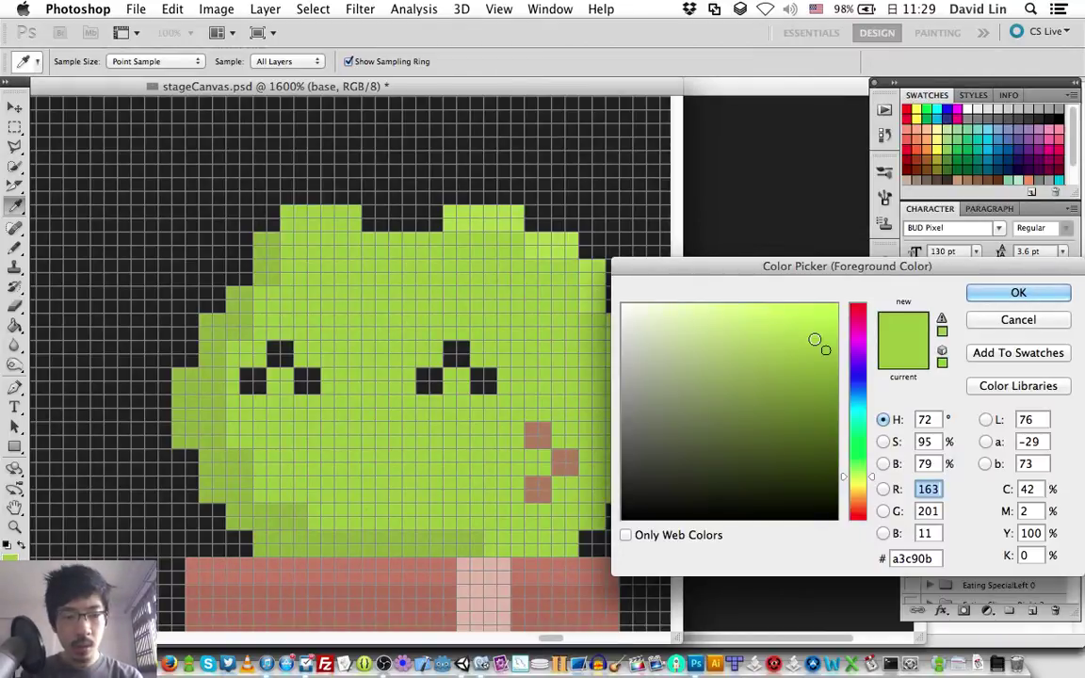
{"action": "left_click", "coordinate": [815, 340]}
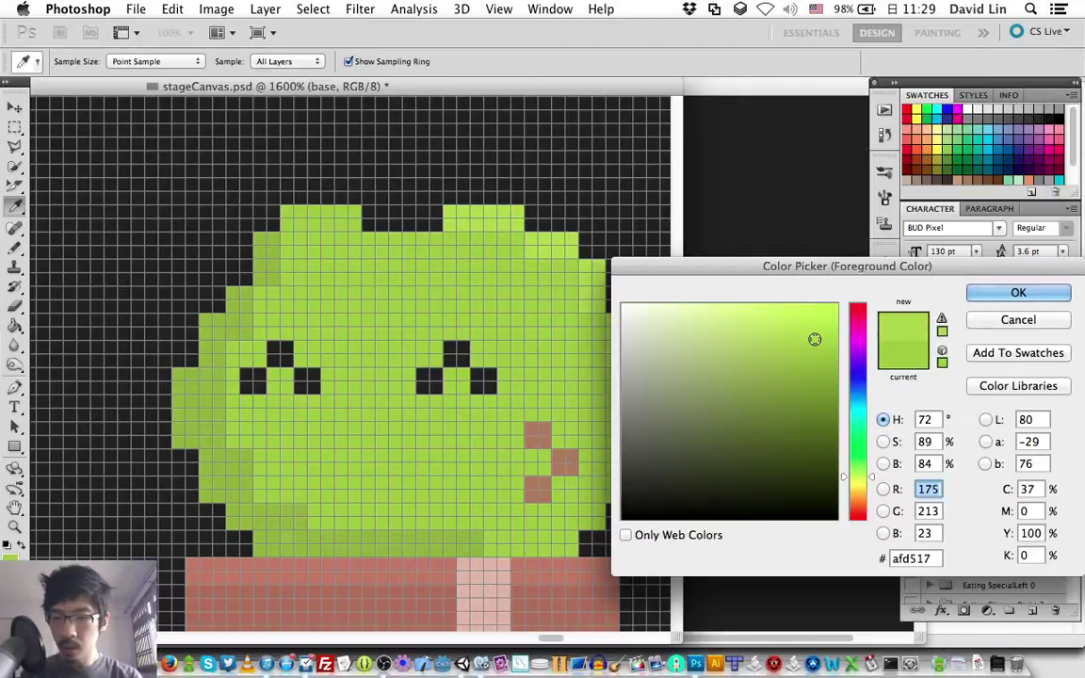
{"action": "key", "text": "Return"}
{"action": "key", "text": "b"}
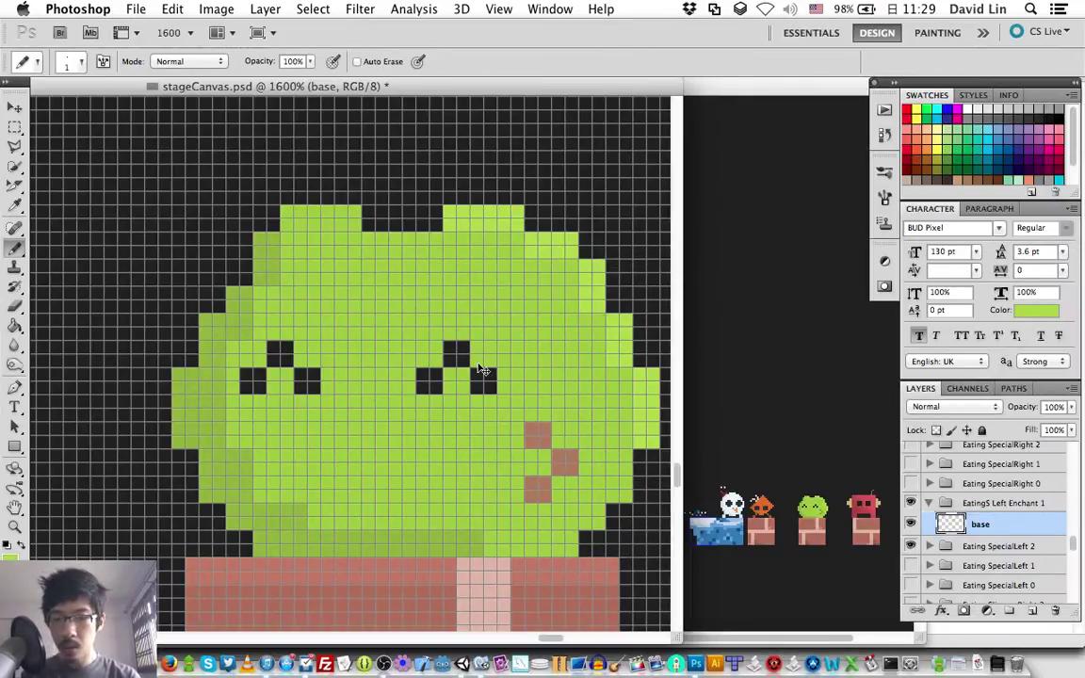
{"action": "key", "text": "super+s"}
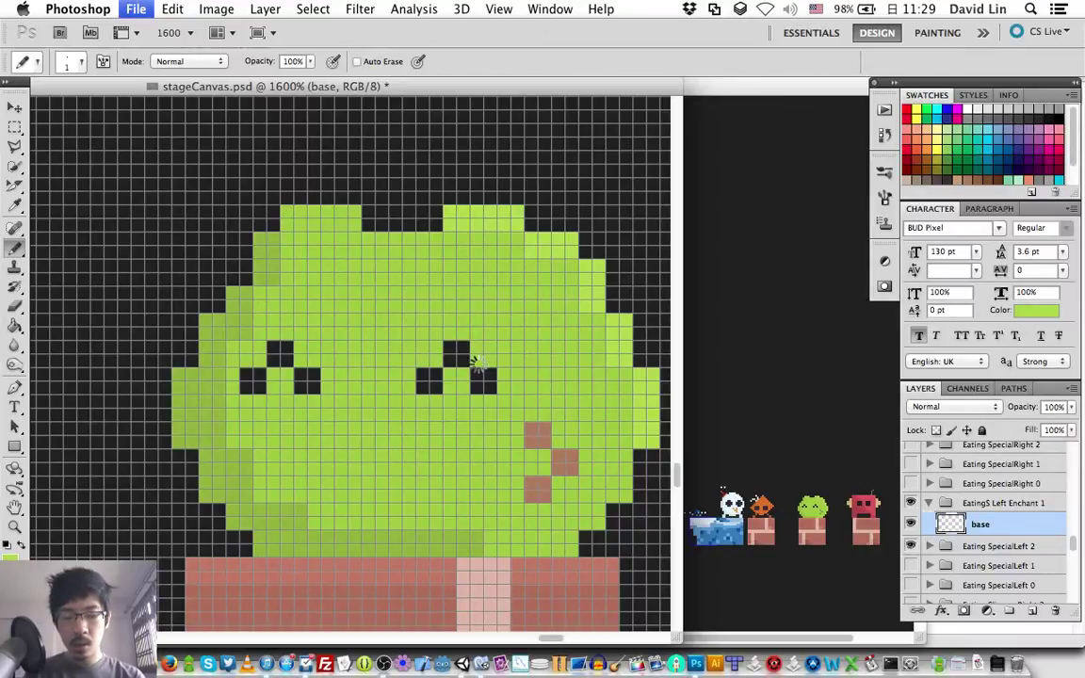
Step: Scroll to reveal the empty canvas left of the green blob, then switch to OBS
{"action": "scroll", "coordinate": [478, 364], "scroll_direction": "left", "scroll_amount": 2}
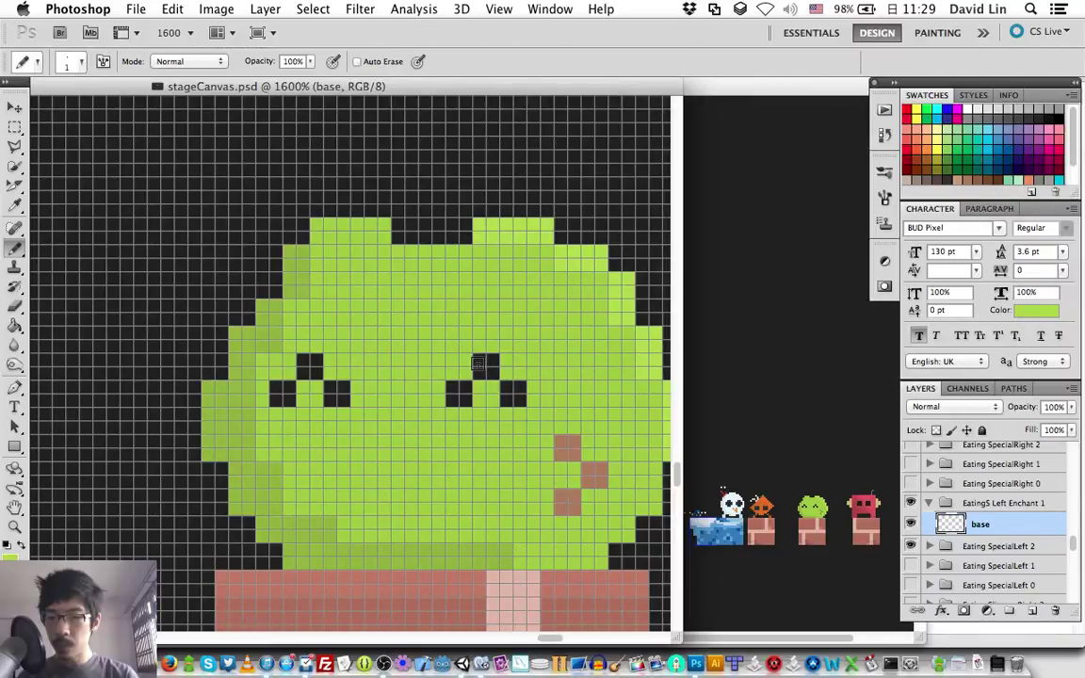
{"action": "scroll", "coordinate": [478, 364], "scroll_direction": "left", "scroll_amount": 12}
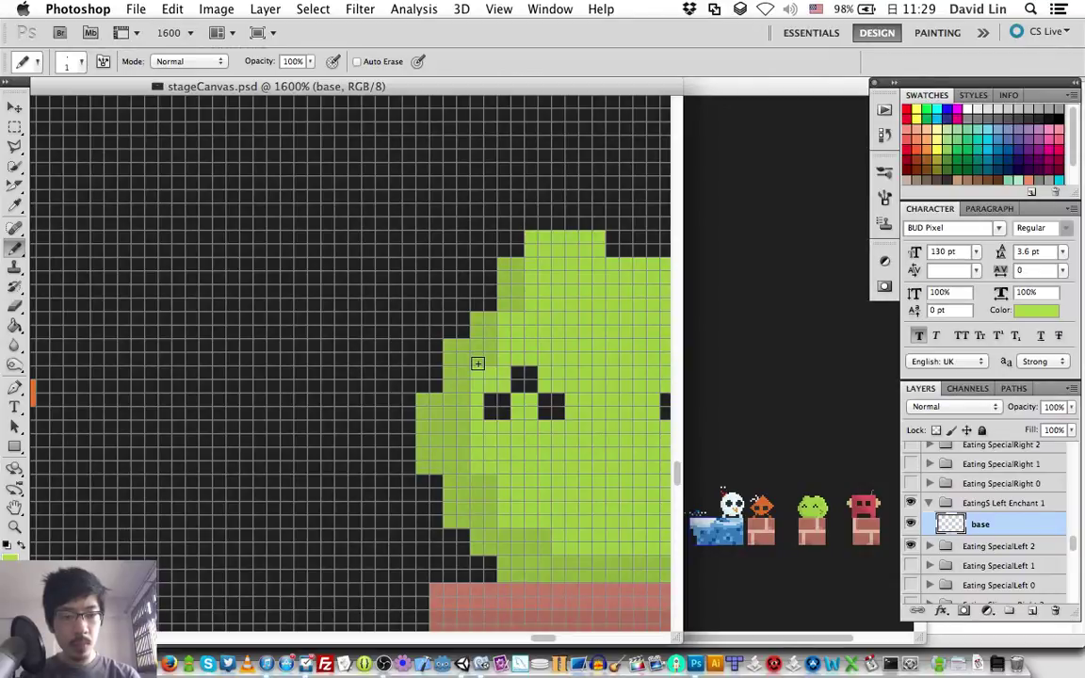
{"action": "key", "text": "super+Tab"}
{"action": "key", "text": "super+Tab"}
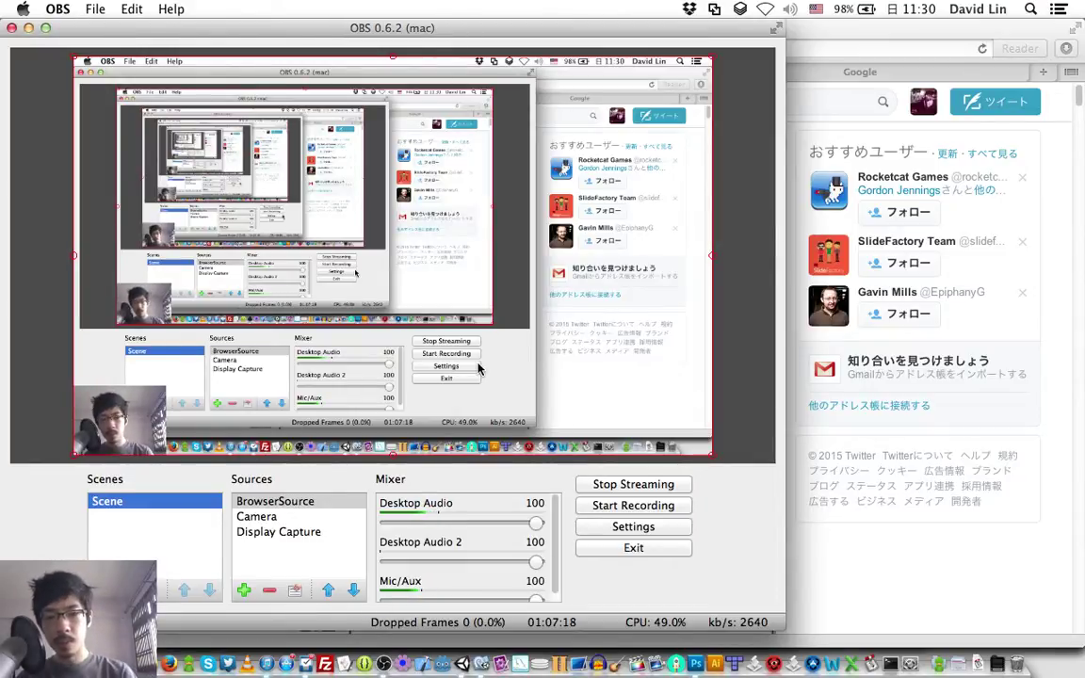
Step: Glance at the Twitter page in Safari, then return to stageCanvas.psd in Photoshop
{"action": "key", "text": "super+Tab"}
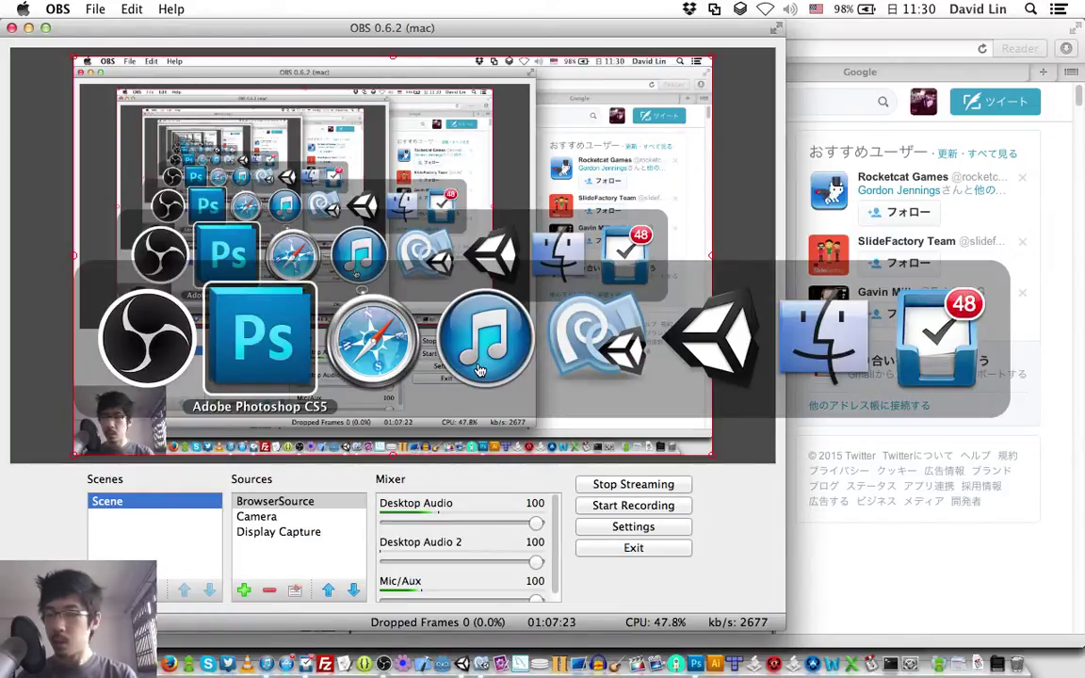
{"action": "key", "text": "Tab"}
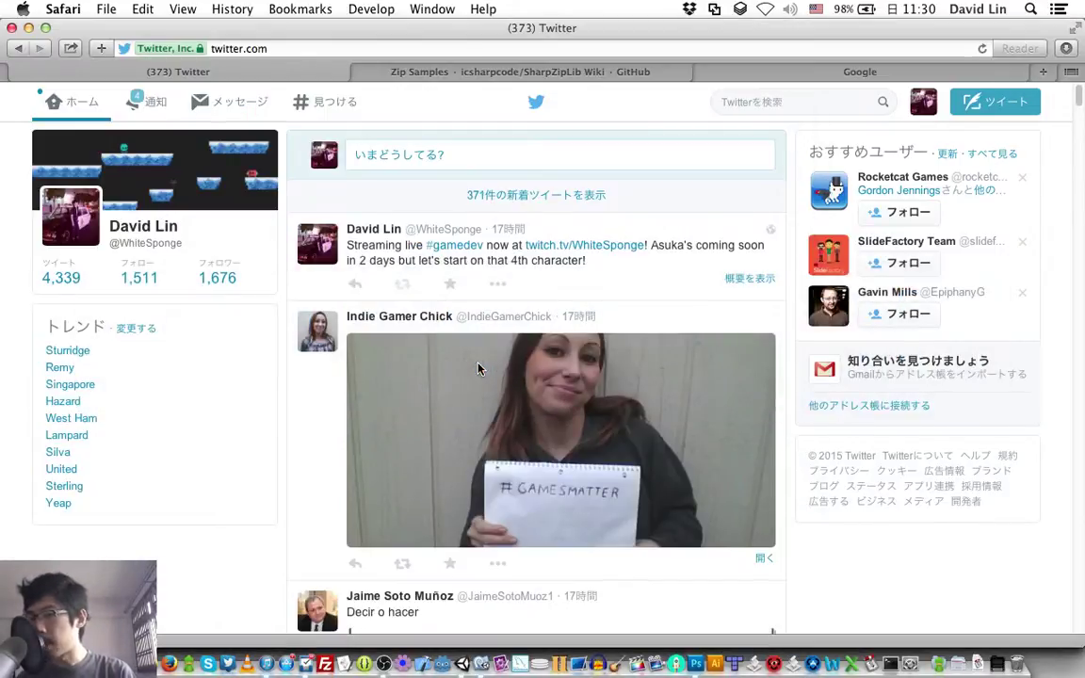
{"action": "key", "text": "super+Tab"}
{"action": "key", "text": "Tab"}
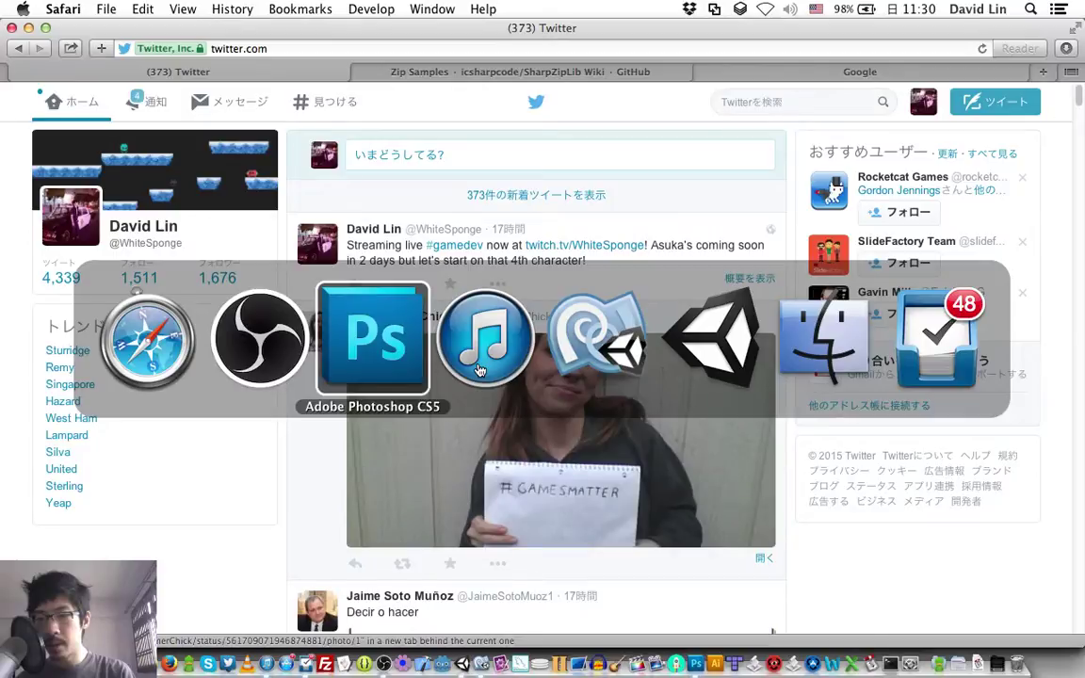
{"action": "key", "text": "super"}
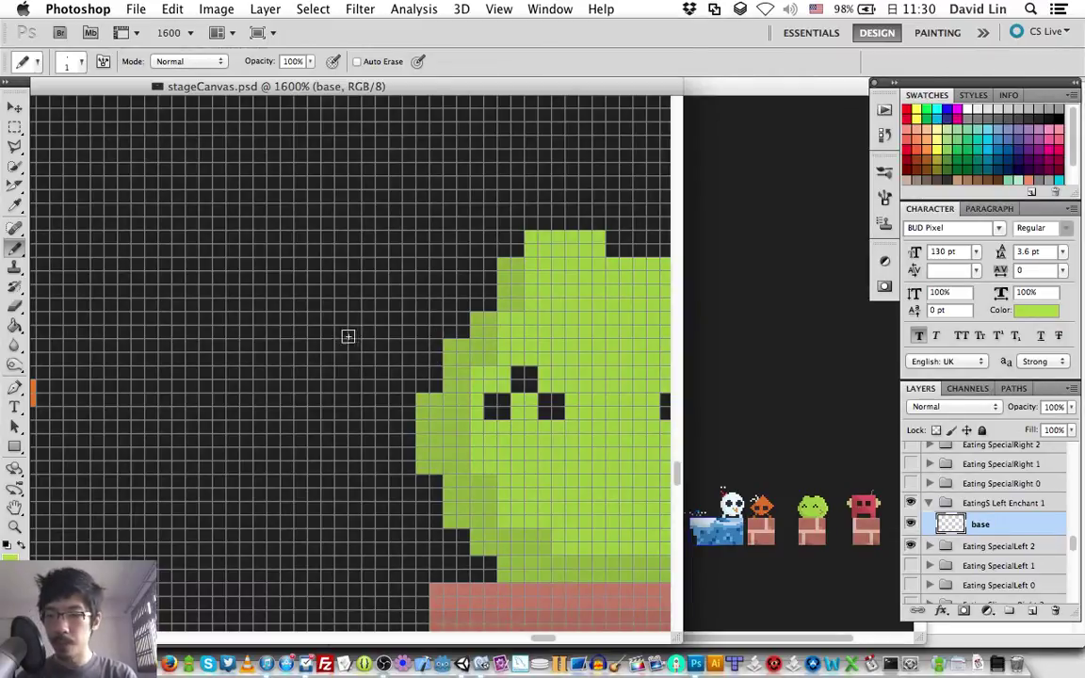
{"action": "scroll", "coordinate": [387, 318], "scroll_direction": "left", "scroll_amount": 1}
{"action": "scroll", "coordinate": [387, 318], "scroll_direction": "left", "scroll_amount": 2}
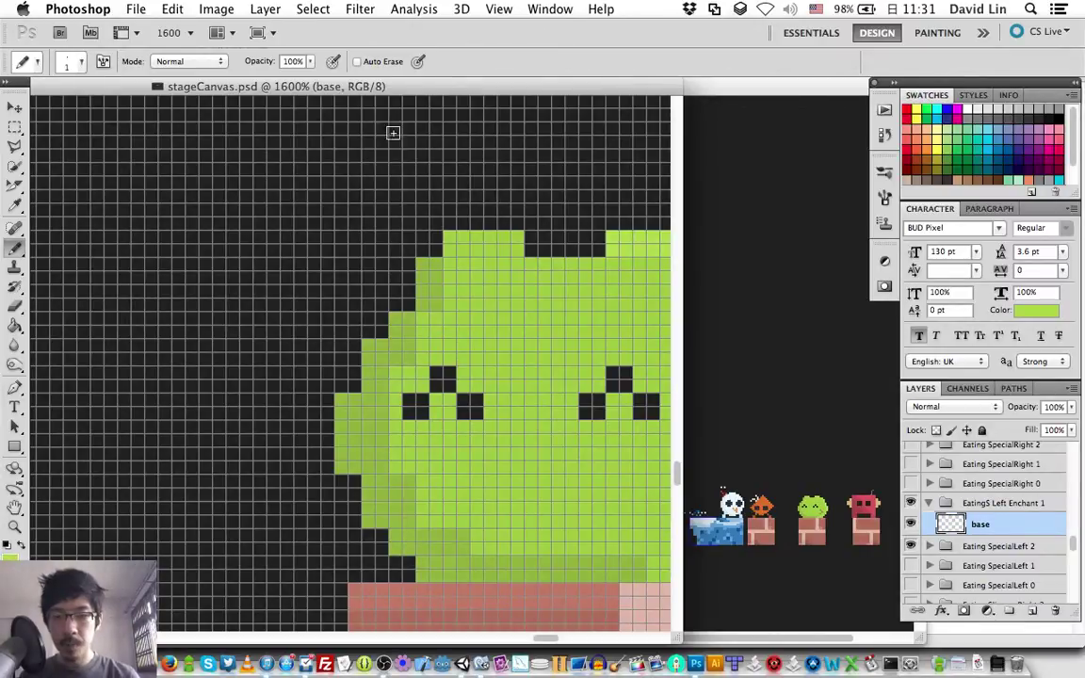
Step: Pencil a green pixel stroke curving down the blob's left side, undoing one misplaced stroke
{"action": "left_click", "coordinate": [342, 180]}
{"action": "mouse_move", "coordinate": [342, 180]}
{"action": "left_mouse_down"}
{"action": "mouse_move", "coordinate": [328, 168]}
{"action": "mouse_move", "coordinate": [287, 217]}
{"action": "left_mouse_up"}
{"action": "left_click", "coordinate": [310, 197]}
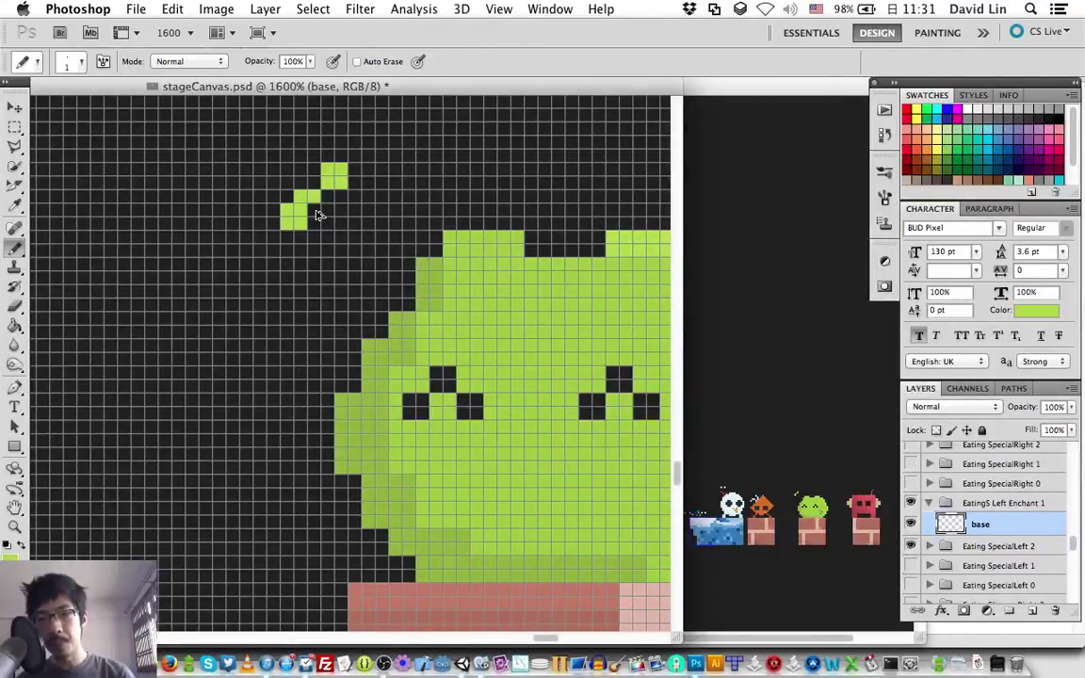
{"action": "key", "text": "ctrl+alt+z"}
{"action": "key", "text": "ctrl+alt+z"}
{"action": "left_click", "coordinate": [307, 203]}
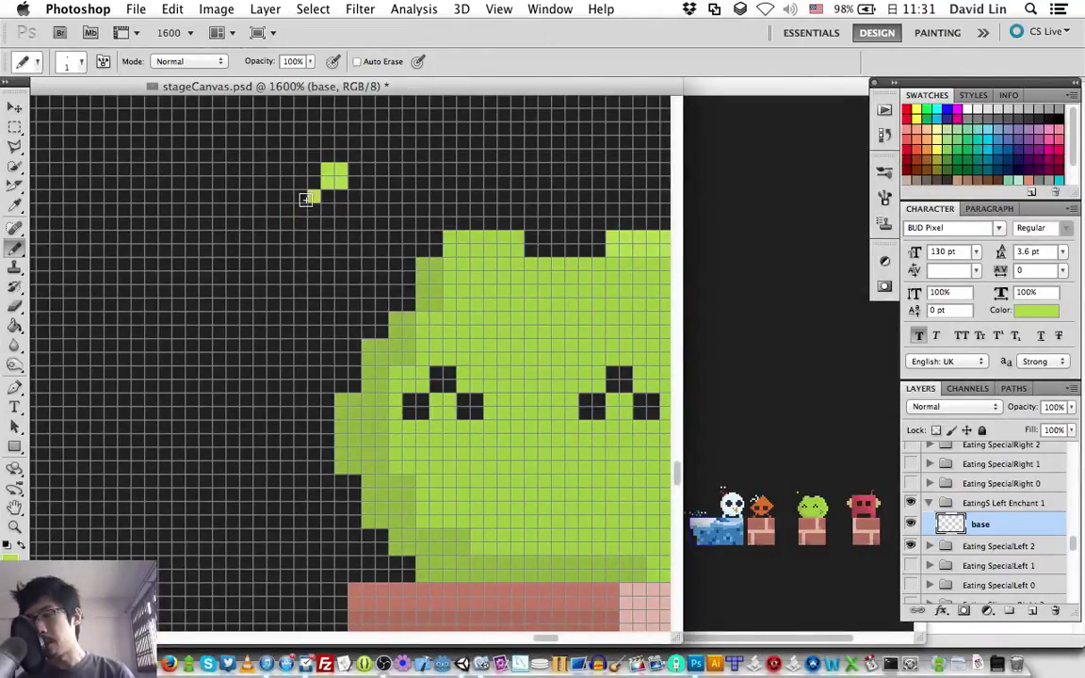
{"action": "left_click", "coordinate": [273, 226]}
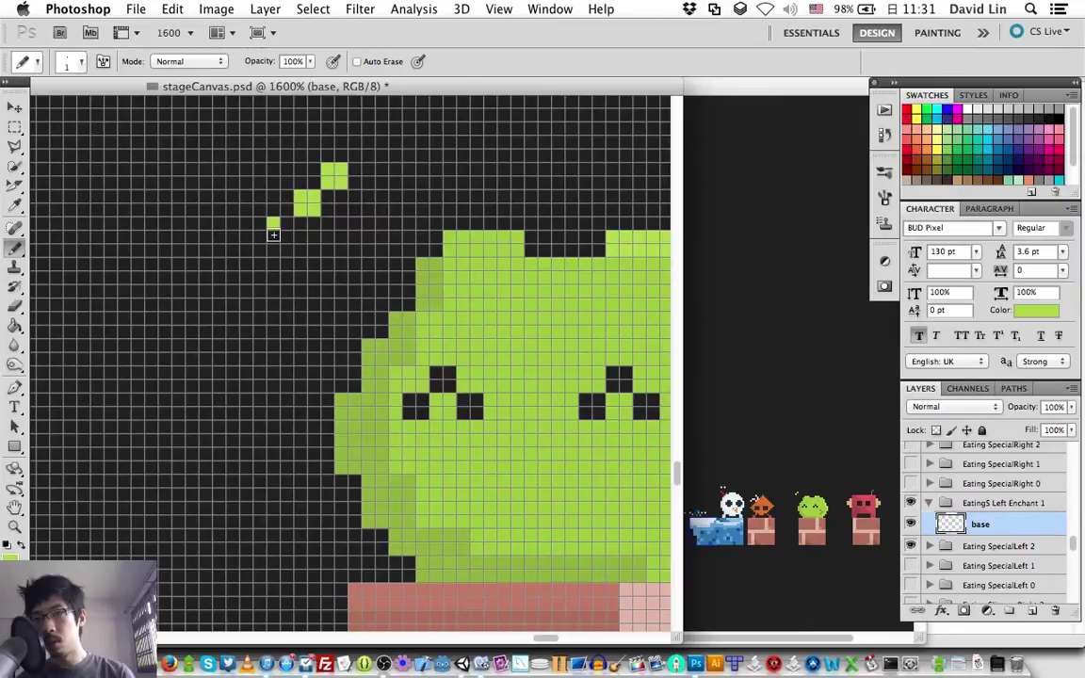
{"action": "key", "text": "]"}
{"action": "left_click", "coordinate": [280, 227]}
{"action": "left_click_drag", "start_coordinate": [280, 226], "coordinate": [242, 592]}
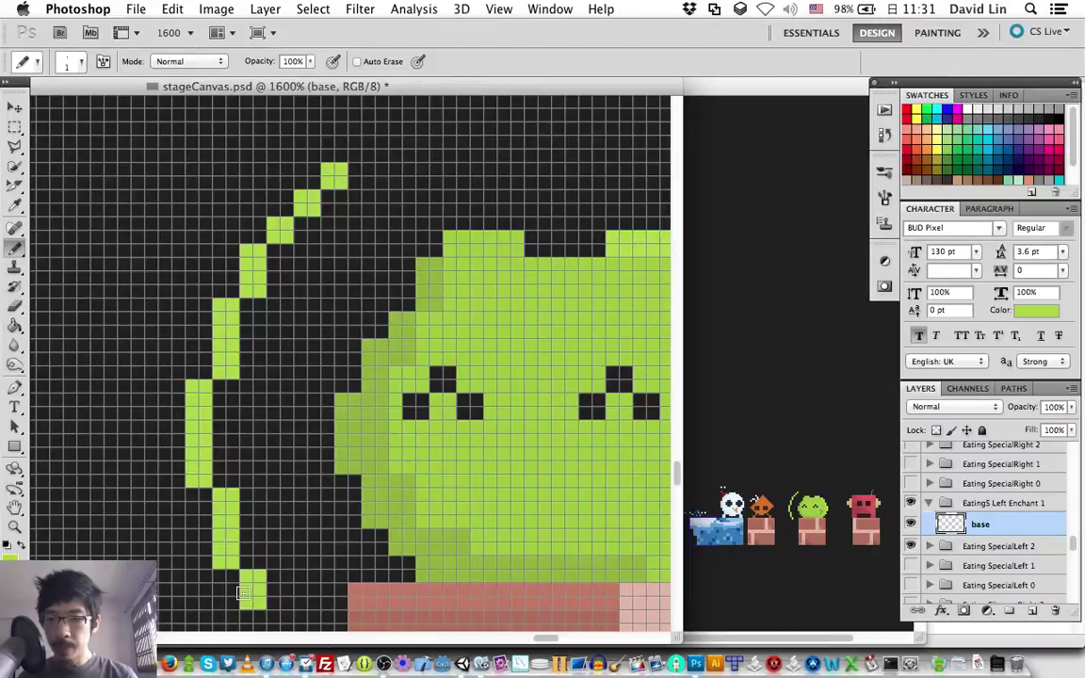
Step: Nudge the arc up and back down, extend its lower end, and erase part of its top
{"action": "key", "text": "v"}
{"action": "key", "text": "Up"}
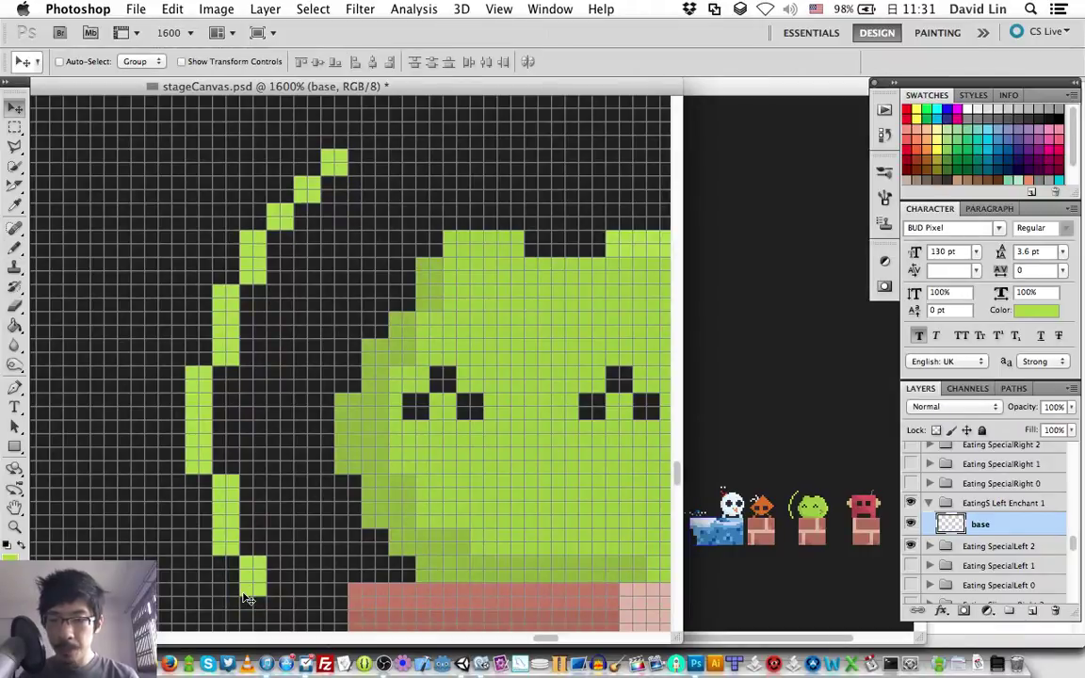
{"action": "scroll", "coordinate": [247, 599], "scroll_direction": "down", "scroll_amount": 3}
{"action": "key", "text": "Down"}
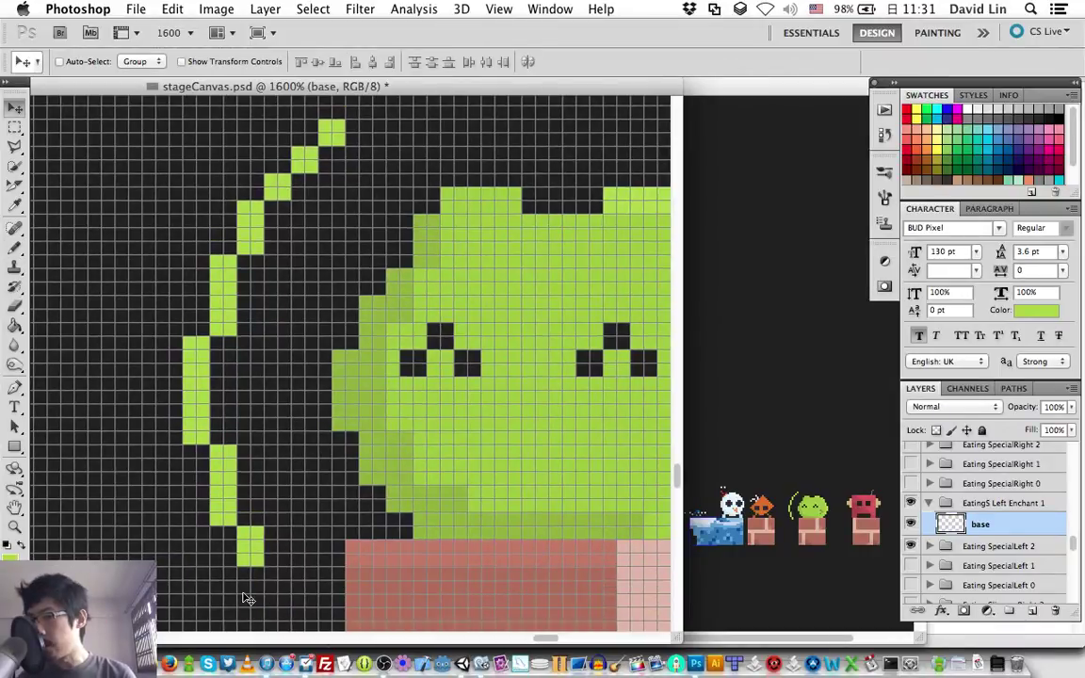
{"action": "key", "text": "b"}
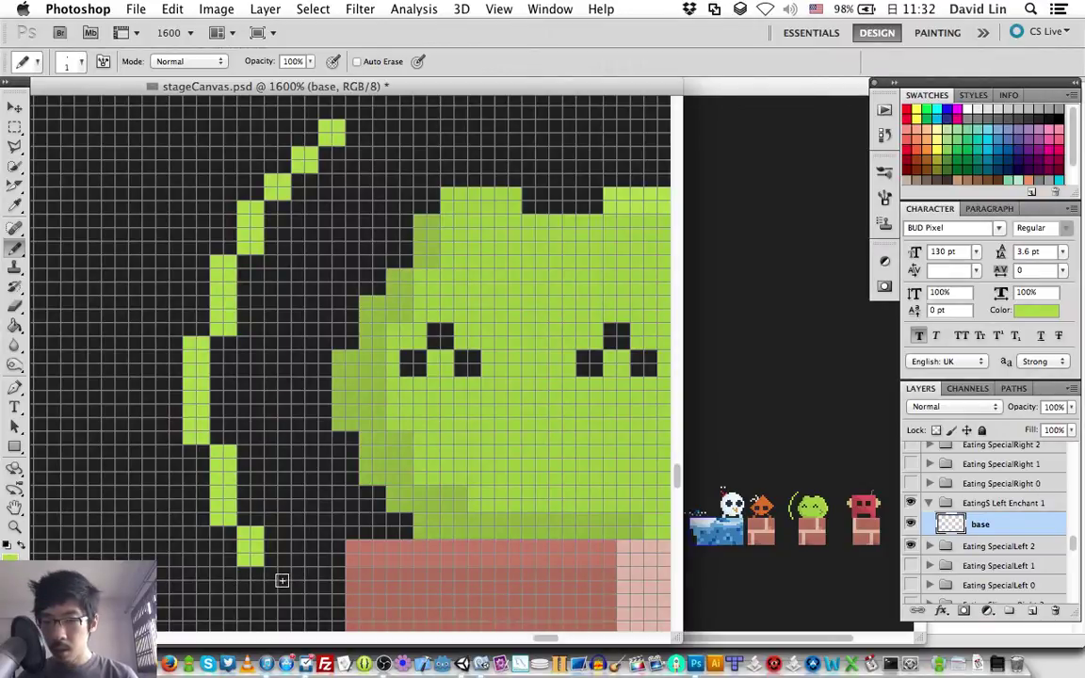
{"action": "left_click", "coordinate": [282, 580]}
{"action": "left_click", "coordinate": [305, 607]}
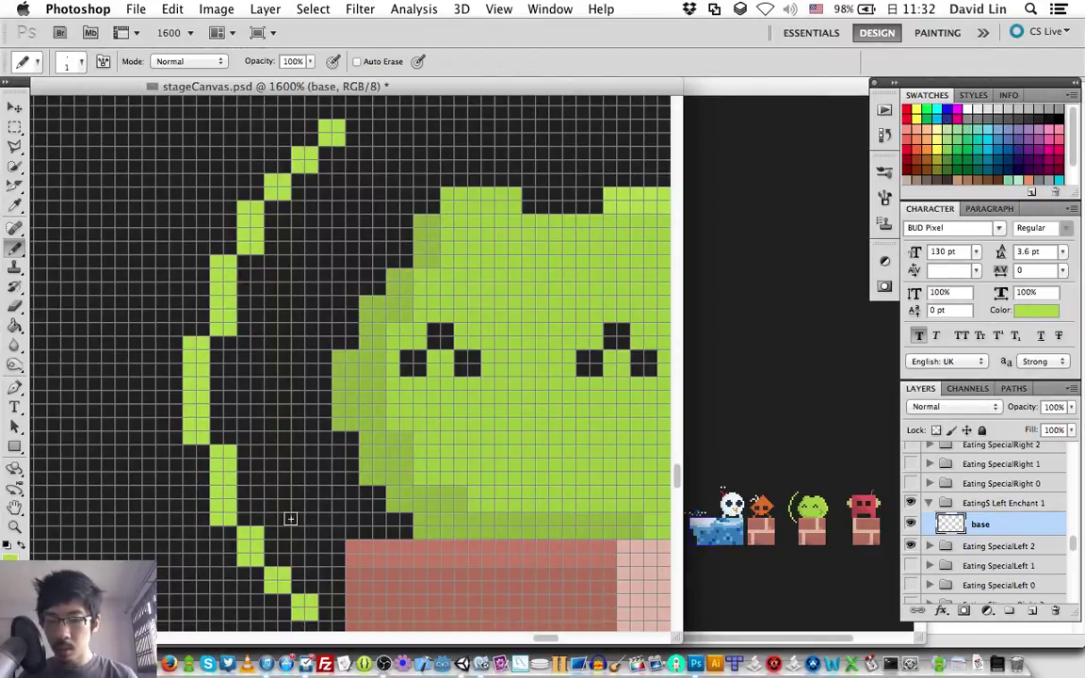
{"action": "key", "text": "e"}
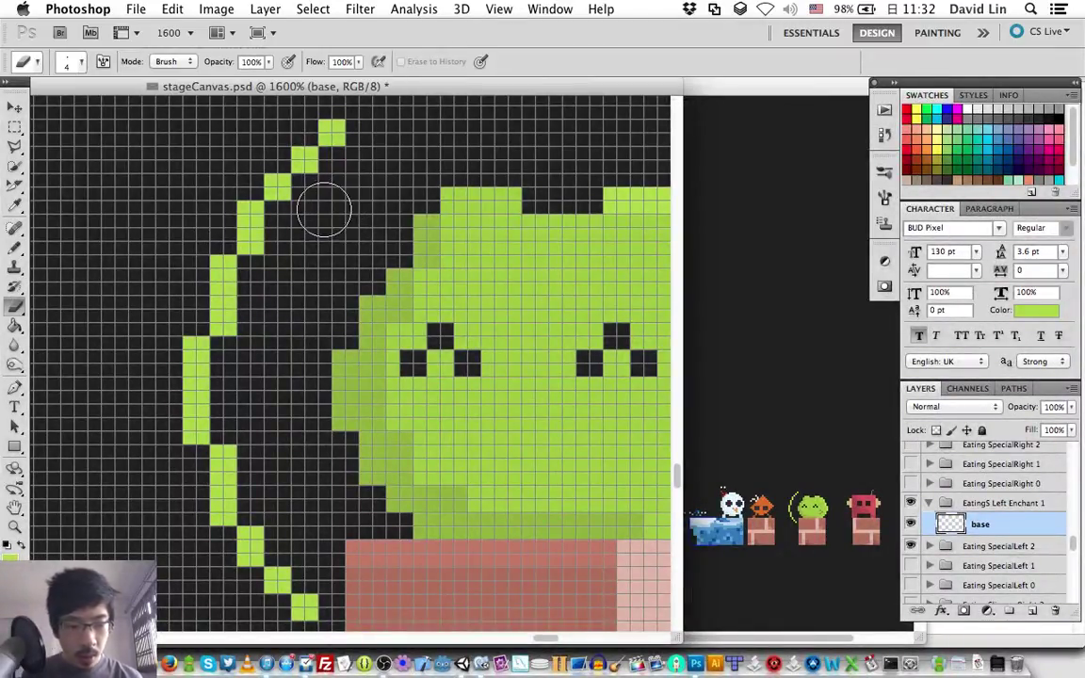
{"action": "left_click", "coordinate": [333, 135]}
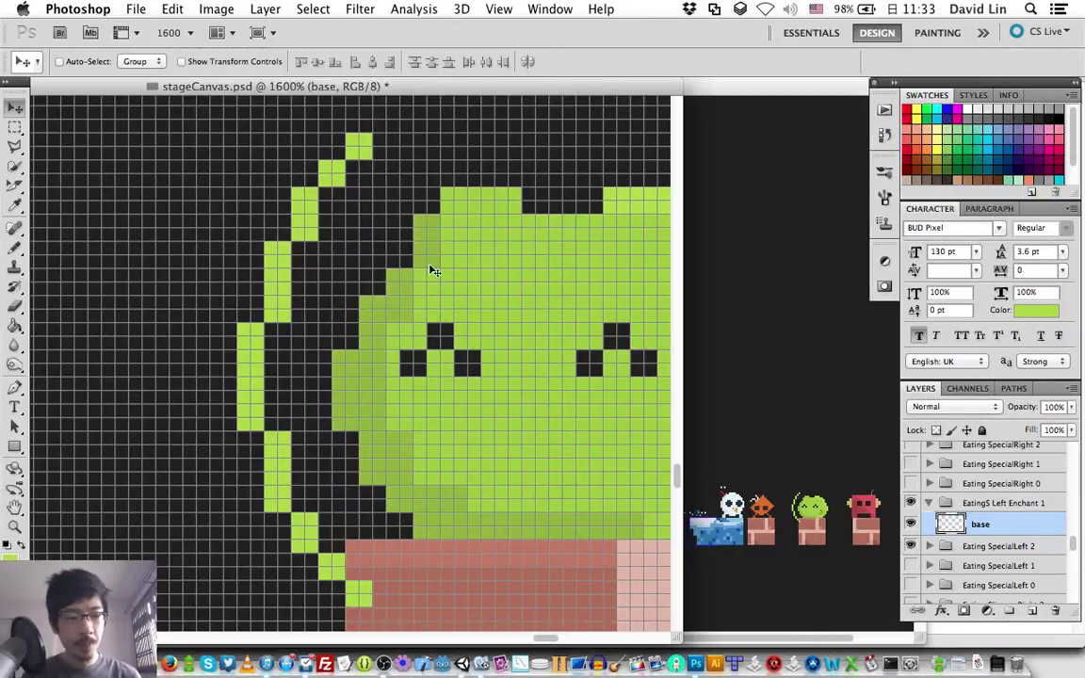
{"action": "double_click", "coordinate": [980, 526]}
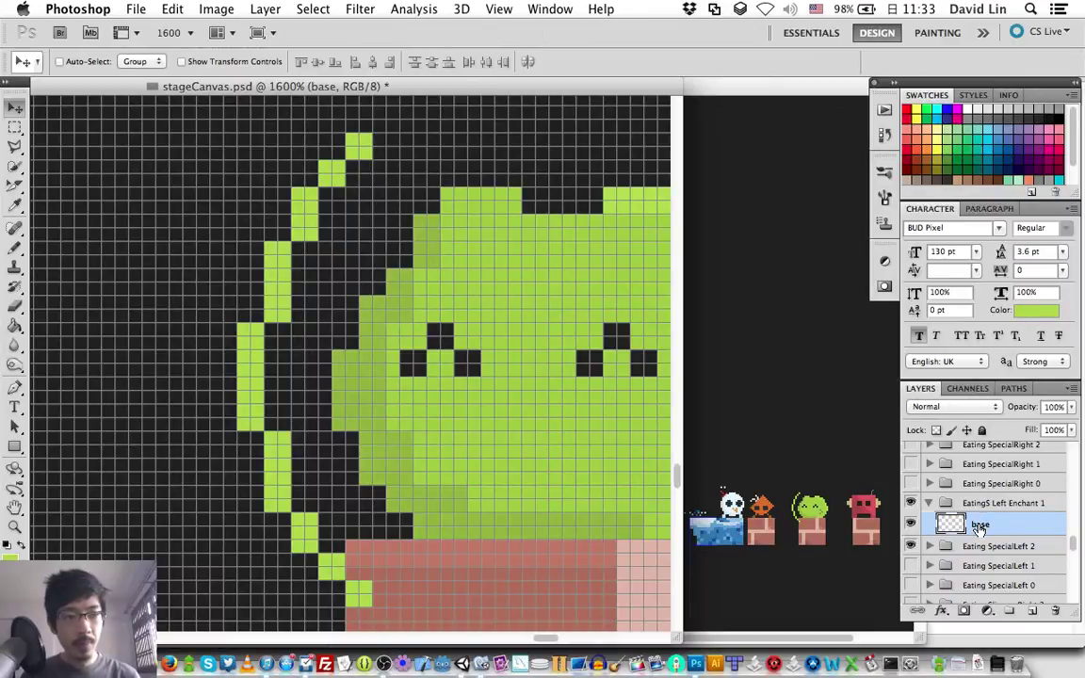
{"action": "type", "text": "B"}
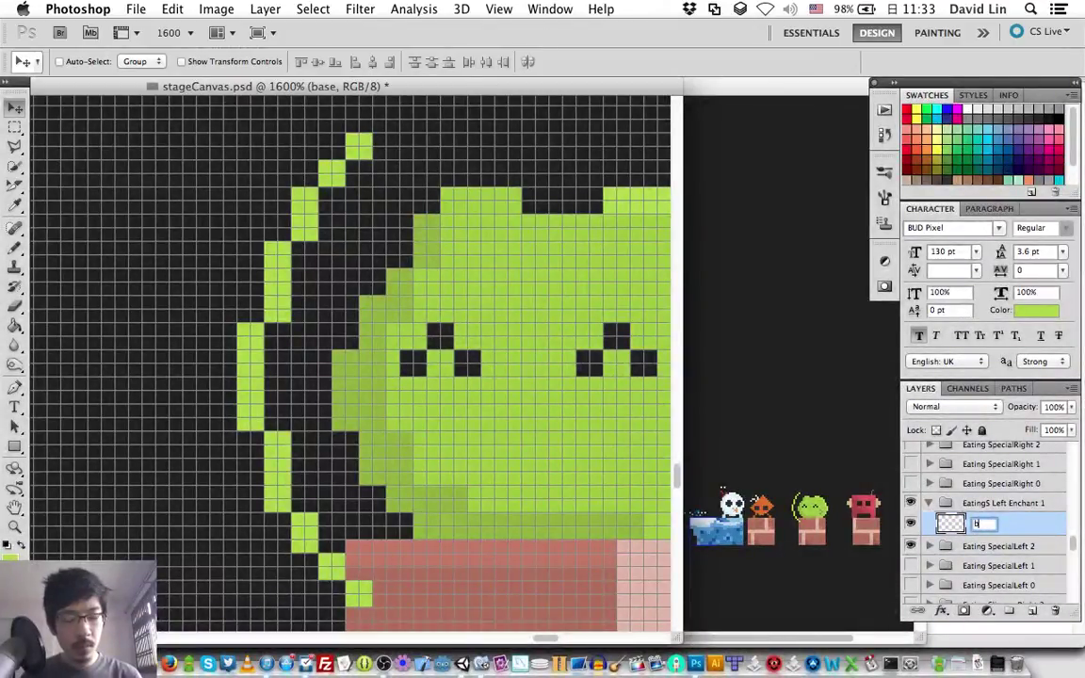
{"action": "type", "text": "igger"}
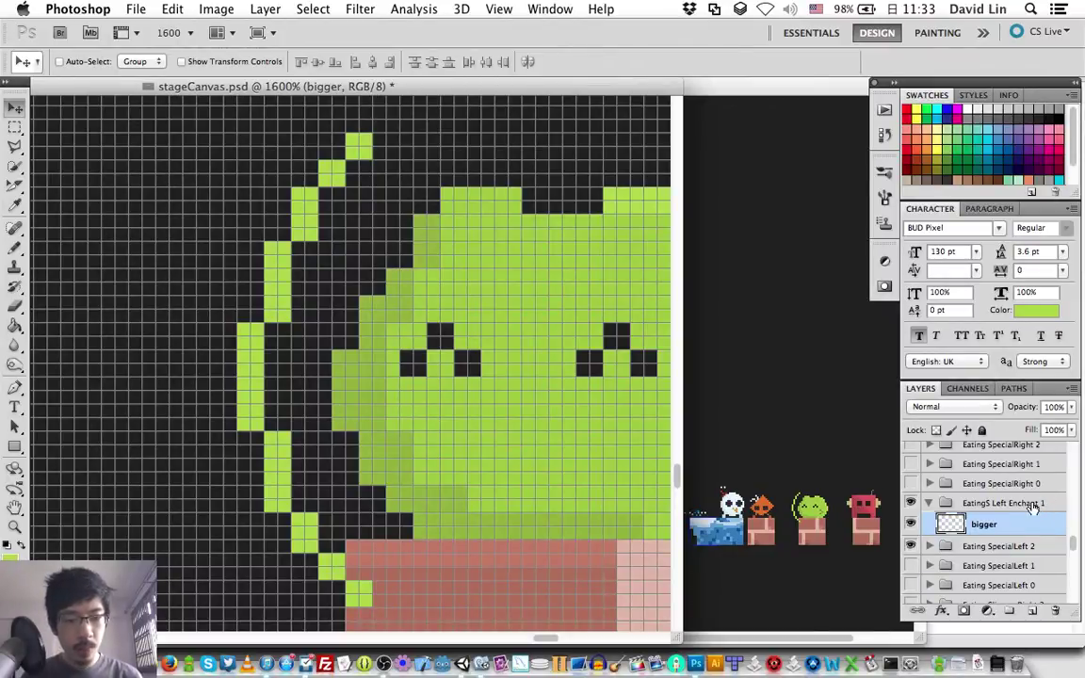
{"action": "key", "text": "super+alt+shift+s"}
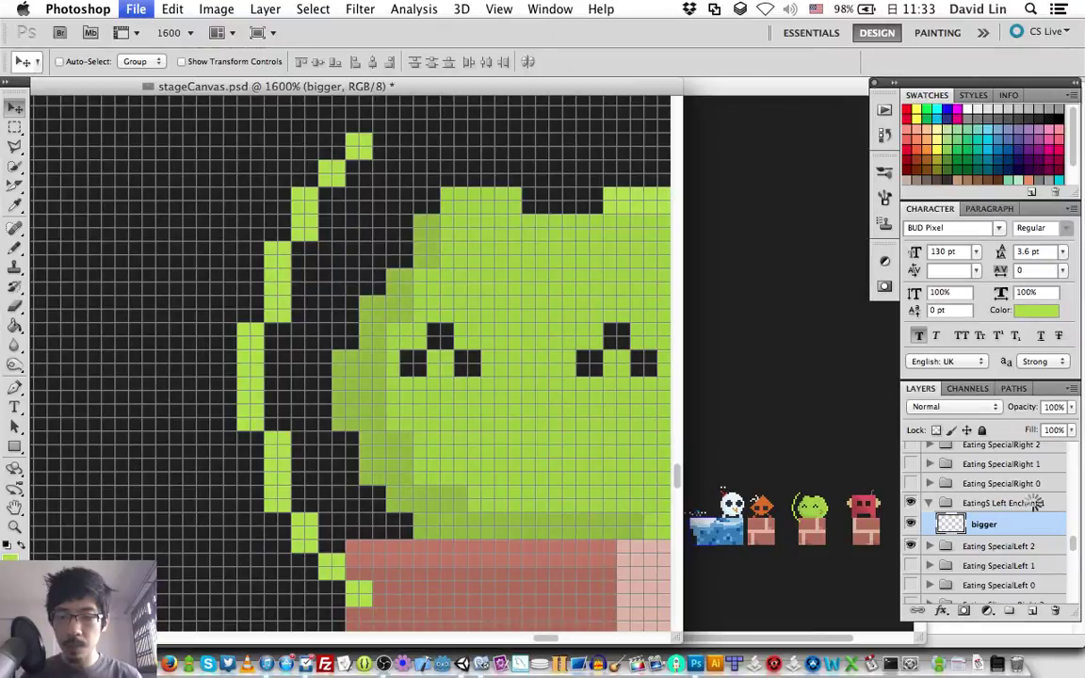
{"action": "scroll", "coordinate": [1034, 506], "scroll_direction": "down", "scroll_amount": 5}
{"action": "scroll", "coordinate": [1035, 509], "scroll_direction": "down", "scroll_amount": 3}
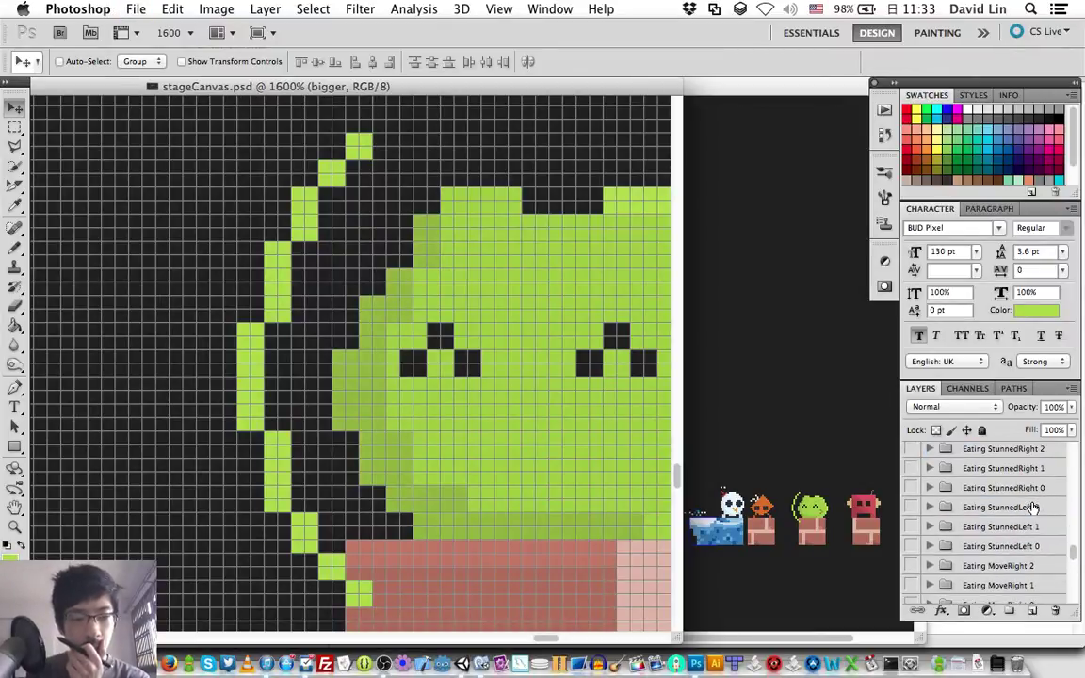
{"action": "scroll", "coordinate": [1034, 509], "scroll_direction": "down", "scroll_amount": 3}
{"action": "scroll", "coordinate": [1034, 508], "scroll_direction": "down", "scroll_amount": 3}
{"action": "scroll", "coordinate": [1034, 506], "scroll_direction": "down", "scroll_amount": 3}
{"action": "scroll", "coordinate": [1034, 507], "scroll_direction": "down", "scroll_amount": 3}
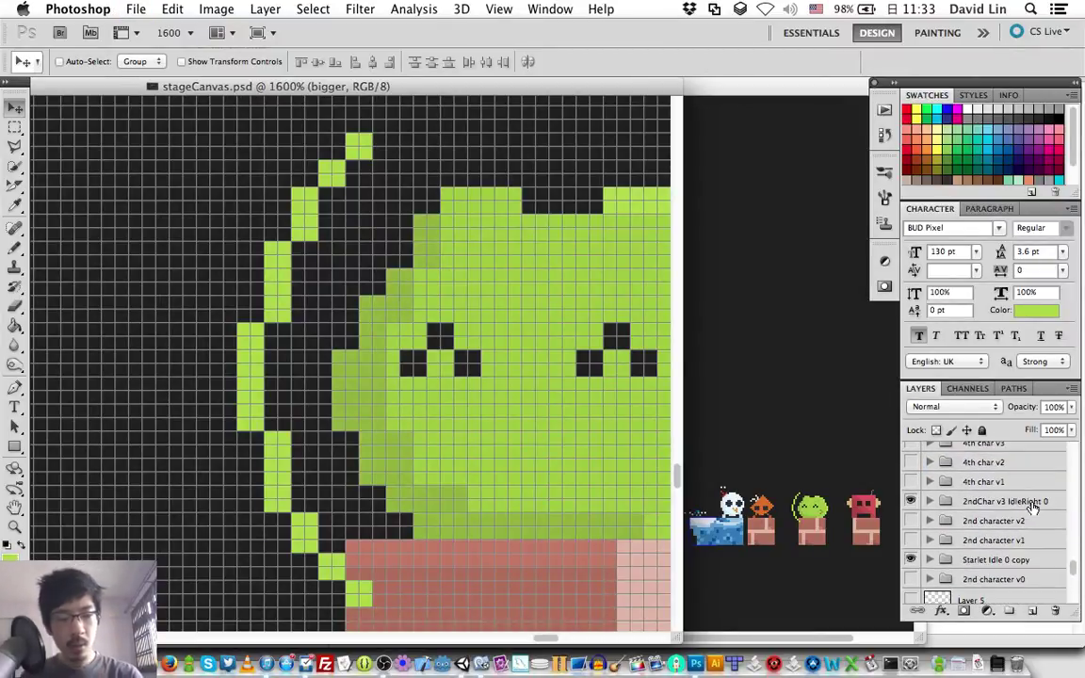
{"action": "scroll", "coordinate": [1034, 507], "scroll_direction": "down", "scroll_amount": 3}
{"action": "scroll", "coordinate": [1034, 507], "scroll_direction": "down", "scroll_amount": 3}
{"action": "scroll", "coordinate": [1034, 506], "scroll_direction": "down", "scroll_amount": 3}
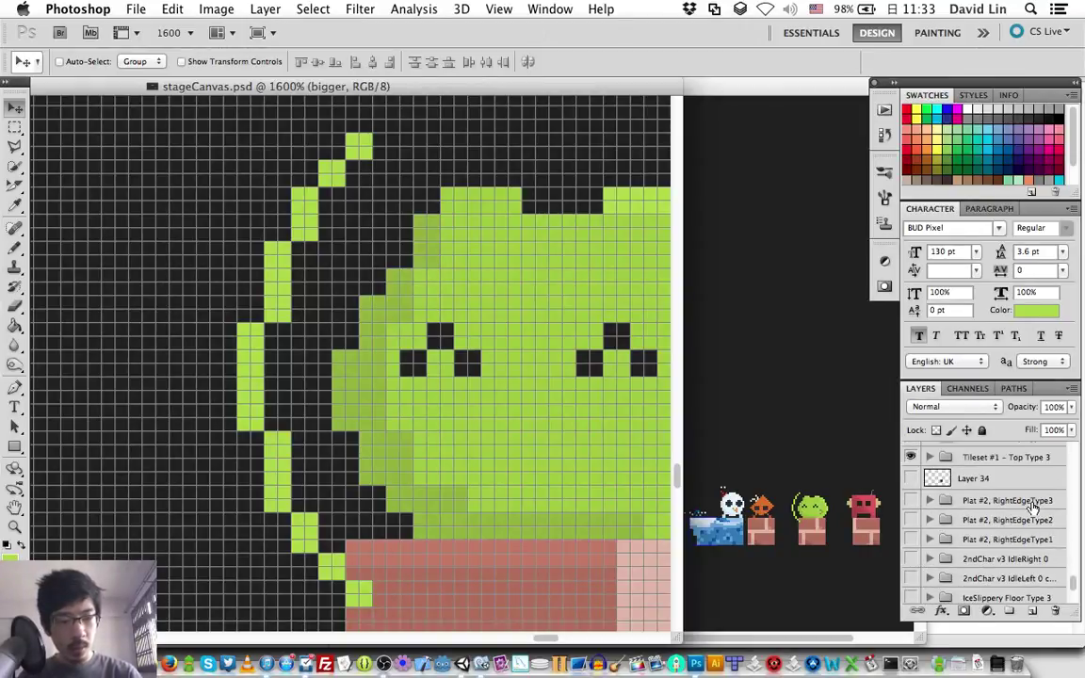
{"action": "scroll", "coordinate": [1034, 507], "scroll_direction": "down", "scroll_amount": 3}
{"action": "scroll", "coordinate": [1035, 509], "scroll_direction": "down", "scroll_amount": 3}
{"action": "scroll", "coordinate": [1034, 508], "scroll_direction": "up", "scroll_amount": 3}
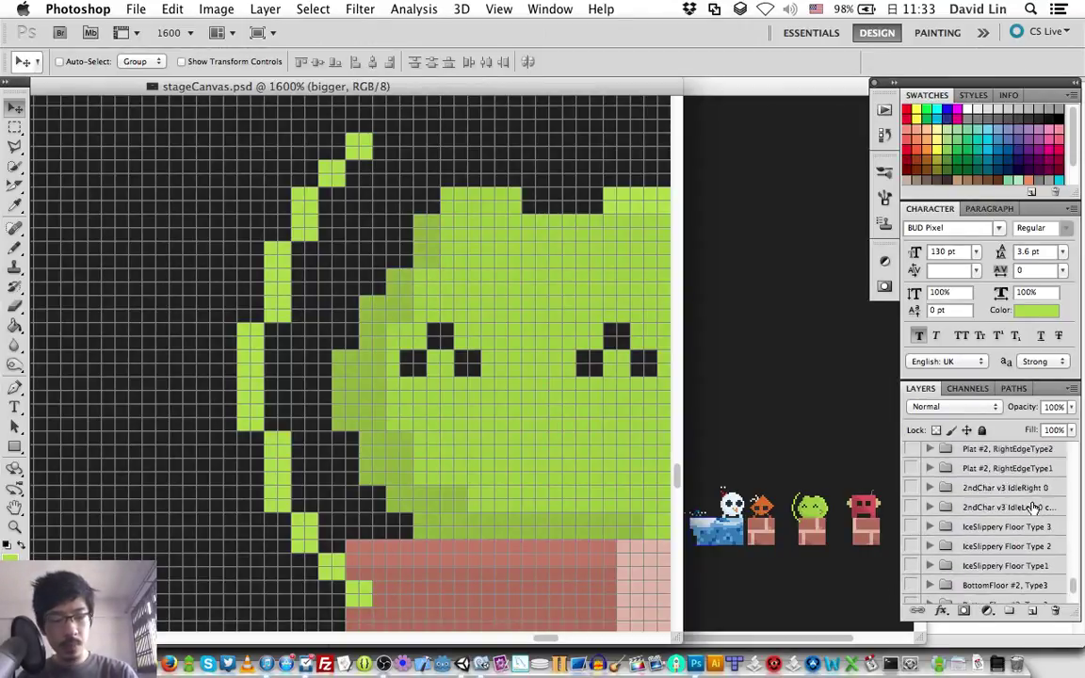
{"action": "scroll", "coordinate": [1033, 507], "scroll_direction": "up", "scroll_amount": 2}
{"action": "scroll", "coordinate": [1034, 507], "scroll_direction": "up", "scroll_amount": 3}
{"action": "scroll", "coordinate": [1033, 507], "scroll_direction": "up", "scroll_amount": 3}
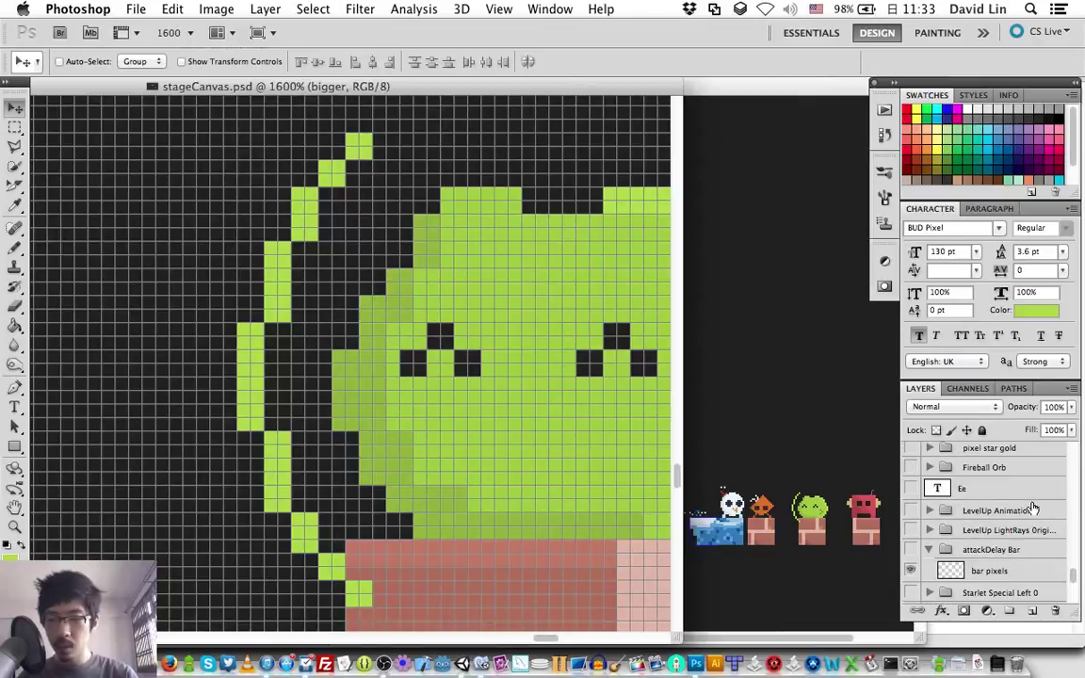
{"action": "scroll", "coordinate": [1033, 507], "scroll_direction": "up", "scroll_amount": 3}
{"action": "scroll", "coordinate": [1033, 507], "scroll_direction": "up", "scroll_amount": 3}
{"action": "scroll", "coordinate": [1033, 507], "scroll_direction": "up", "scroll_amount": 3}
{"action": "scroll", "coordinate": [1033, 507], "scroll_direction": "up", "scroll_amount": 3}
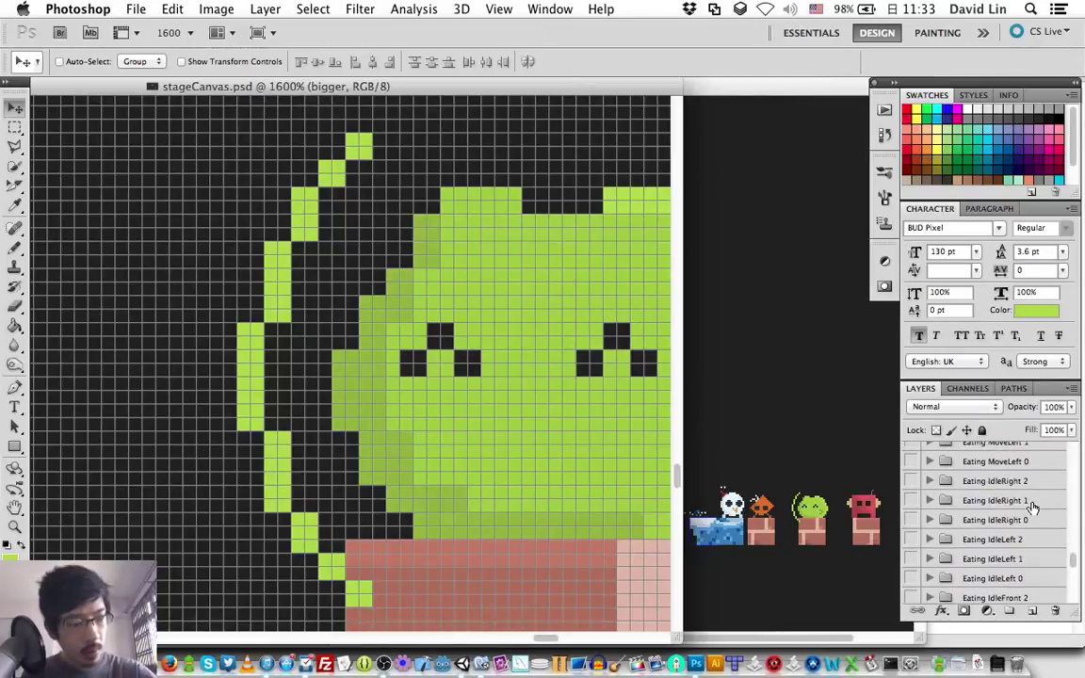
{"action": "scroll", "coordinate": [1033, 506], "scroll_direction": "up", "scroll_amount": 3}
{"action": "scroll", "coordinate": [1033, 505], "scroll_direction": "up", "scroll_amount": 3}
{"action": "scroll", "coordinate": [1033, 506], "scroll_direction": "up", "scroll_amount": 3}
{"action": "scroll", "coordinate": [1033, 506], "scroll_direction": "up", "scroll_amount": 3}
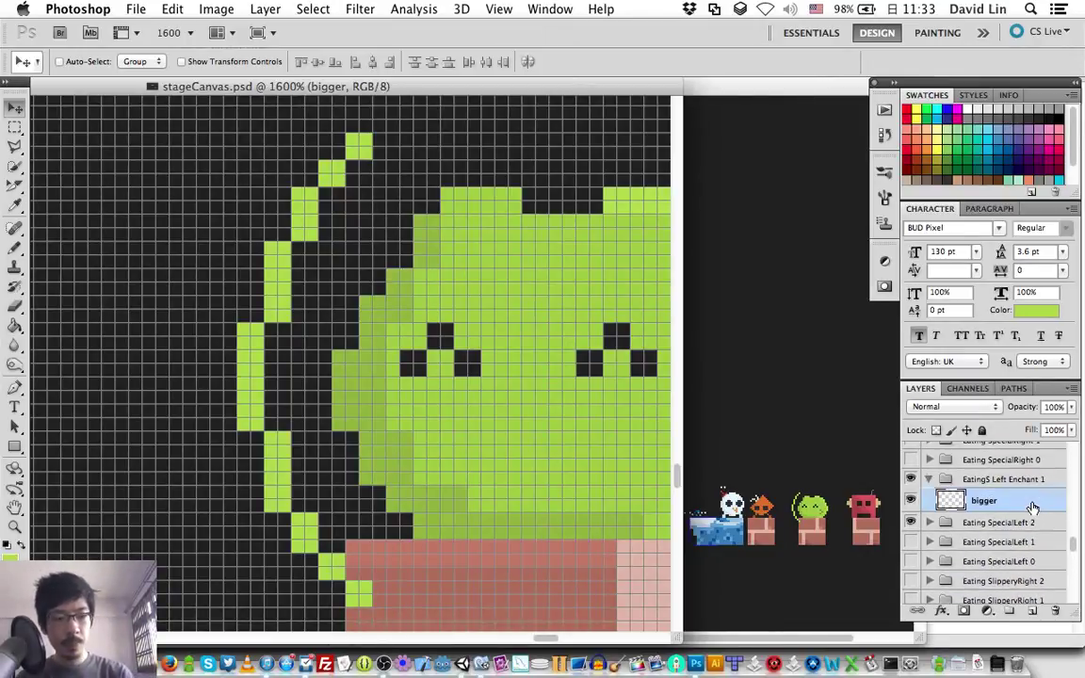
{"action": "scroll", "coordinate": [1033, 507], "scroll_direction": "up", "scroll_amount": 3}
{"action": "scroll", "coordinate": [1034, 507], "scroll_direction": "up", "scroll_amount": 3}
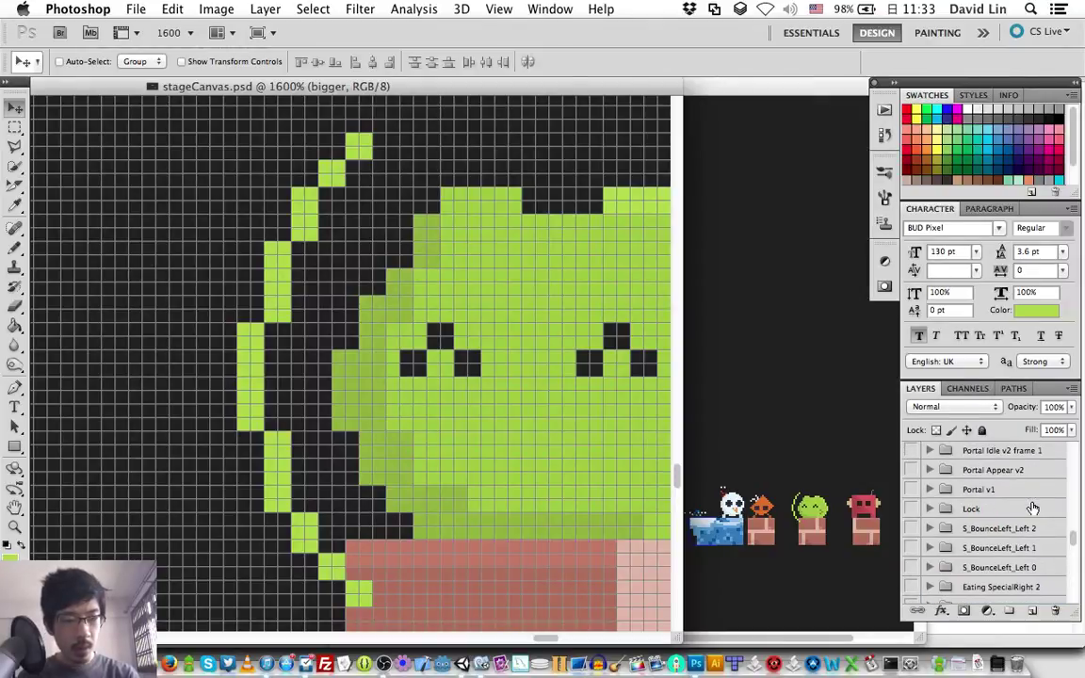
{"action": "scroll", "coordinate": [1033, 507], "scroll_direction": "up", "scroll_amount": 3}
{"action": "scroll", "coordinate": [1033, 507], "scroll_direction": "up", "scroll_amount": 3}
{"action": "scroll", "coordinate": [1033, 506], "scroll_direction": "up", "scroll_amount": 3}
{"action": "scroll", "coordinate": [1033, 508], "scroll_direction": "up", "scroll_amount": 3}
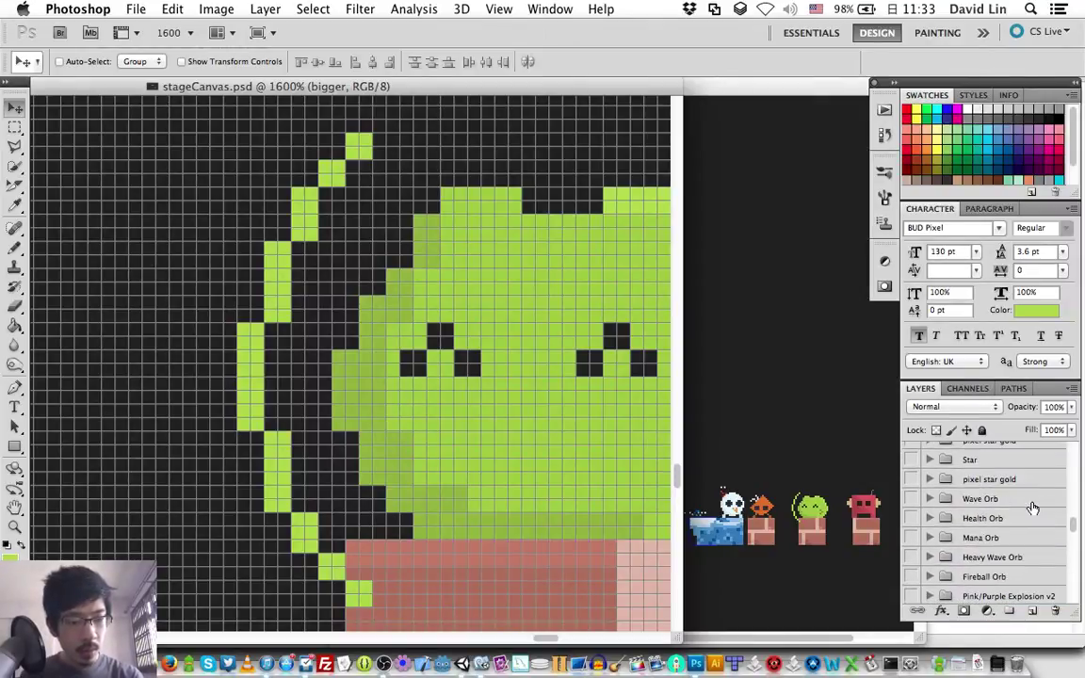
{"action": "scroll", "coordinate": [1034, 509], "scroll_direction": "up", "scroll_amount": 3}
{"action": "scroll", "coordinate": [1034, 509], "scroll_direction": "up", "scroll_amount": 3}
{"action": "scroll", "coordinate": [1034, 509], "scroll_direction": "up", "scroll_amount": 3}
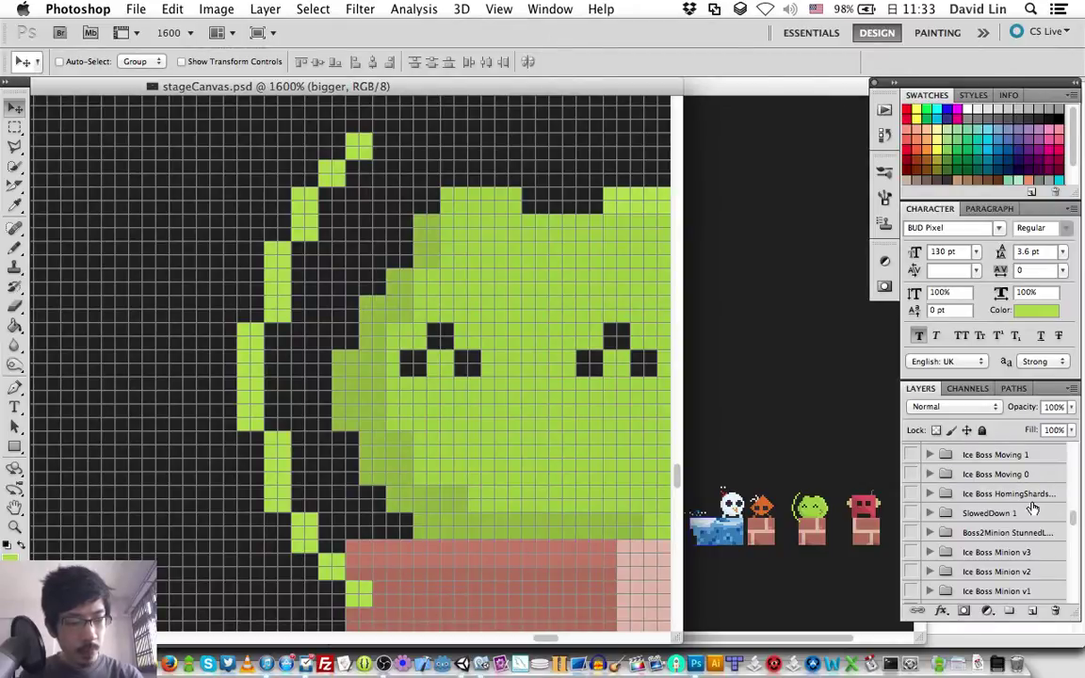
{"action": "scroll", "coordinate": [1034, 508], "scroll_direction": "up", "scroll_amount": 3}
{"action": "scroll", "coordinate": [1034, 508], "scroll_direction": "up", "scroll_amount": 3}
{"action": "scroll", "coordinate": [1033, 509], "scroll_direction": "up", "scroll_amount": 3}
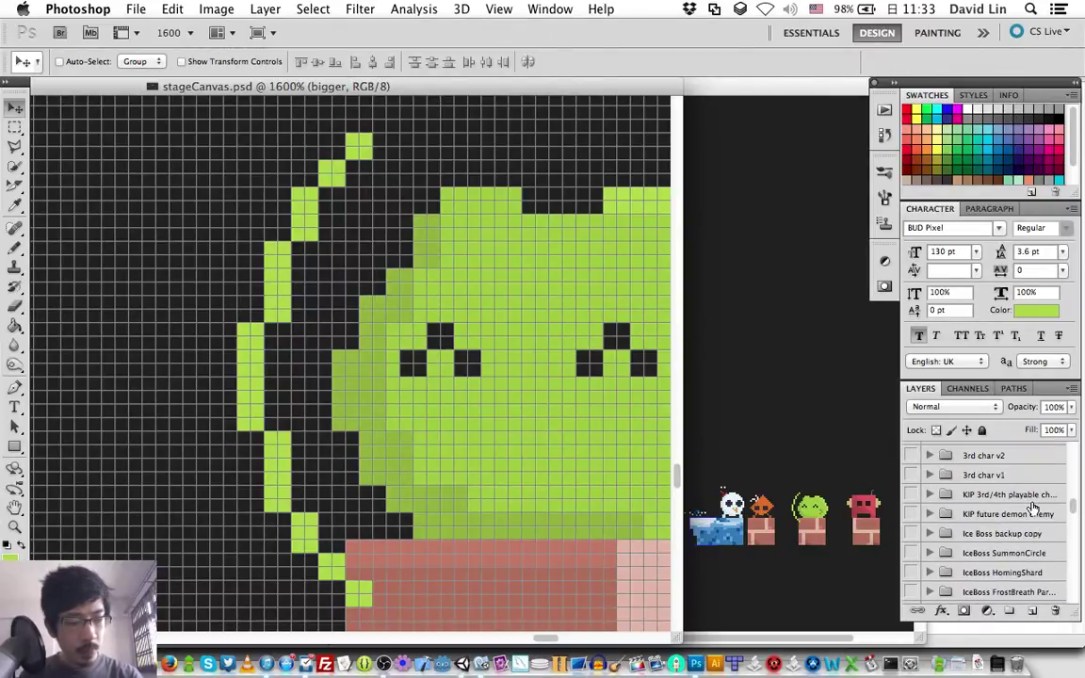
{"action": "scroll", "coordinate": [1034, 509], "scroll_direction": "up", "scroll_amount": 3}
{"action": "scroll", "coordinate": [1033, 508], "scroll_direction": "up", "scroll_amount": 3}
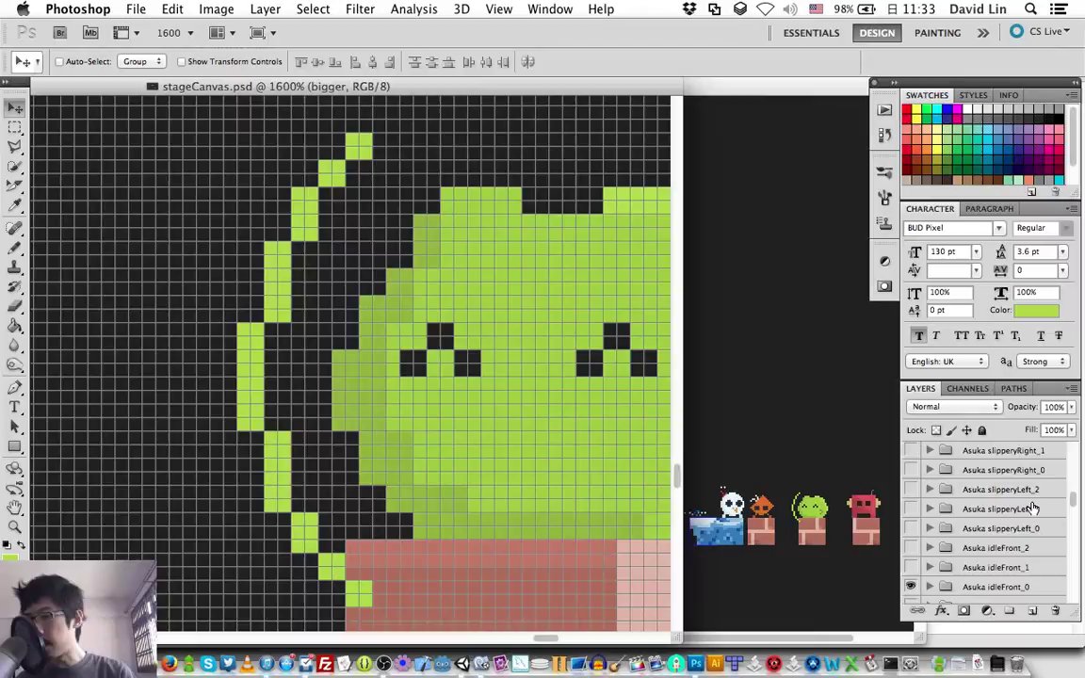
Step: Select the Asuka idleFront_0 and idleFront_1 groups in the Layers panel
{"action": "left_click", "coordinate": [1010, 588]}
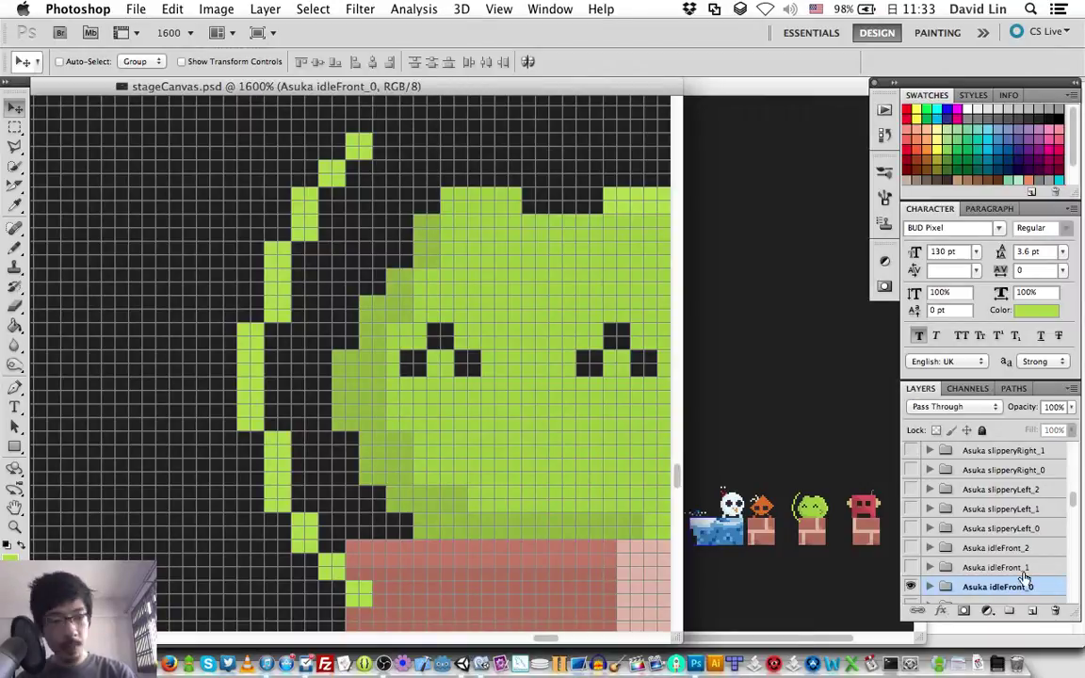
{"action": "left_click", "coordinate": [1030, 569]}
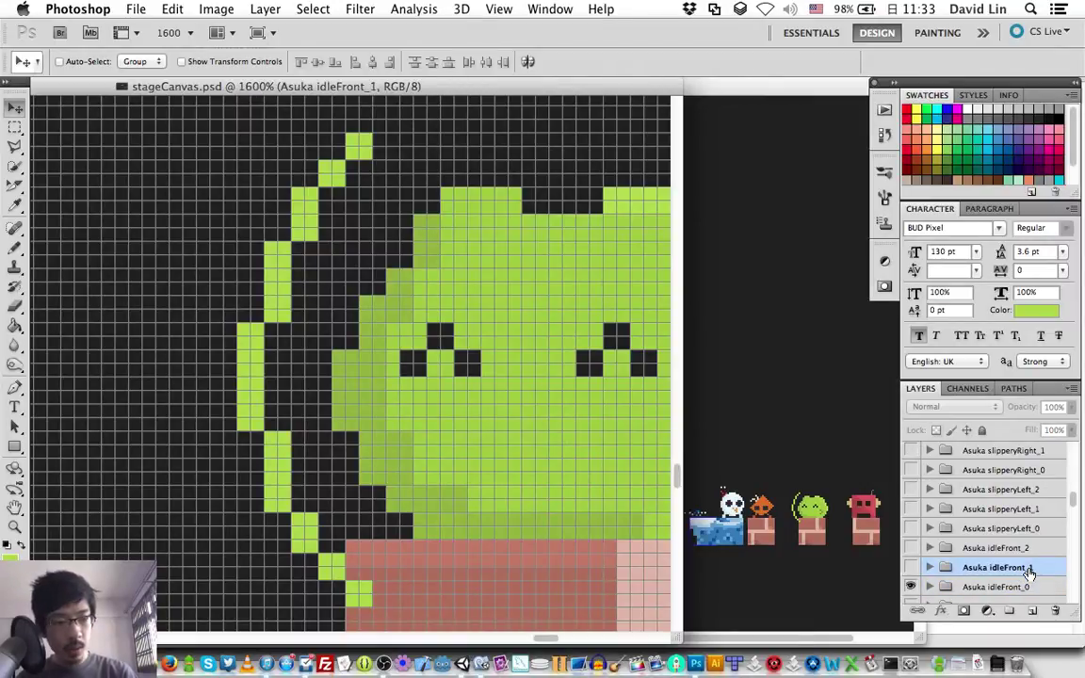
{"action": "scroll", "coordinate": [1030, 575], "scroll_direction": "up", "scroll_amount": 2}
{"action": "scroll", "coordinate": [1030, 574], "scroll_direction": "up", "scroll_amount": 2}
{"action": "scroll", "coordinate": [1030, 575], "scroll_direction": "up", "scroll_amount": 2}
{"action": "scroll", "coordinate": [1030, 575], "scroll_direction": "up", "scroll_amount": 3}
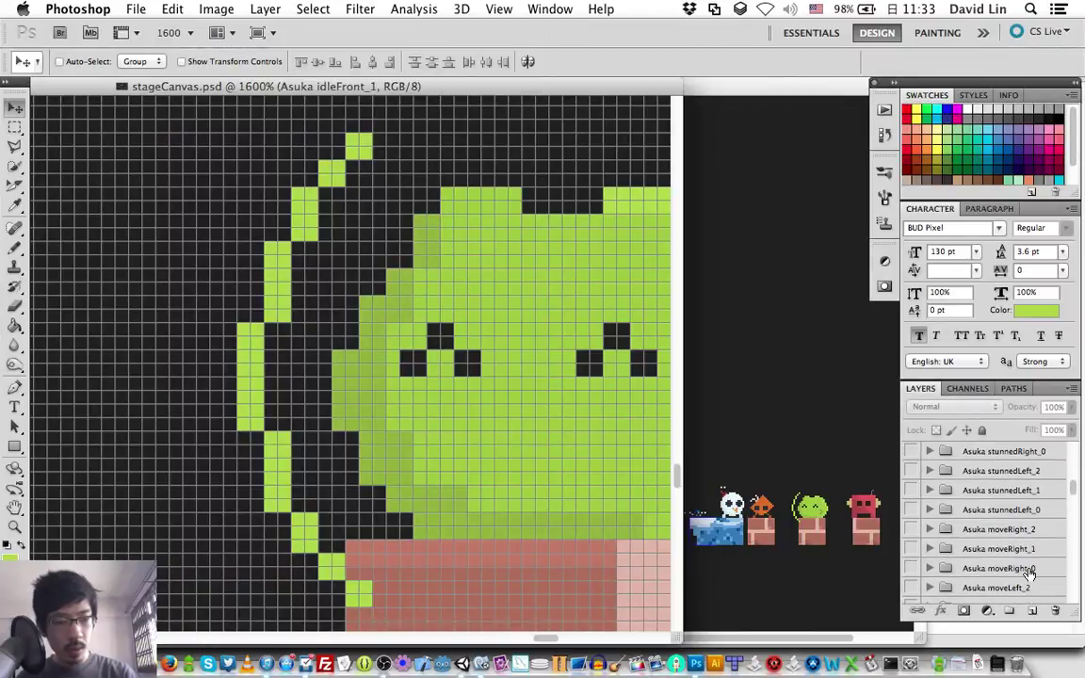
{"action": "scroll", "coordinate": [1030, 575], "scroll_direction": "up", "scroll_amount": 2}
{"action": "scroll", "coordinate": [1030, 575], "scroll_direction": "up", "scroll_amount": 2}
{"action": "scroll", "coordinate": [1030, 575], "scroll_direction": "up", "scroll_amount": 3}
{"action": "scroll", "coordinate": [1030, 572], "scroll_direction": "up", "scroll_amount": 3}
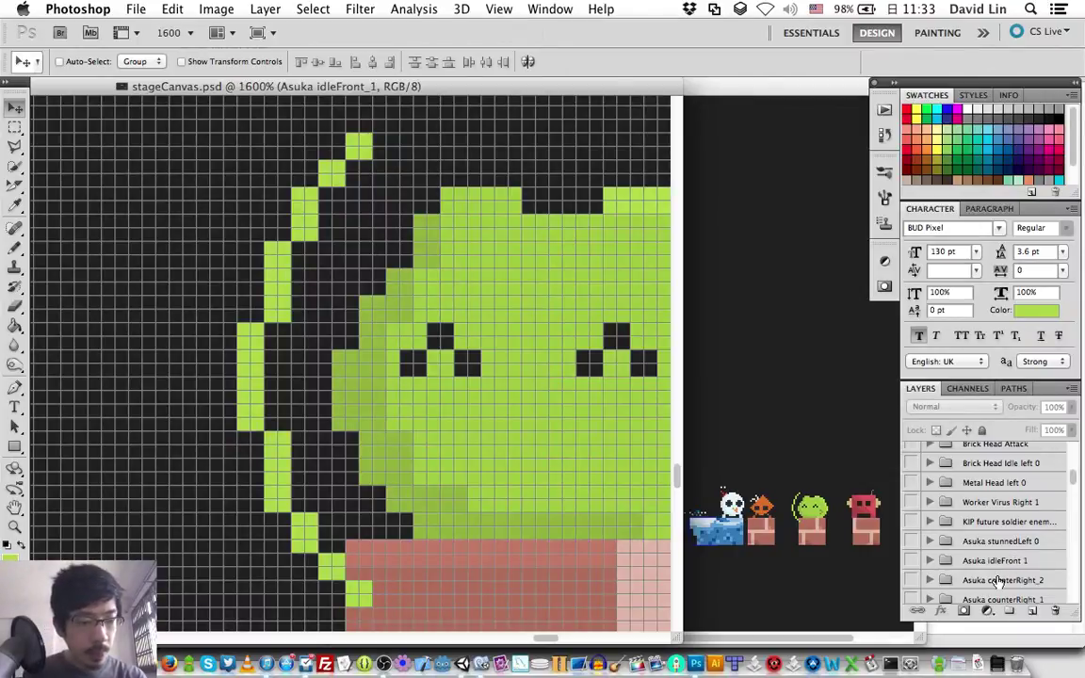
Step: Select the Asuka groups from counterRight_2 down through the stunnedRight groups
{"action": "left_click", "coordinate": [999, 583]}
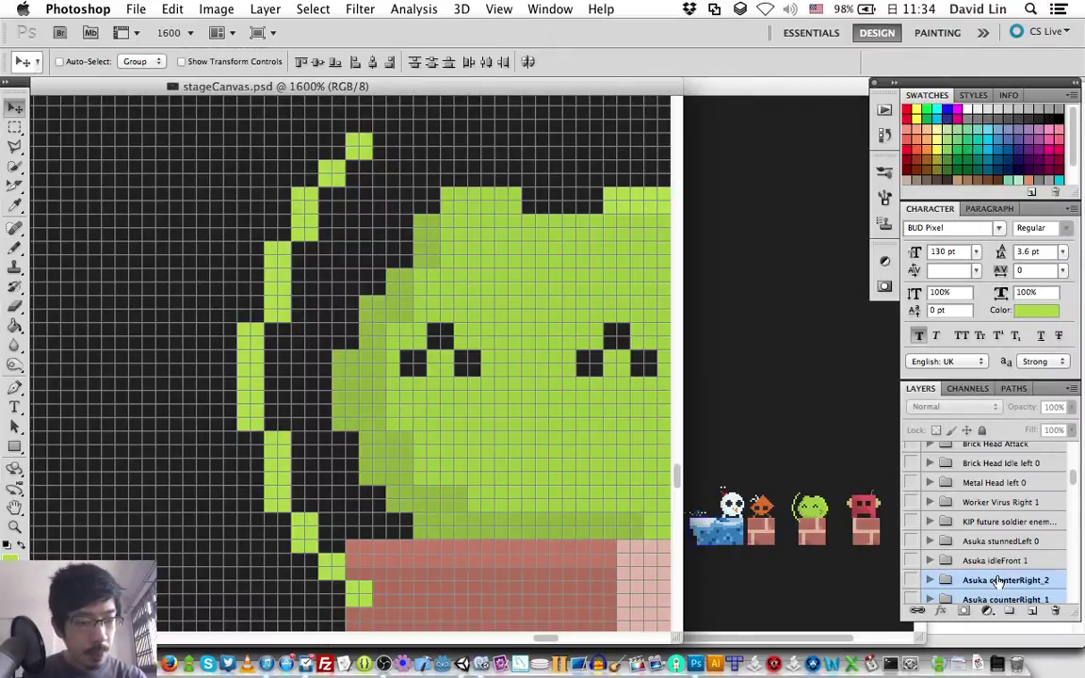
{"action": "scroll", "coordinate": [998, 582], "scroll_direction": "down", "scroll_amount": 1}
{"action": "left_click", "coordinate": [998, 583], "text": "shift"}
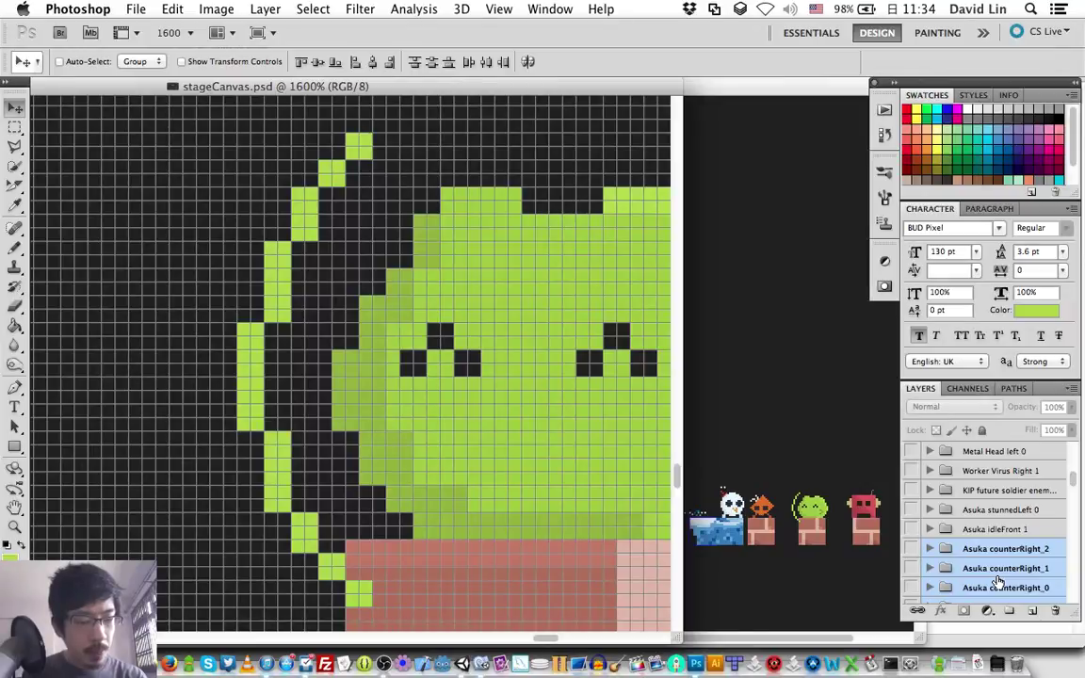
{"action": "scroll", "coordinate": [998, 582], "scroll_direction": "down", "scroll_amount": 3}
{"action": "left_click", "coordinate": [999, 582], "text": "shift"}
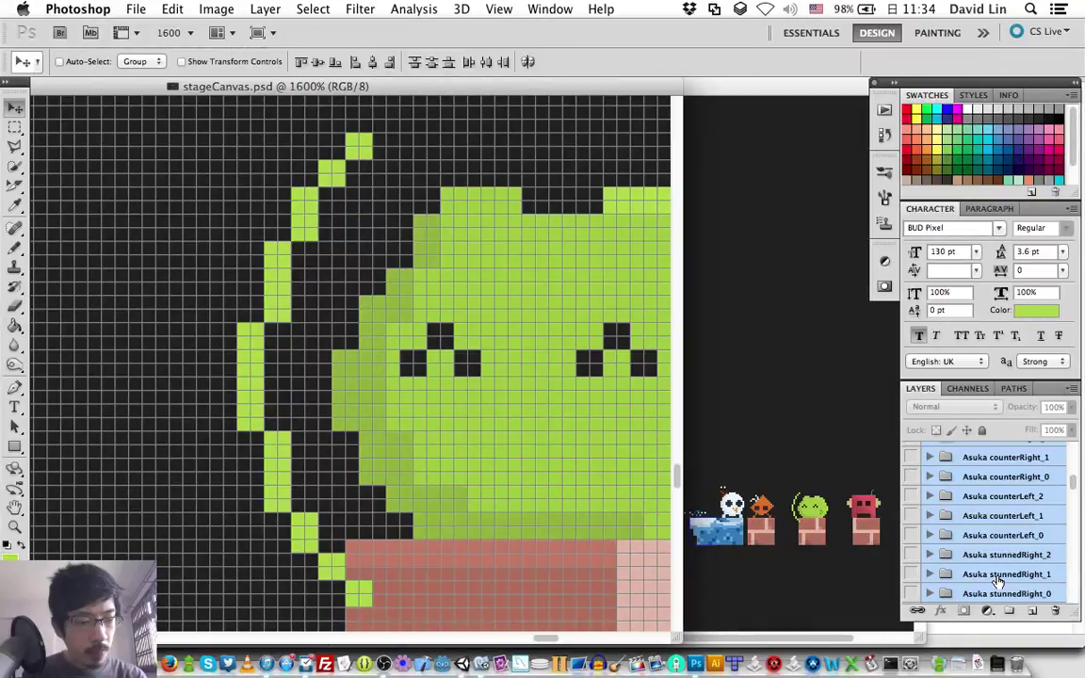
Step: Delete the selected Asuka animation groups and save stageCanvas.psd
{"action": "key", "text": "super+g"}
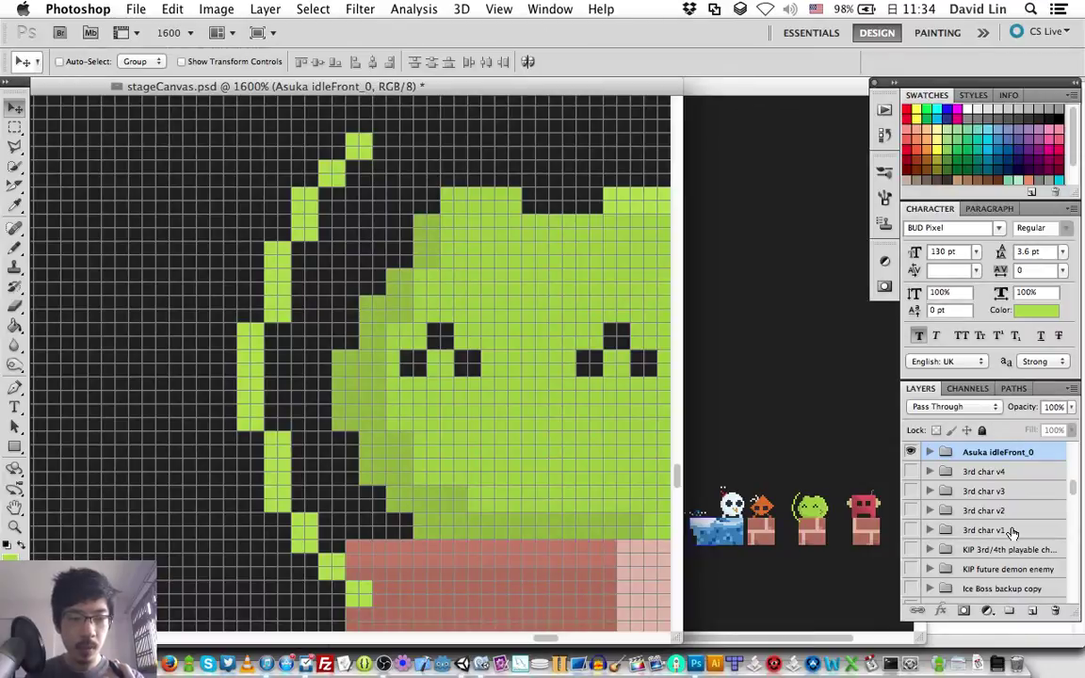
{"action": "scroll", "coordinate": [1013, 533], "scroll_direction": "down", "scroll_amount": 4}
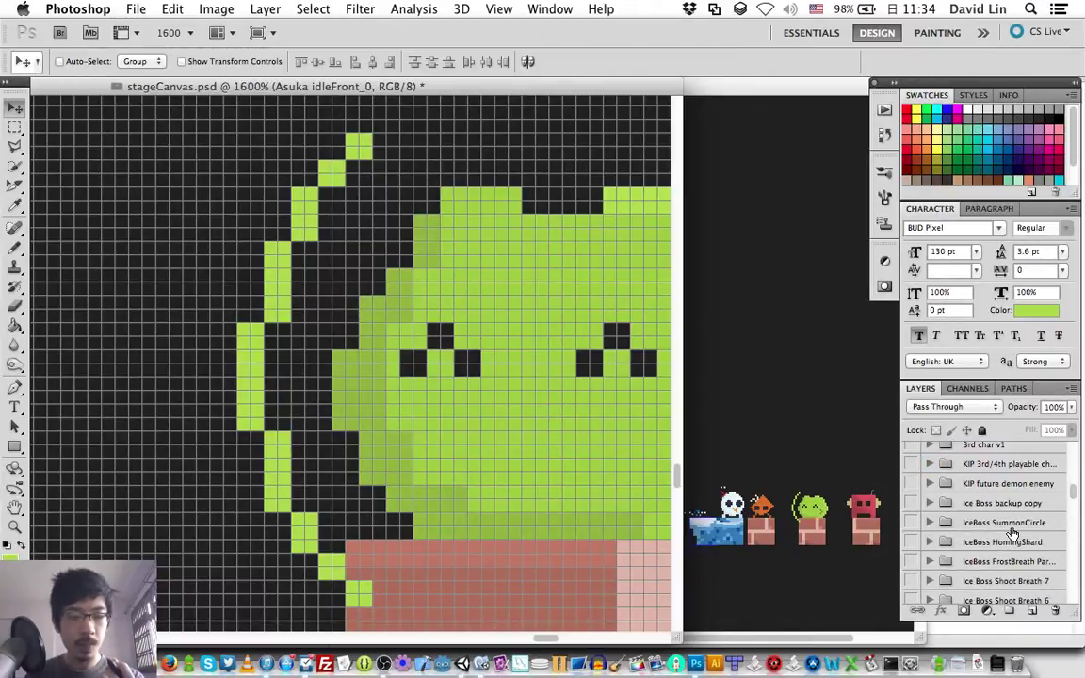
{"action": "key", "text": "super+s"}
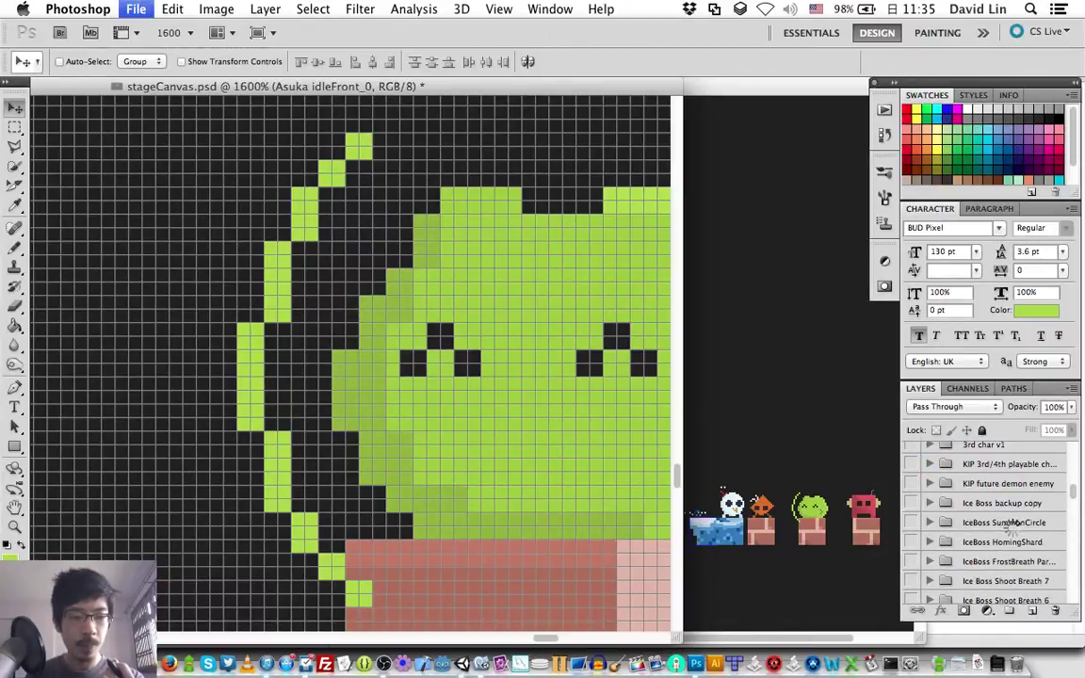
Step: Scroll down the Layers panel and make the bigger layer active
{"action": "scroll", "coordinate": [1013, 524], "scroll_direction": "down", "scroll_amount": 2}
{"action": "scroll", "coordinate": [1013, 527], "scroll_direction": "down", "scroll_amount": 3}
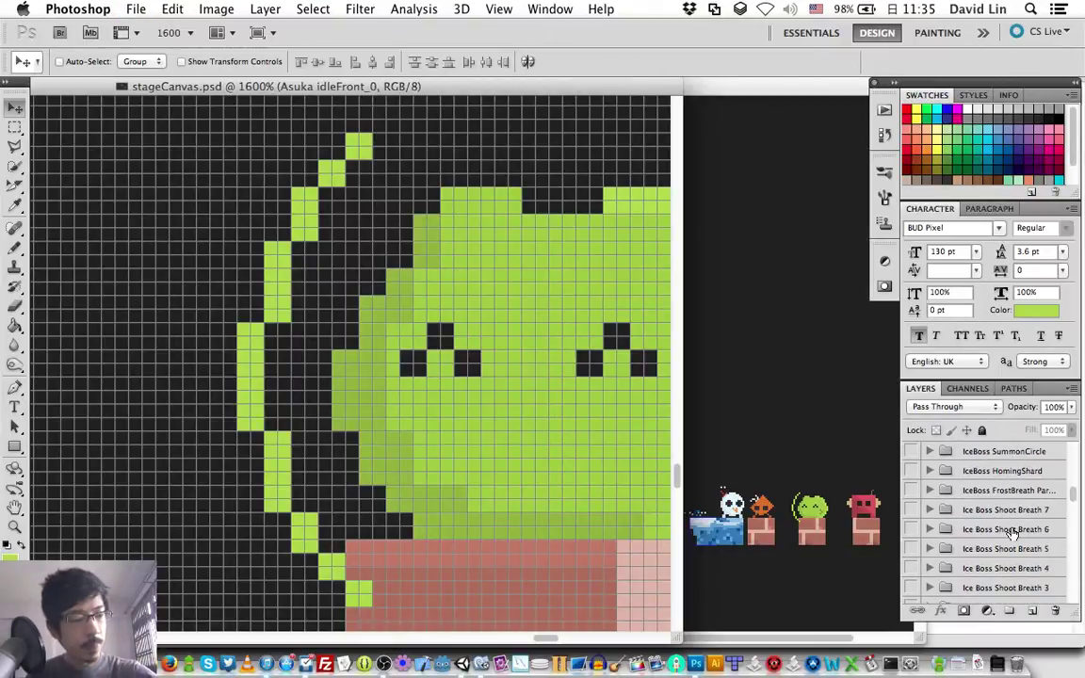
{"action": "scroll", "coordinate": [1013, 530], "scroll_direction": "down", "scroll_amount": 3}
{"action": "scroll", "coordinate": [1012, 533], "scroll_direction": "down", "scroll_amount": 3}
{"action": "scroll", "coordinate": [1013, 534], "scroll_direction": "down", "scroll_amount": 3}
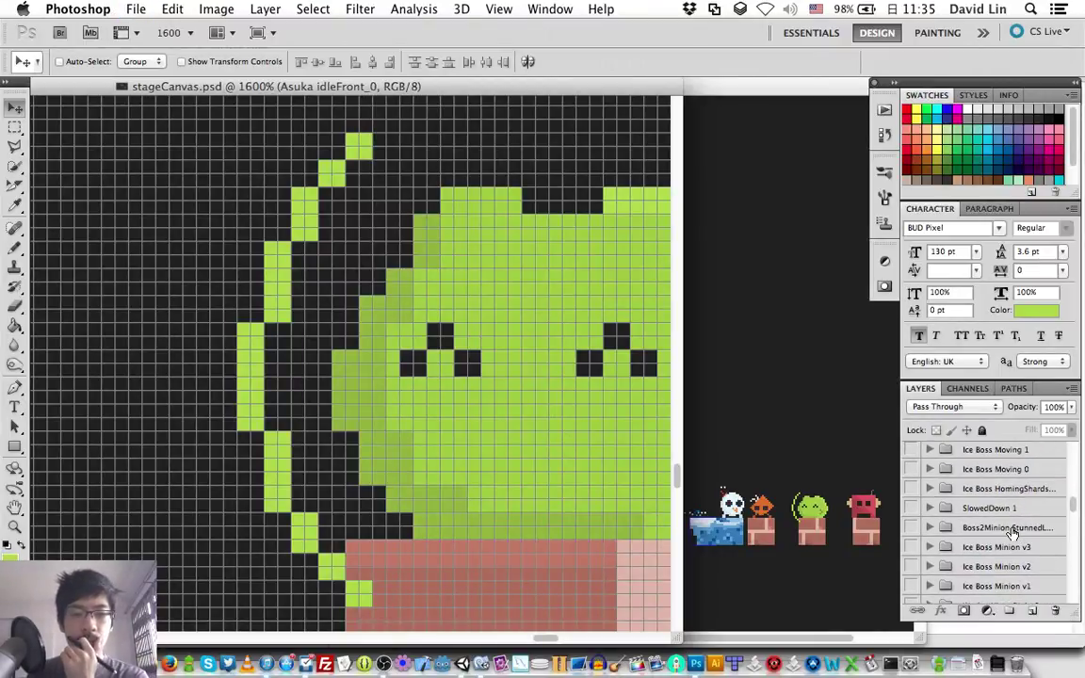
{"action": "scroll", "coordinate": [1013, 533], "scroll_direction": "down", "scroll_amount": 2}
{"action": "scroll", "coordinate": [1013, 532], "scroll_direction": "down", "scroll_amount": 2}
{"action": "scroll", "coordinate": [1013, 532], "scroll_direction": "down", "scroll_amount": 2}
{"action": "scroll", "coordinate": [1013, 533], "scroll_direction": "down", "scroll_amount": 2}
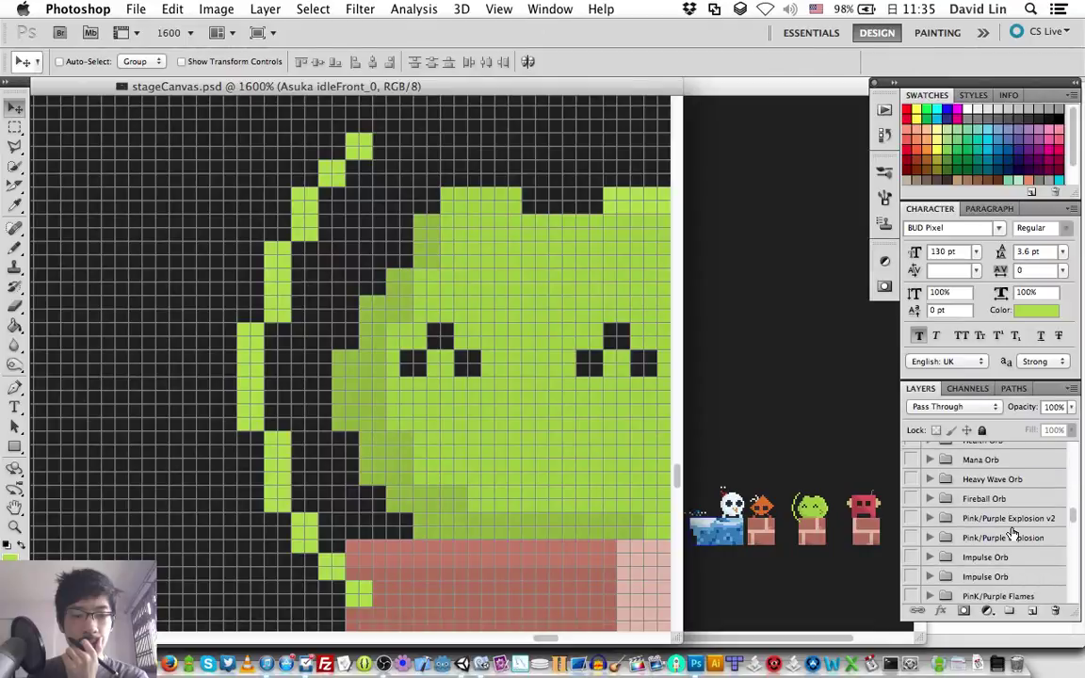
{"action": "scroll", "coordinate": [1013, 533], "scroll_direction": "down", "scroll_amount": 2}
{"action": "scroll", "coordinate": [1018, 523], "scroll_direction": "down", "scroll_amount": 2}
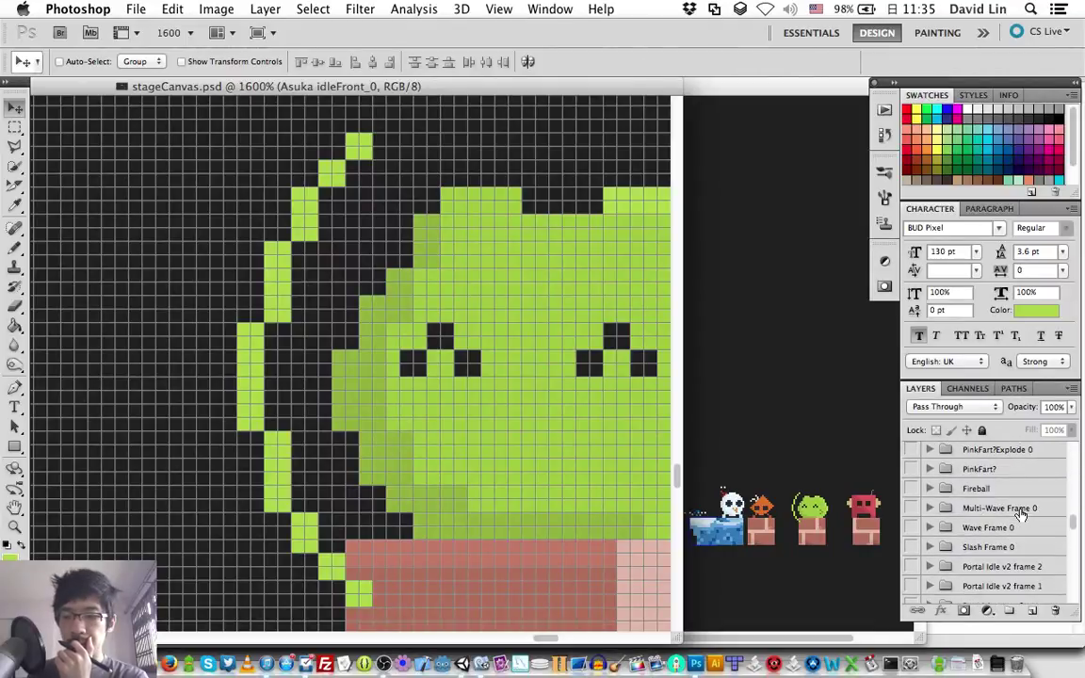
{"action": "scroll", "coordinate": [1021, 513], "scroll_direction": "down", "scroll_amount": 3}
{"action": "scroll", "coordinate": [1020, 513], "scroll_direction": "down", "scroll_amount": 1}
{"action": "scroll", "coordinate": [1021, 513], "scroll_direction": "down", "scroll_amount": 3}
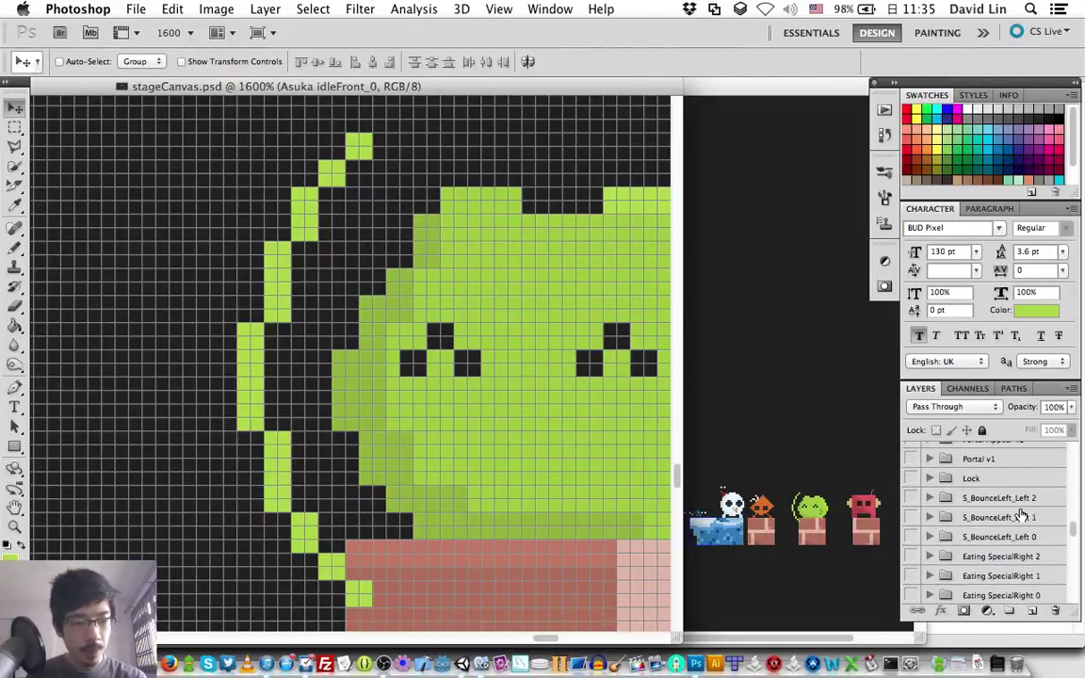
{"action": "scroll", "coordinate": [1020, 515], "scroll_direction": "down", "scroll_amount": 1}
{"action": "scroll", "coordinate": [1021, 515], "scroll_direction": "down", "scroll_amount": 5}
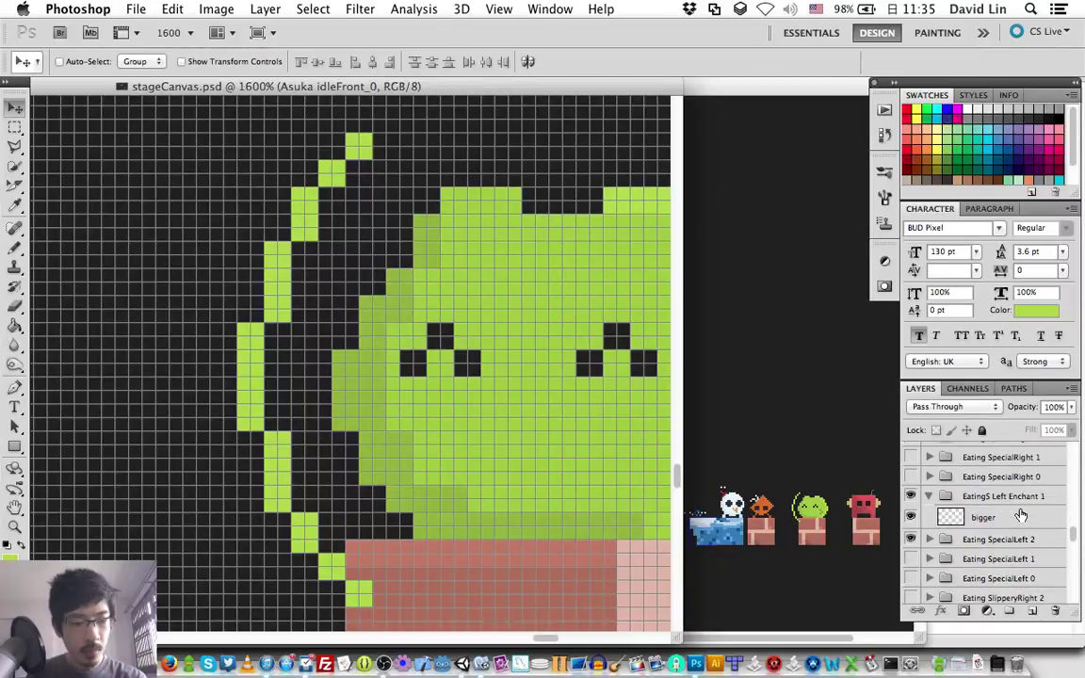
{"action": "left_click", "coordinate": [987, 521]}
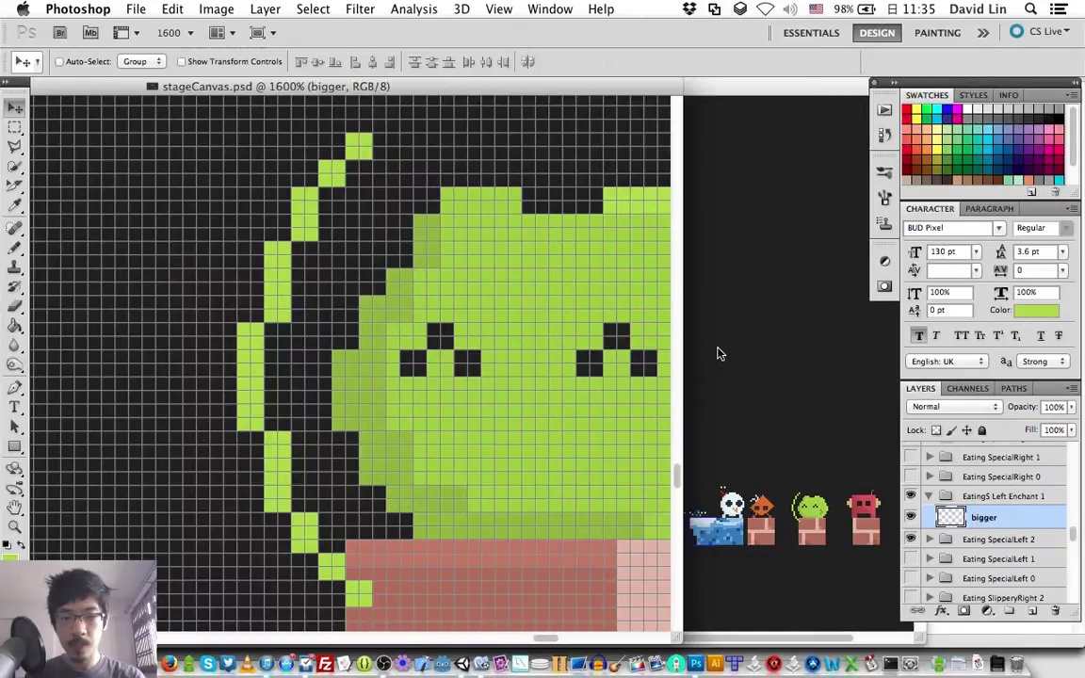
Step: Nudge the green arc left and add a new empty layer named 'smaller' above bigger
{"action": "key", "text": "Left"}
{"action": "key", "text": "Left"}
{"action": "key", "text": "Left"}
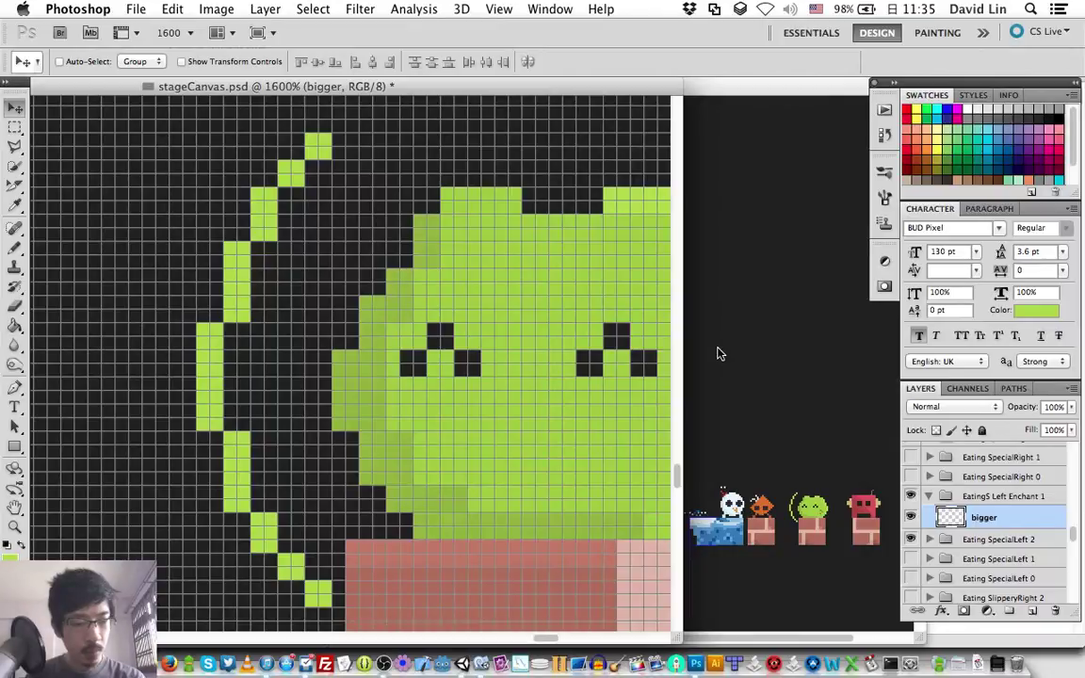
{"action": "key", "text": "ctrl+shift+n"}
{"action": "type", "text": "smalle"}
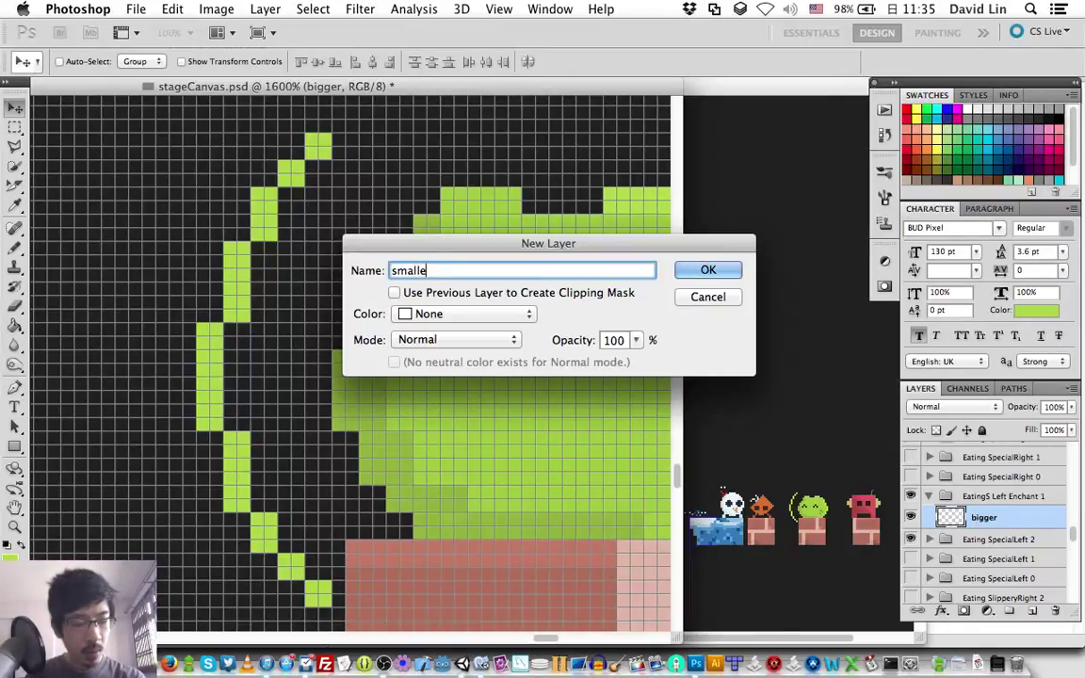
{"action": "type", "text": "r"}
{"action": "key", "text": "Return"}
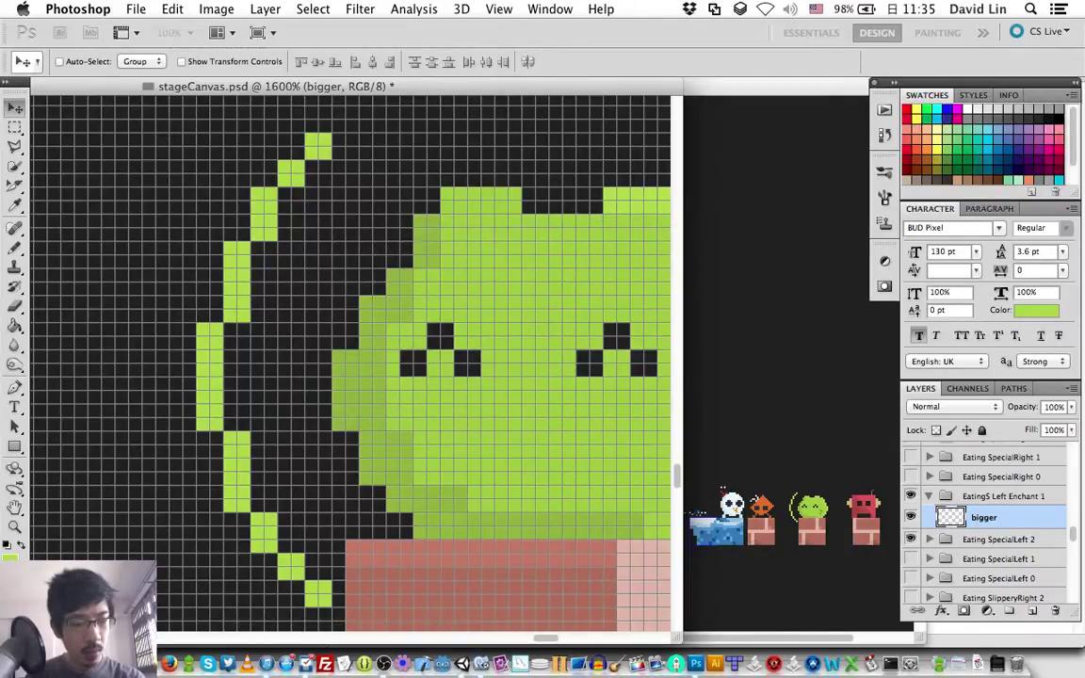
{"action": "key", "text": "b"}
{"action": "type", "text": "smaller"}
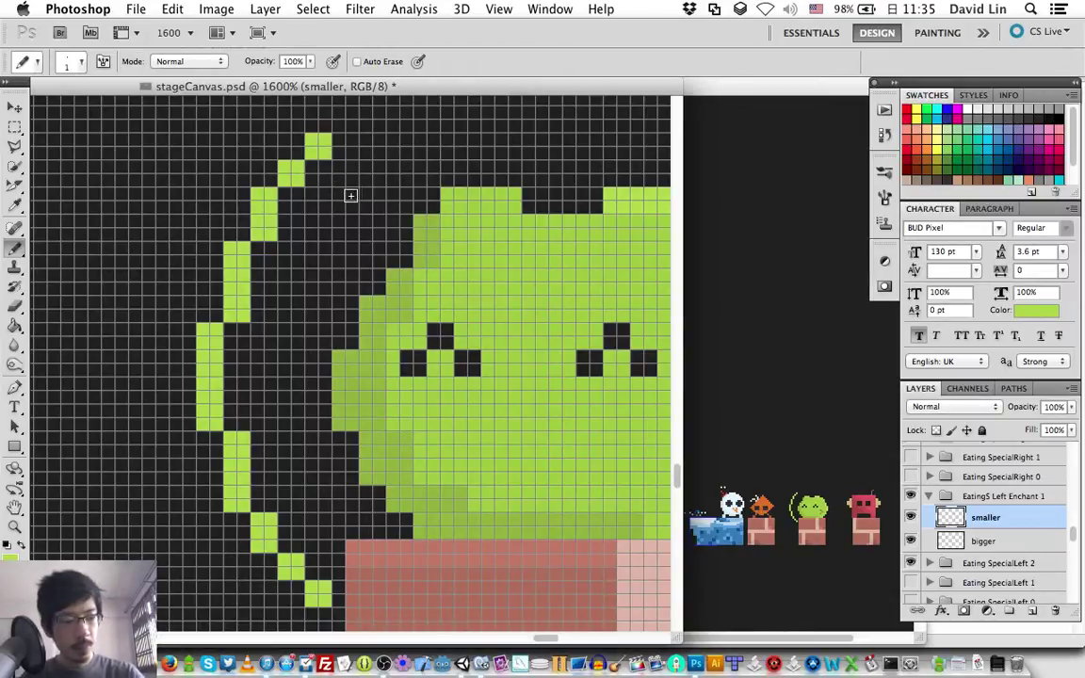
Step: On the smaller layer, pencil an inner green pixel arc curving down inside the outer arc
{"action": "left_click", "coordinate": [346, 197]}
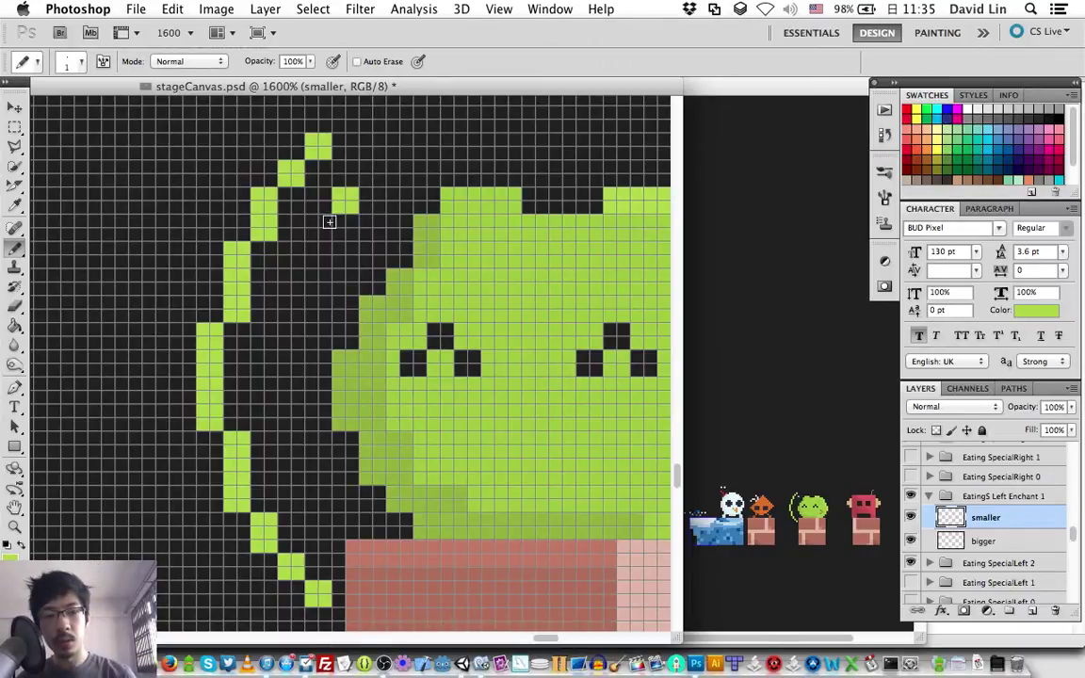
{"action": "left_click_drag", "start_coordinate": [328, 221], "coordinate": [292, 281]}
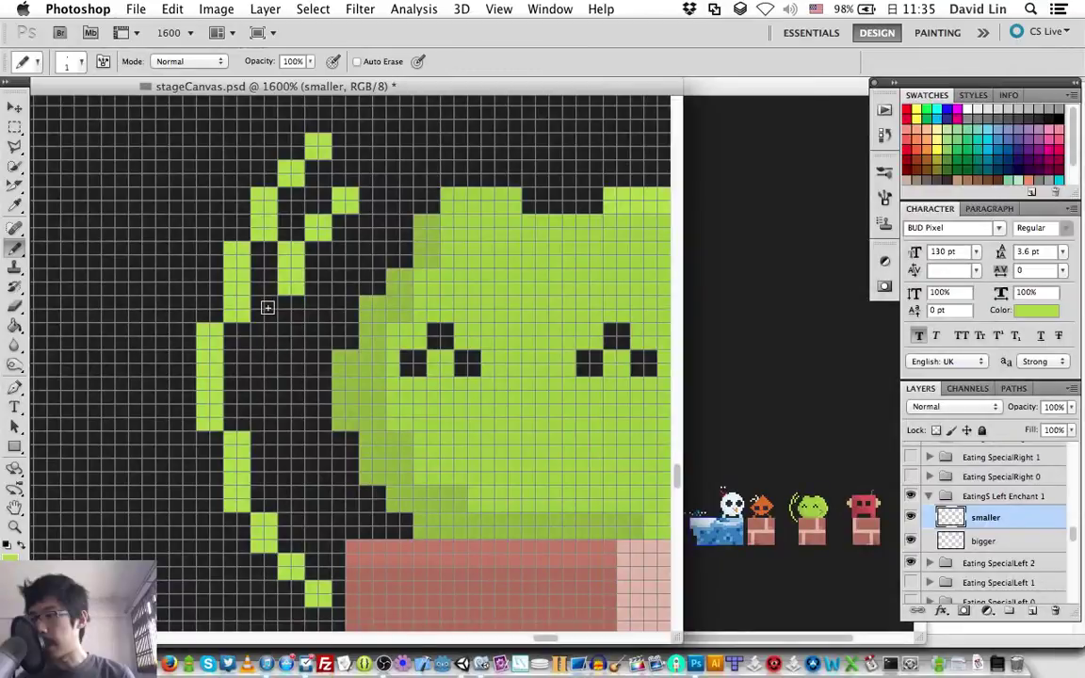
{"action": "left_click_drag", "start_coordinate": [267, 307], "coordinate": [267, 369]}
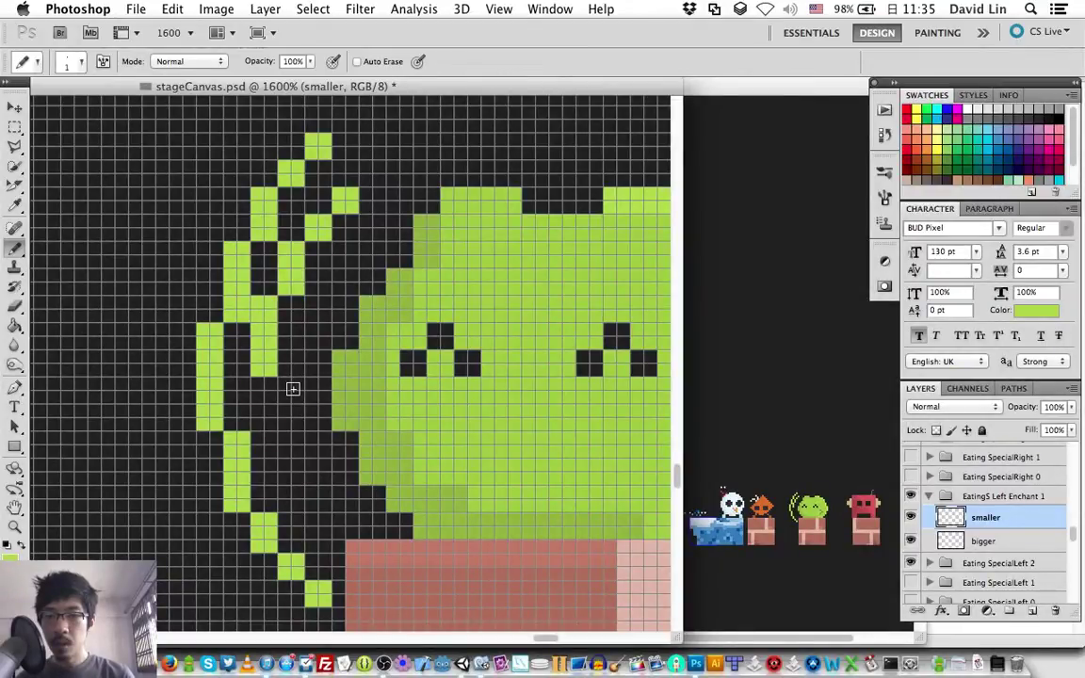
{"action": "left_click", "coordinate": [293, 388]}
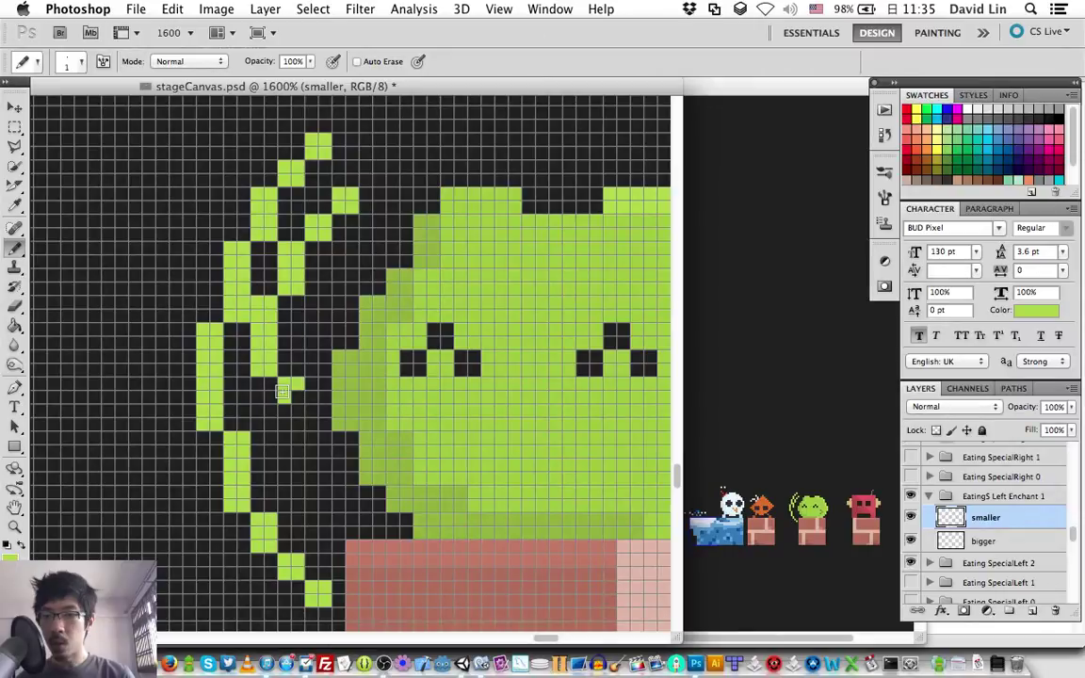
{"action": "left_click_drag", "start_coordinate": [282, 391], "coordinate": [340, 475]}
{"action": "key", "text": "v"}
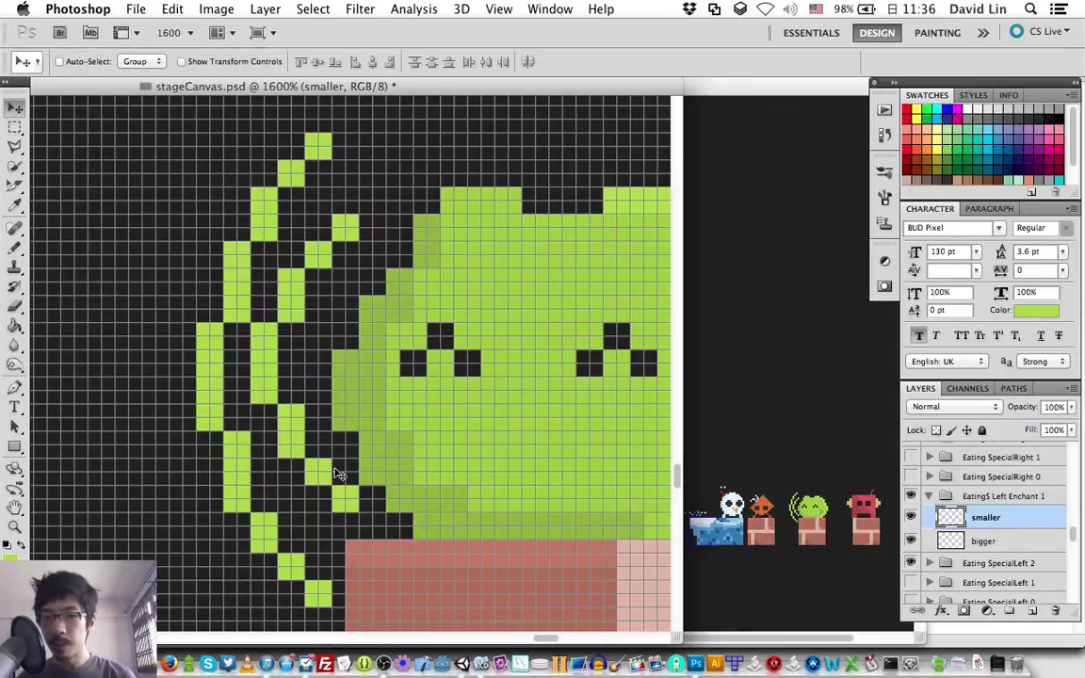
Step: Nudge smaller down 2 pixels, bigger down 1 and left 2, then both up 1 pixel
{"action": "key", "text": "Down"}
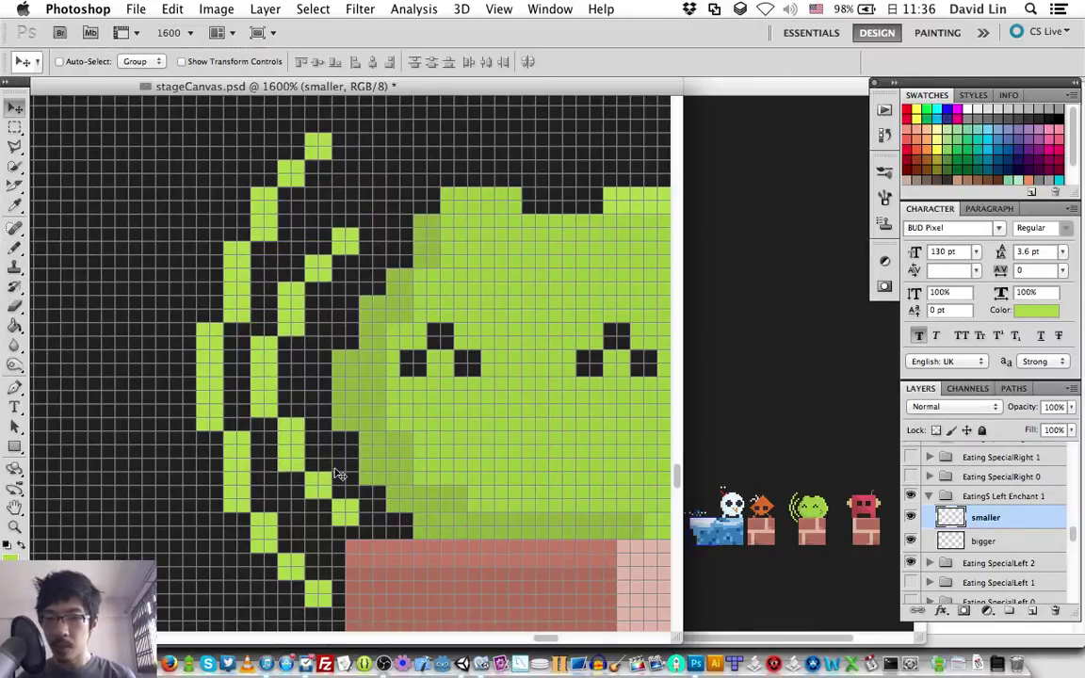
{"action": "key", "text": "Down"}
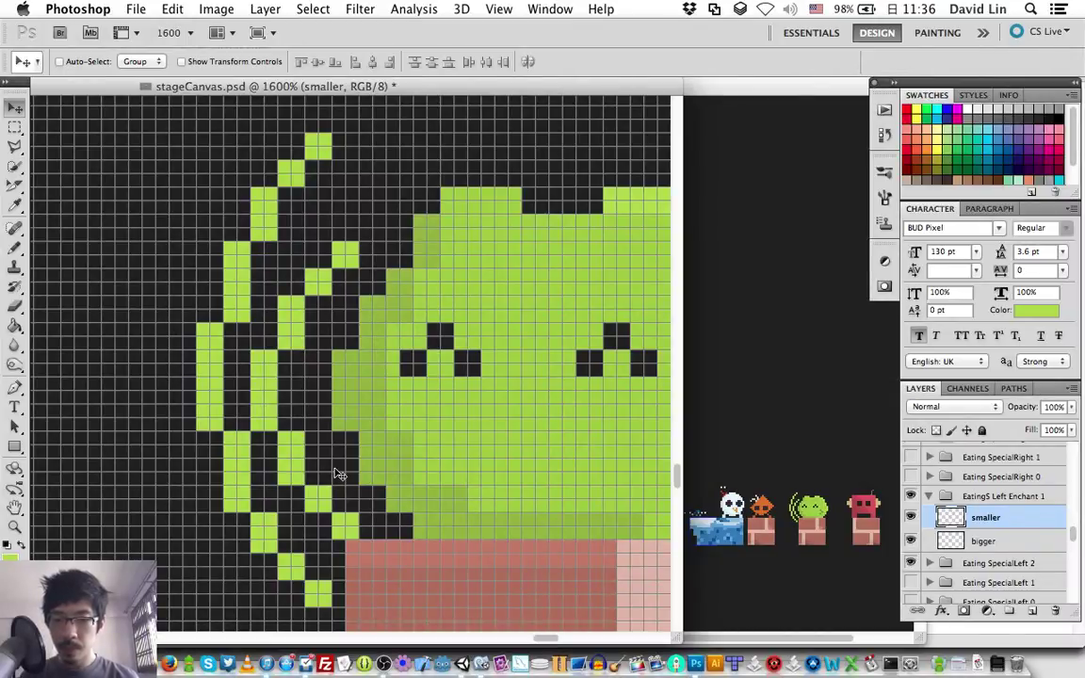
{"action": "left_click", "coordinate": [971, 541]}
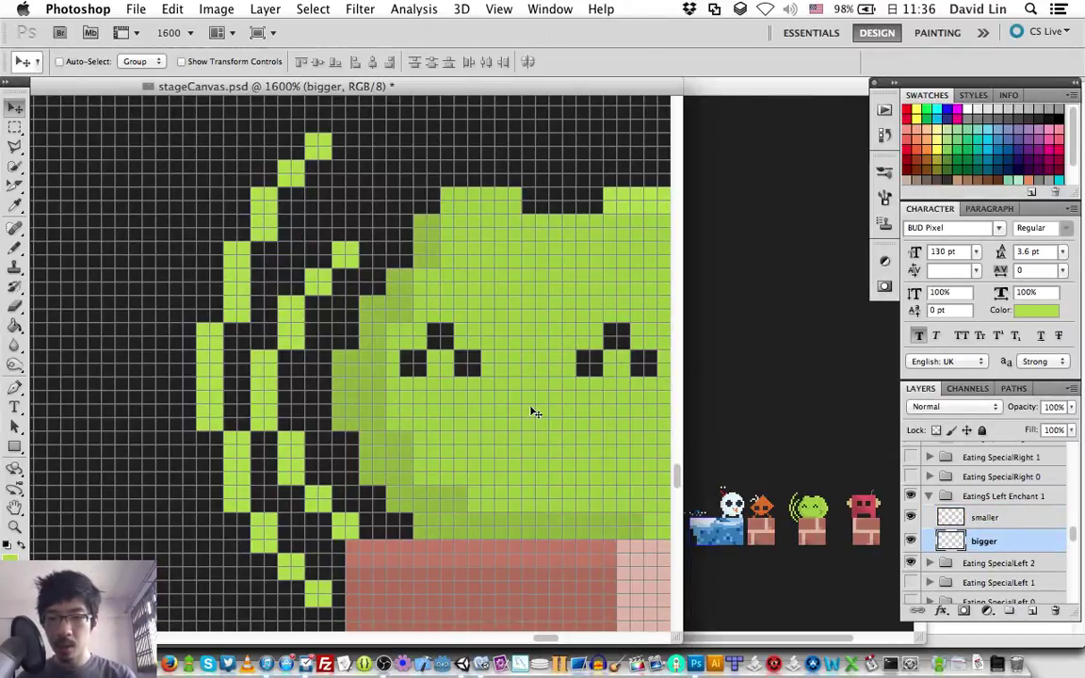
{"action": "key", "text": "Down"}
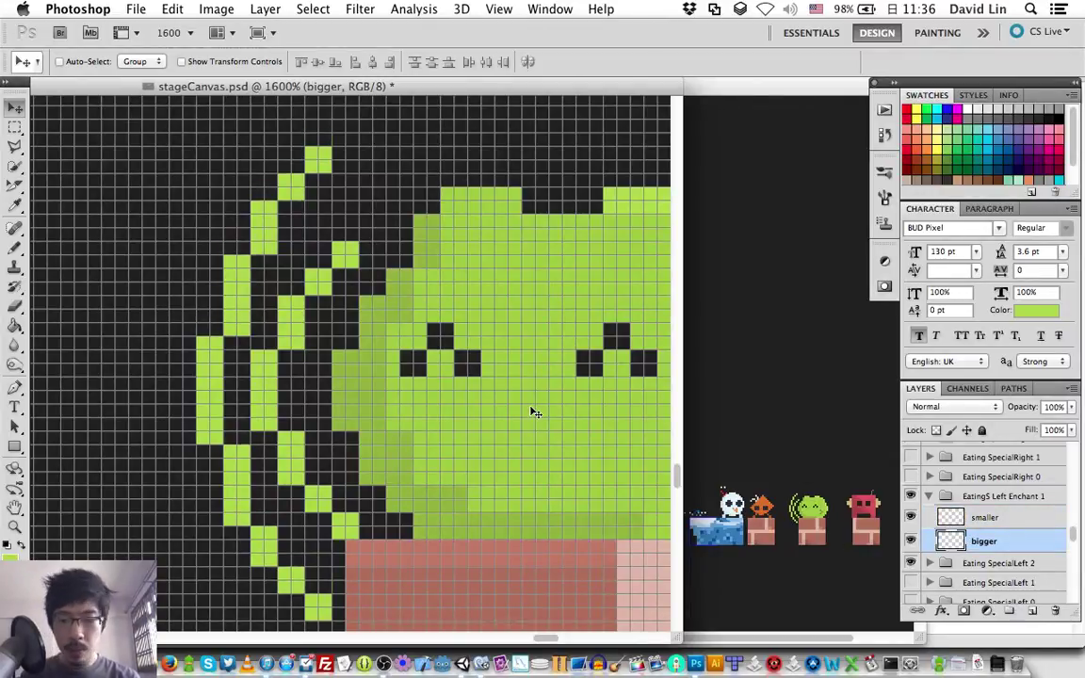
{"action": "key", "text": "Left"}
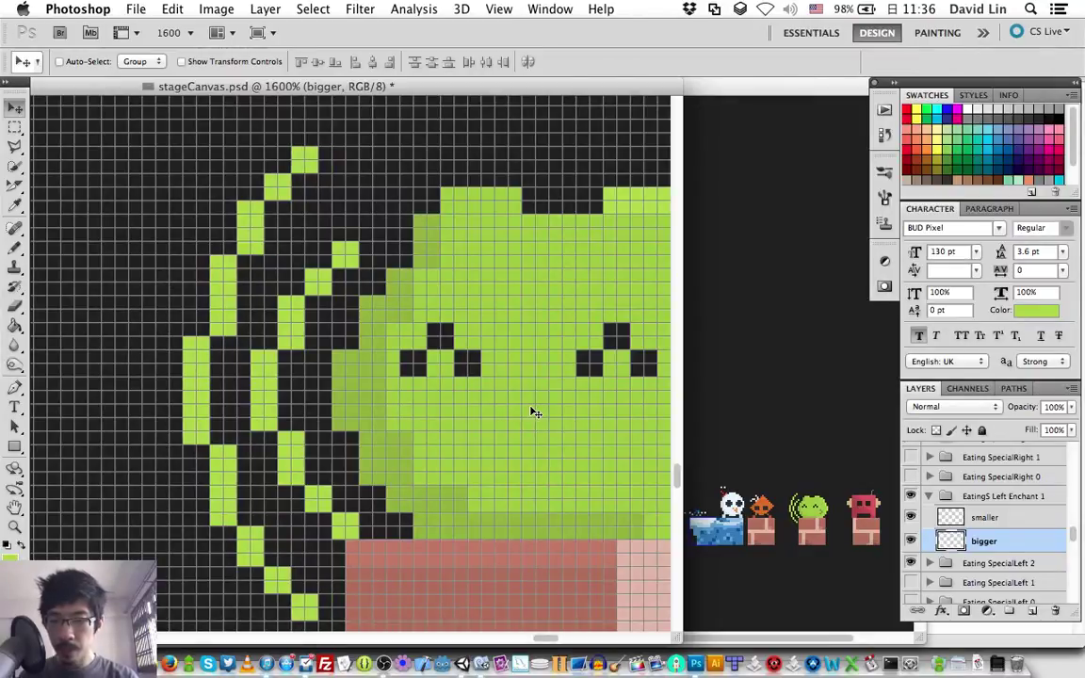
{"action": "key", "text": "Left"}
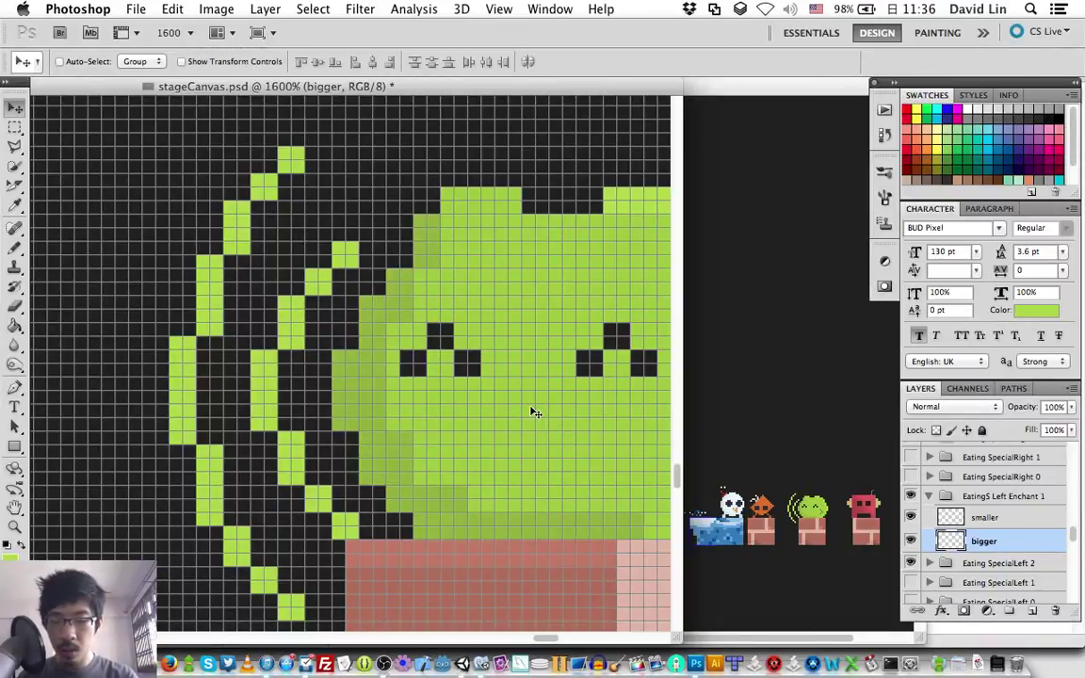
{"action": "left_click", "coordinate": [985, 517], "text": "shift"}
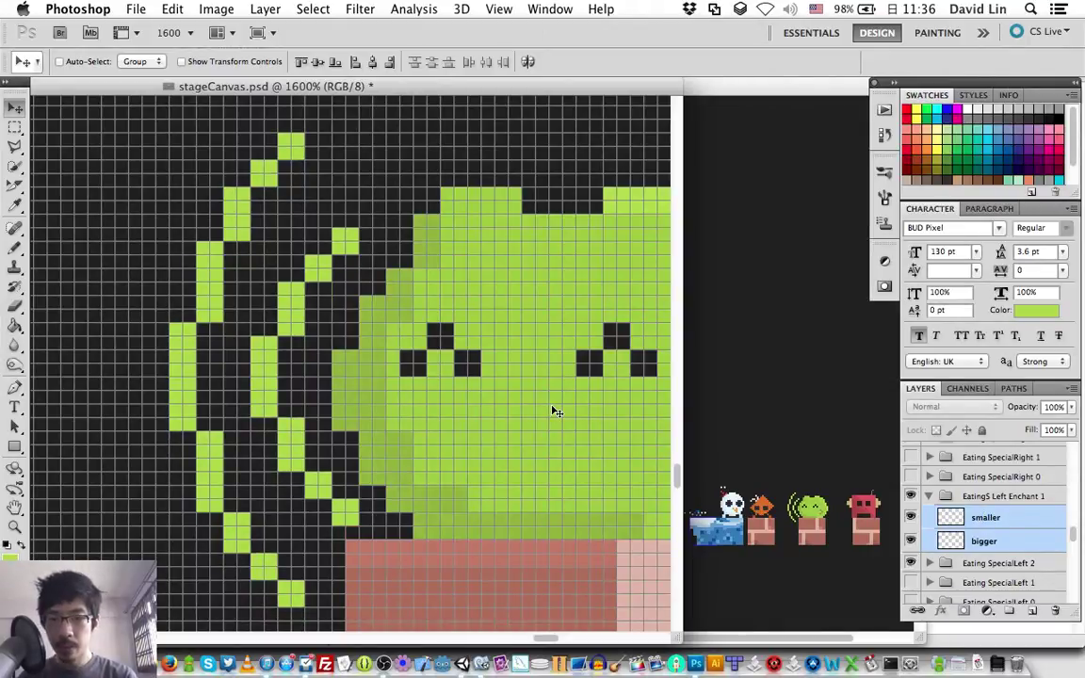
{"action": "key", "text": "Up"}
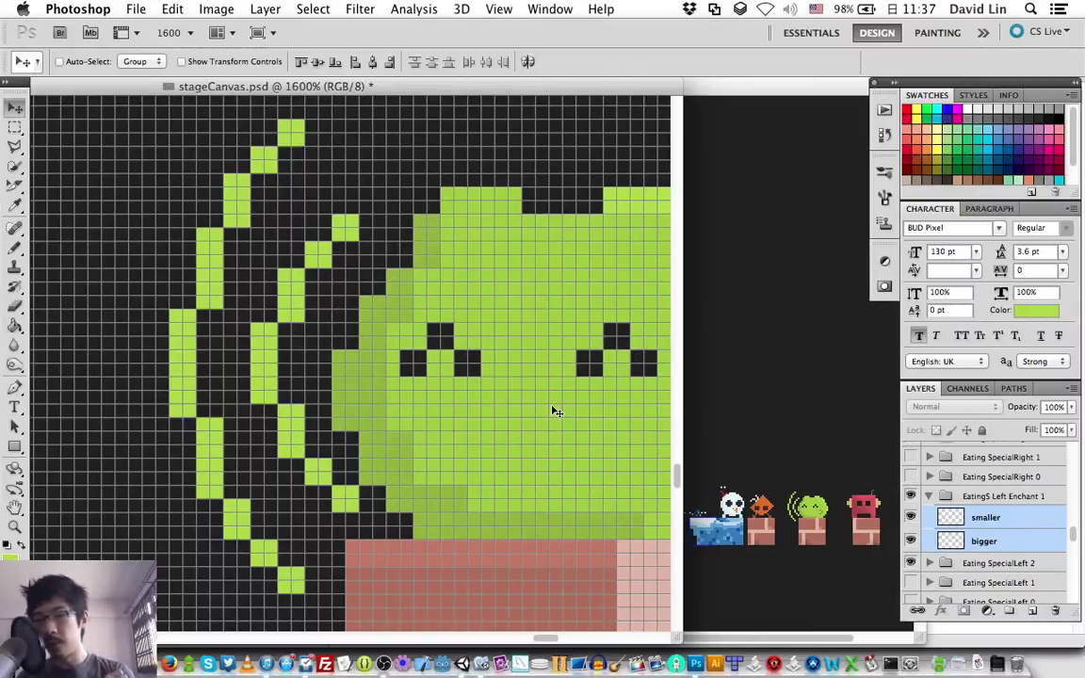
Step: Duplicate the smaller and bigger arc layers
{"action": "right_click", "coordinate": [986, 521]}
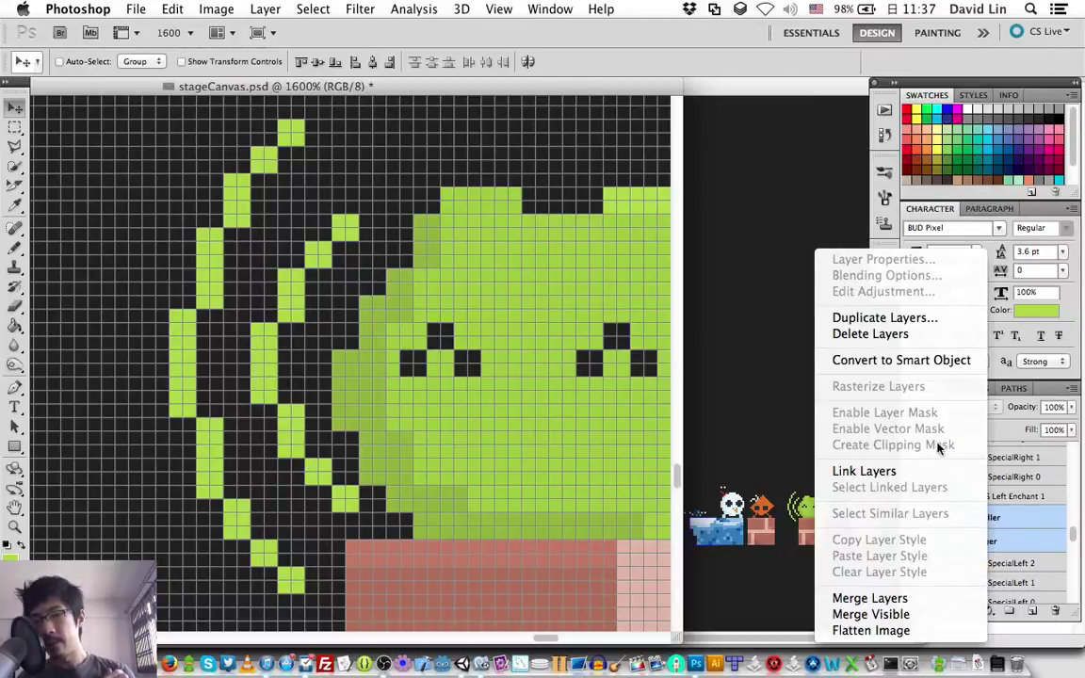
{"action": "left_click", "coordinate": [884, 320]}
{"action": "key", "text": "Escape"}
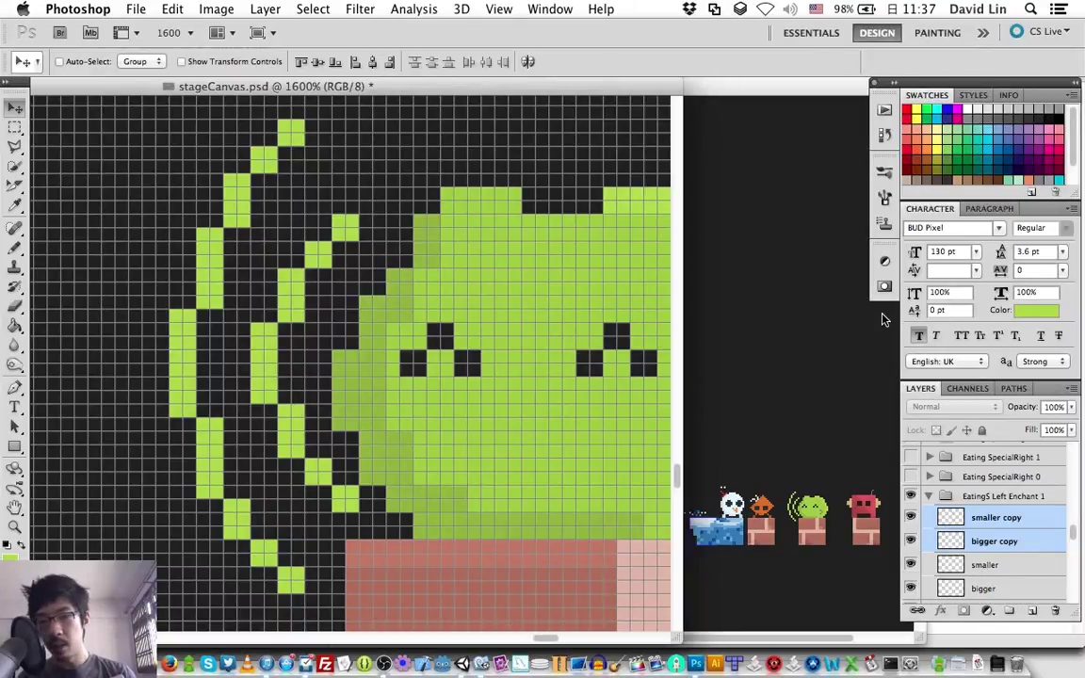
Step: Flip the copied arcs horizontally and nudge them right onto the blob's right side
{"action": "key", "text": "ctrl+t"}
{"action": "right_click", "coordinate": [278, 271]}
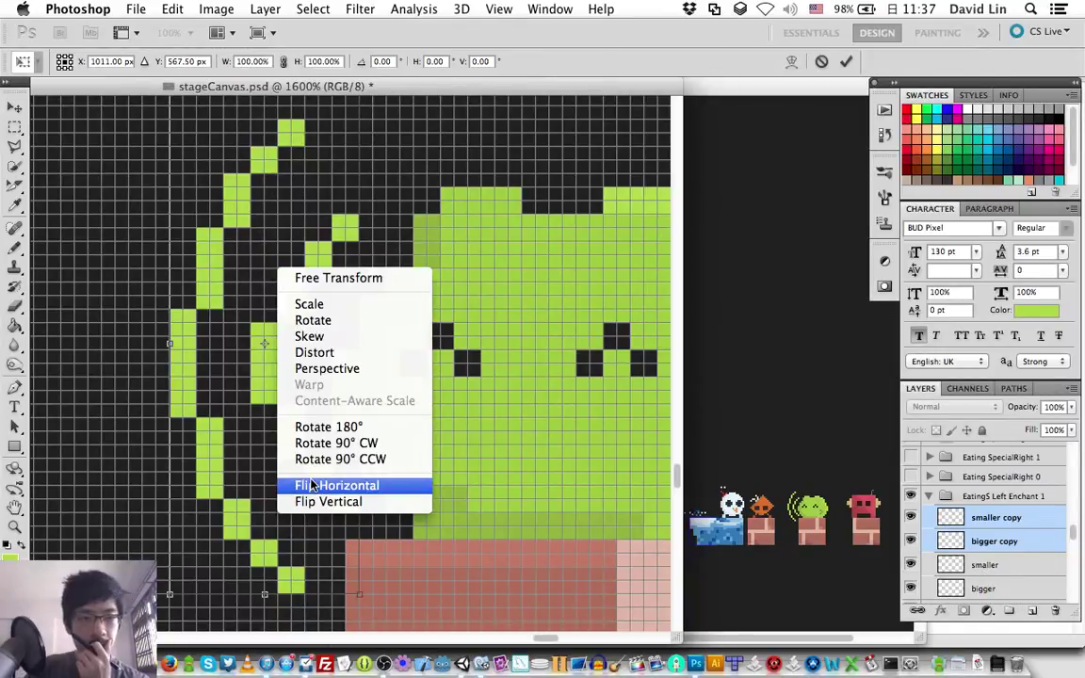
{"action": "left_click", "coordinate": [312, 486]}
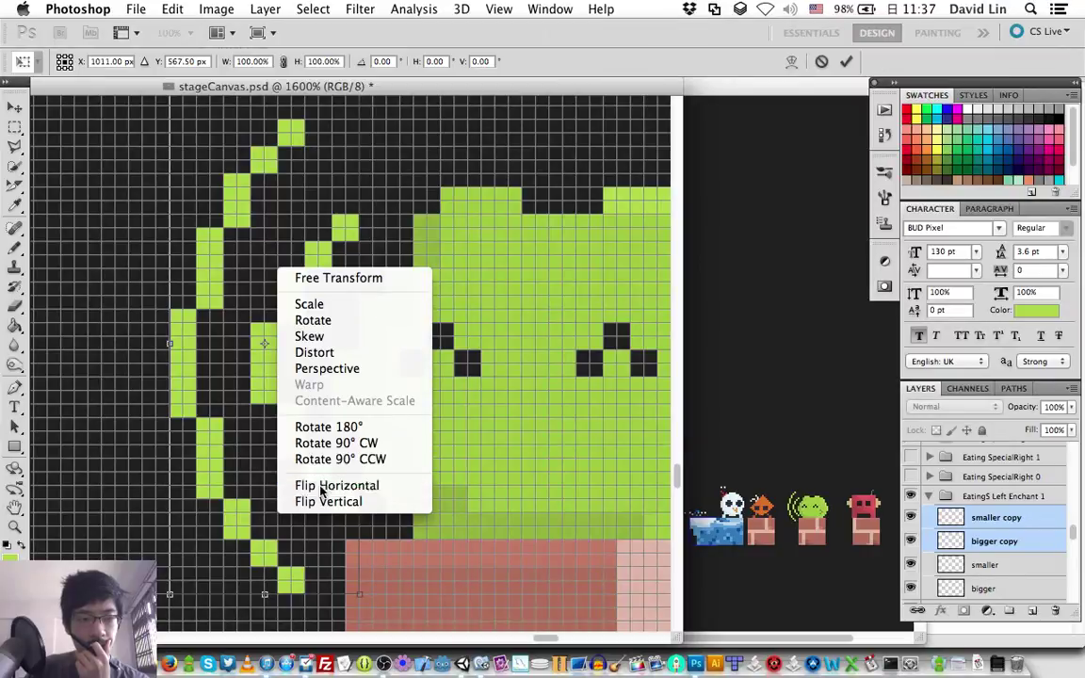
{"action": "key", "text": "Return"}
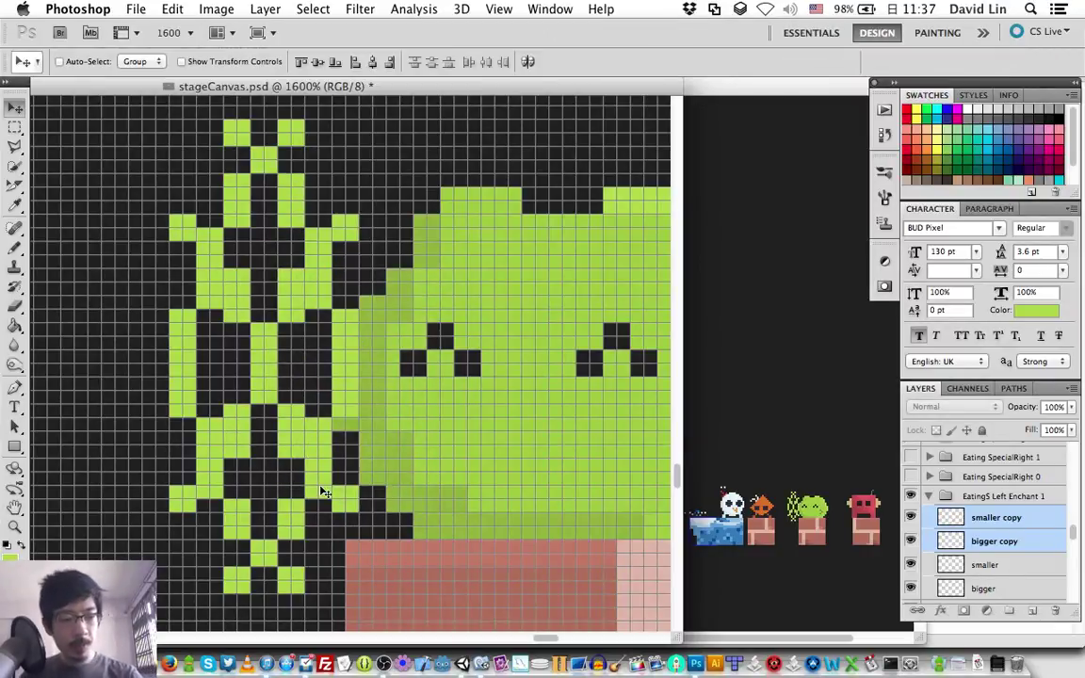
{"action": "key", "text": "Right"}
{"action": "key", "text": "Right"}
{"action": "key", "text": "Right"}
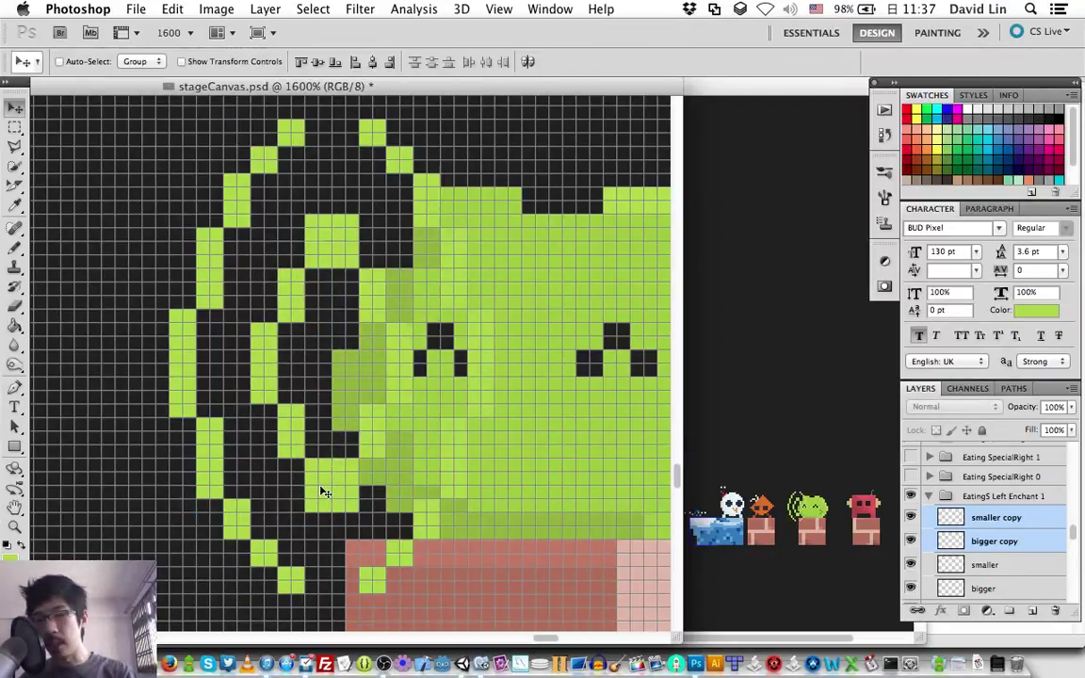
{"action": "key", "text": "Right"}
{"action": "key", "text": "Right"}
{"action": "key", "text": "Right"}
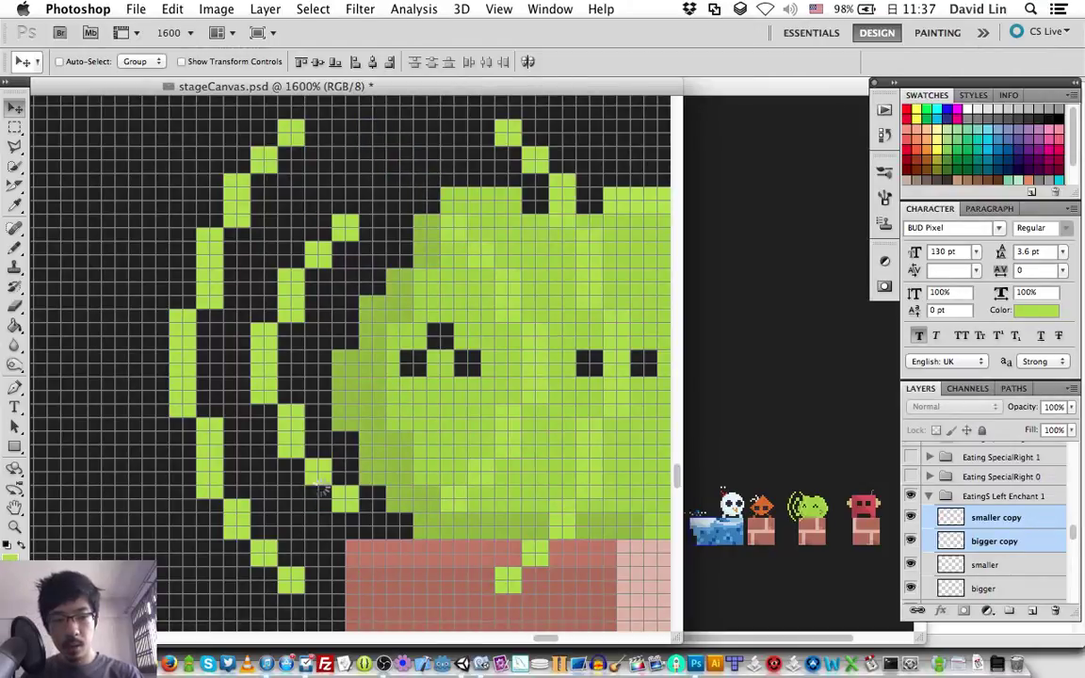
{"action": "key", "text": "Right"}
{"action": "key", "text": "Right"}
{"action": "key", "text": "Right"}
{"action": "key", "text": "Right"}
{"action": "key", "text": "Right"}
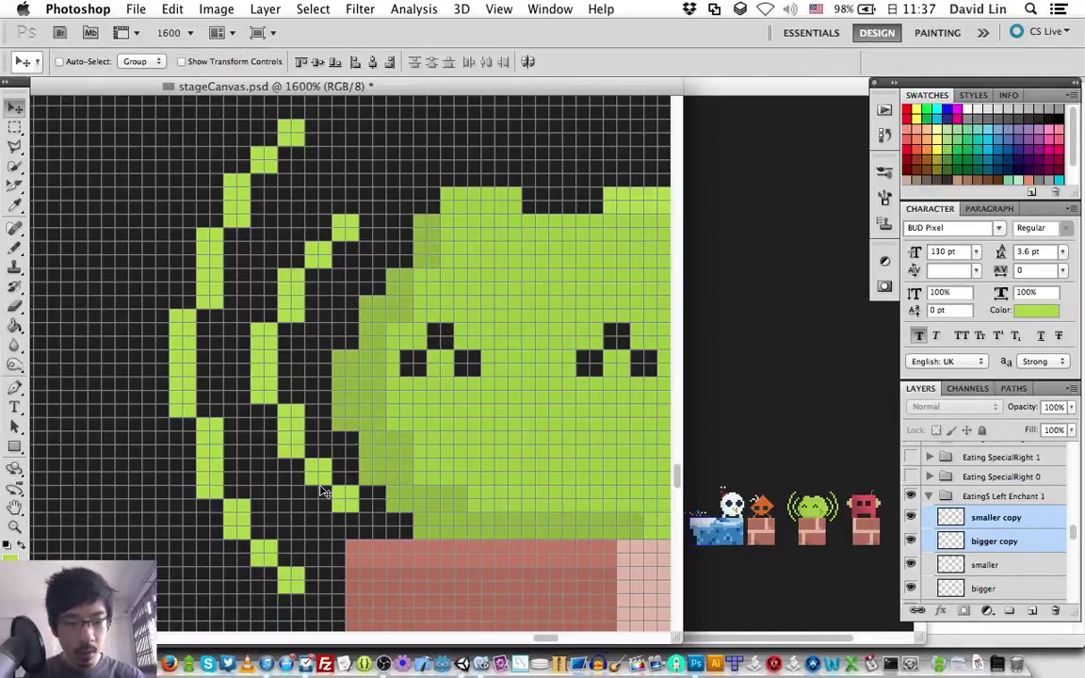
Step: Scroll right to check the mirrored arcs, save stageCanvas.psd, and switch to OBS
{"action": "scroll", "coordinate": [407, 461], "scroll_direction": "right", "scroll_amount": 2}
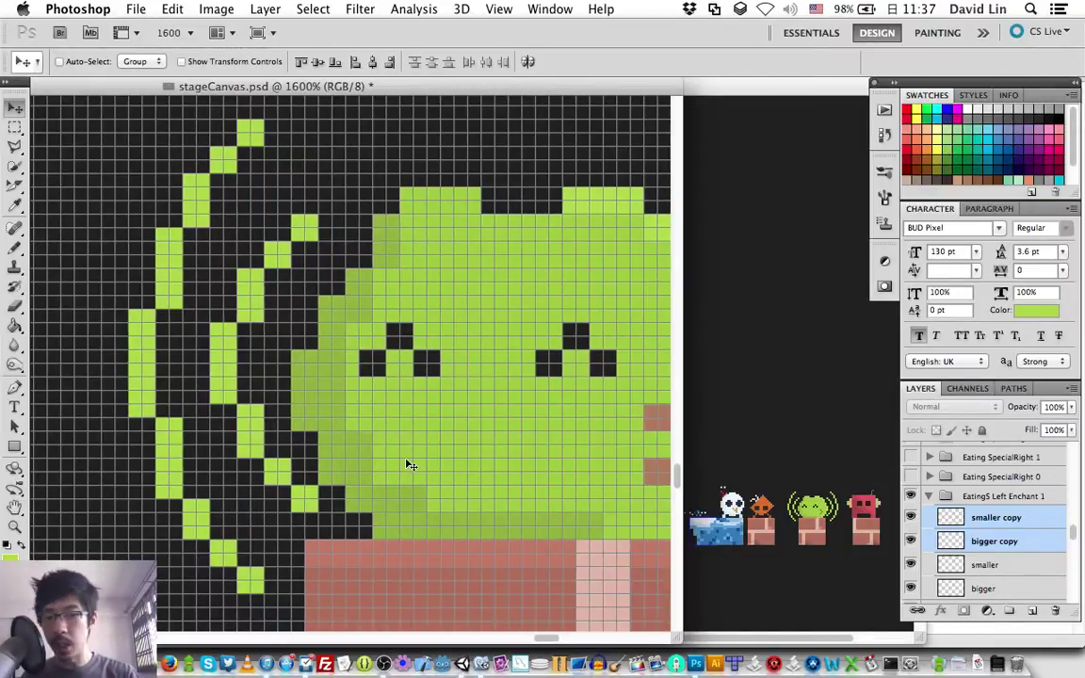
{"action": "scroll", "coordinate": [407, 461], "scroll_direction": "right", "scroll_amount": 2}
{"action": "scroll", "coordinate": [409, 462], "scroll_direction": "right", "scroll_amount": 2}
{"action": "scroll", "coordinate": [410, 463], "scroll_direction": "right", "scroll_amount": 1}
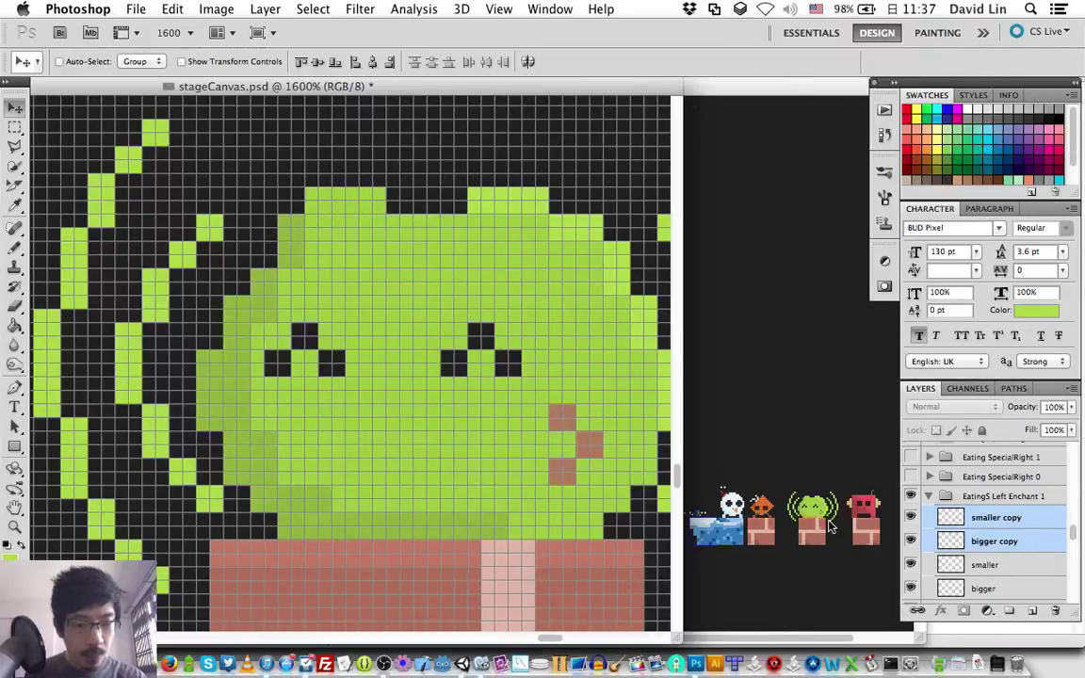
{"action": "key", "text": "super+alt+shift+s"}
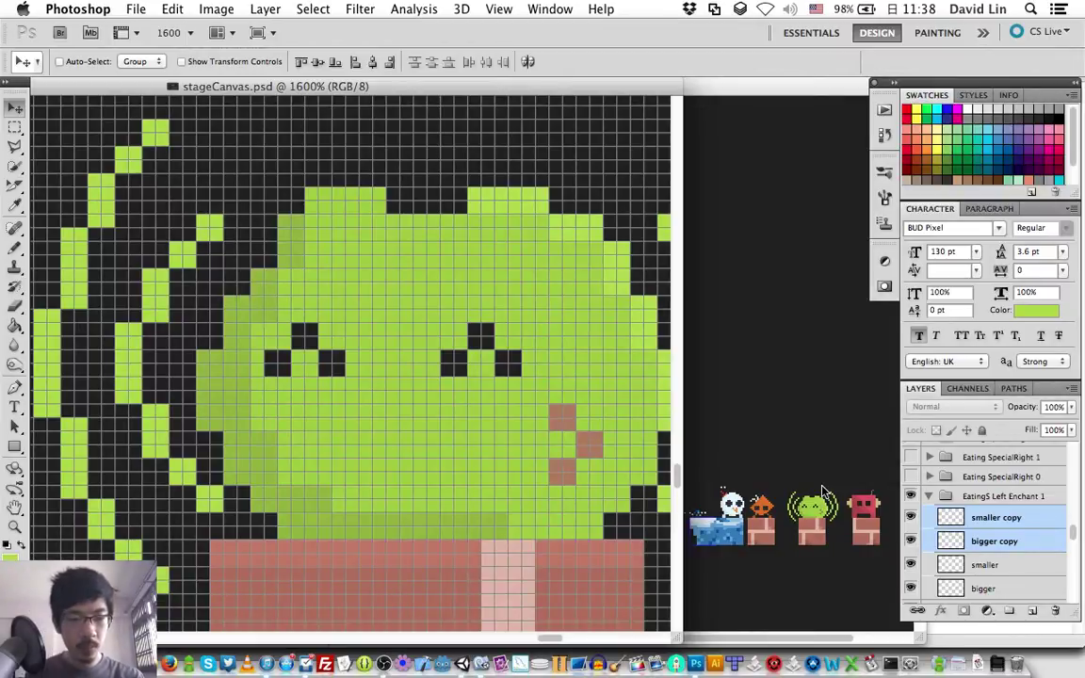
{"action": "key", "text": "super+Tab"}
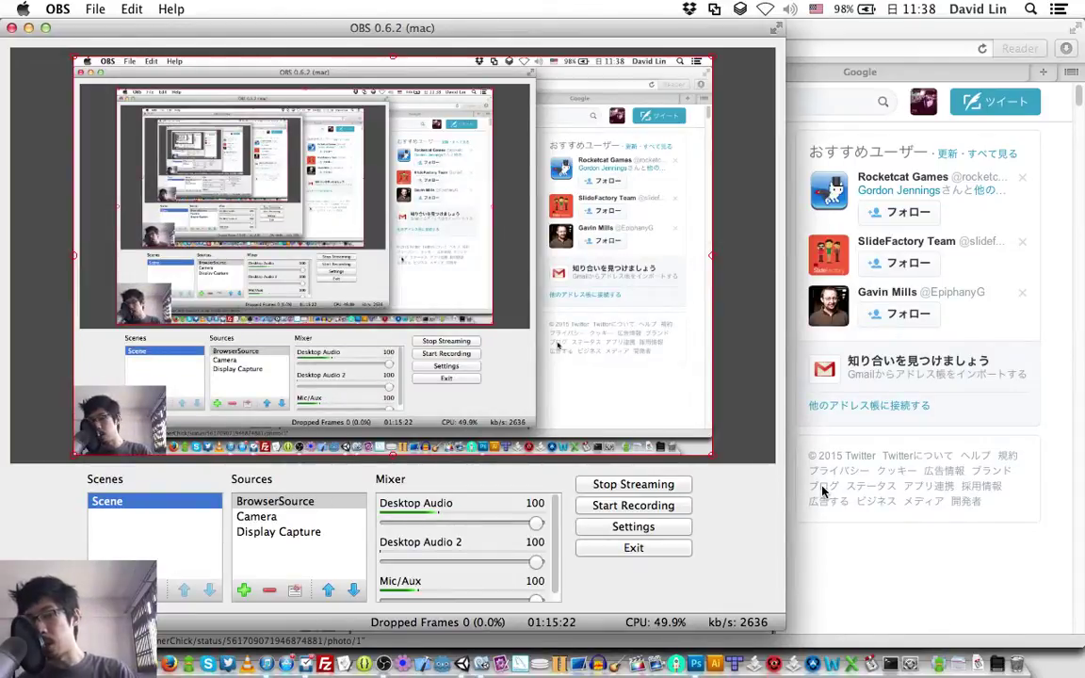
Step: Switch to Safari to look over the Twitter home feed
{"action": "key", "text": "super+Tab"}
{"action": "key", "text": "super+Tab"}
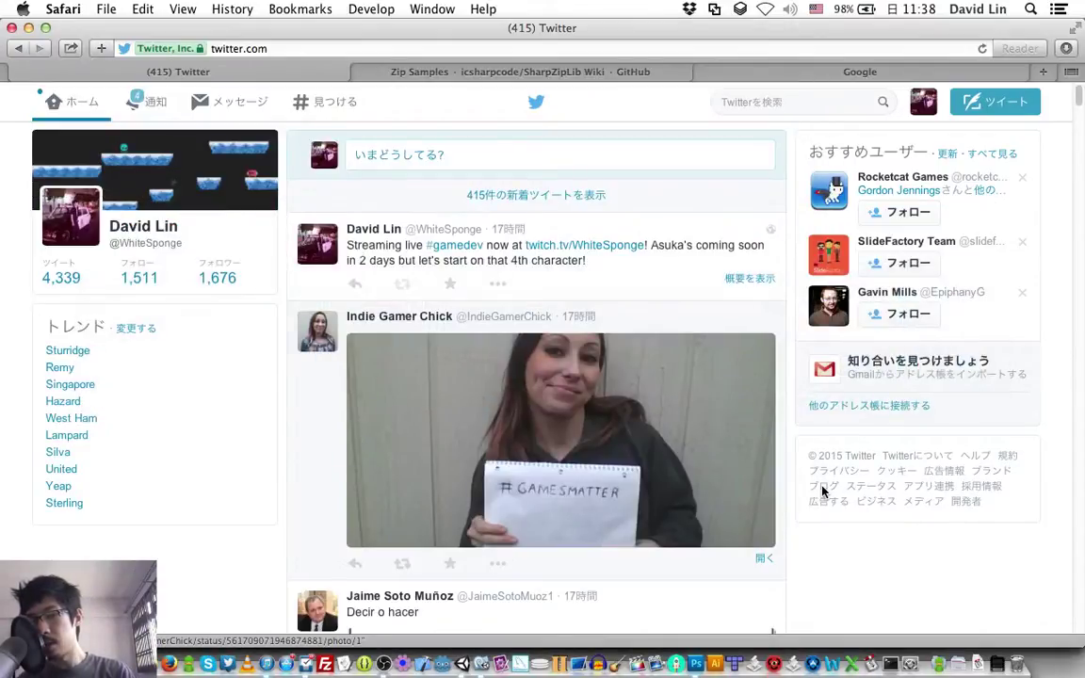
{"action": "key", "text": "super+Tab"}
{"action": "key", "text": "super+Tab"}
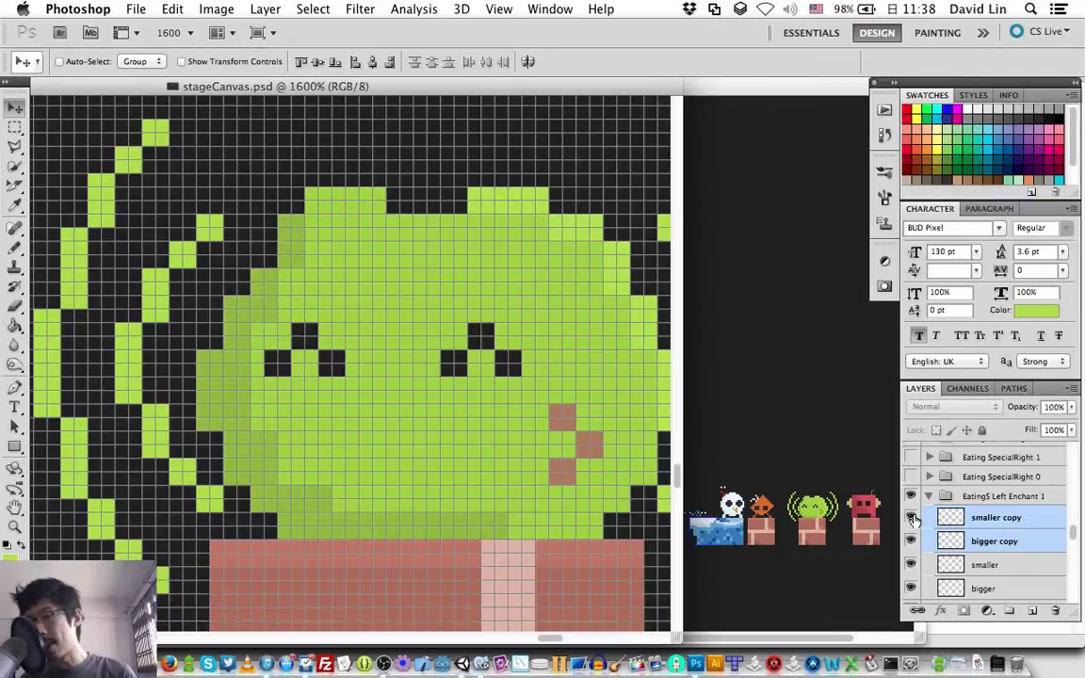
Step: Delete the smaller and bigger copied arc layers and hide the bigger layer's outer arc
{"action": "left_click", "coordinate": [1016, 524]}
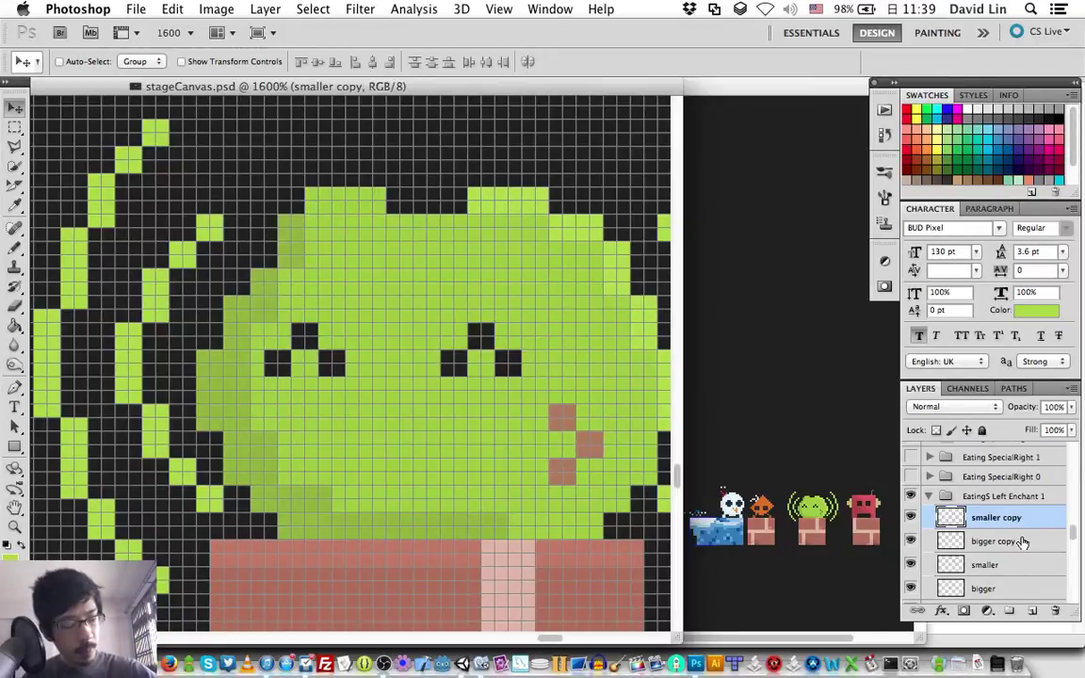
{"action": "left_click", "coordinate": [1022, 542], "text": "shift"}
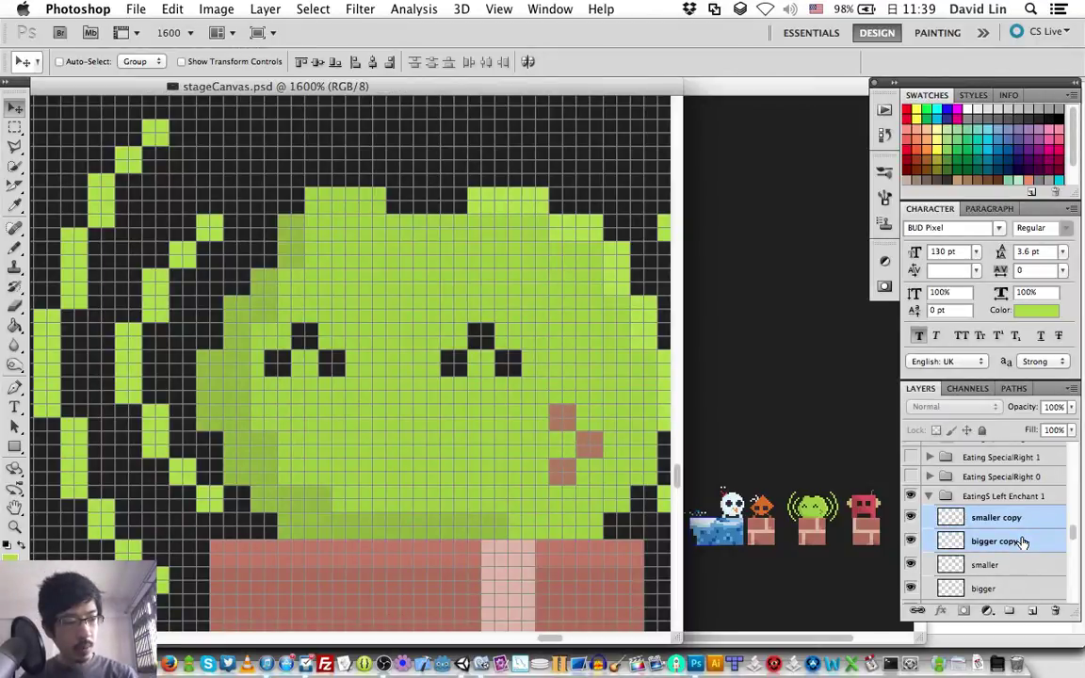
{"action": "key", "text": "Delete"}
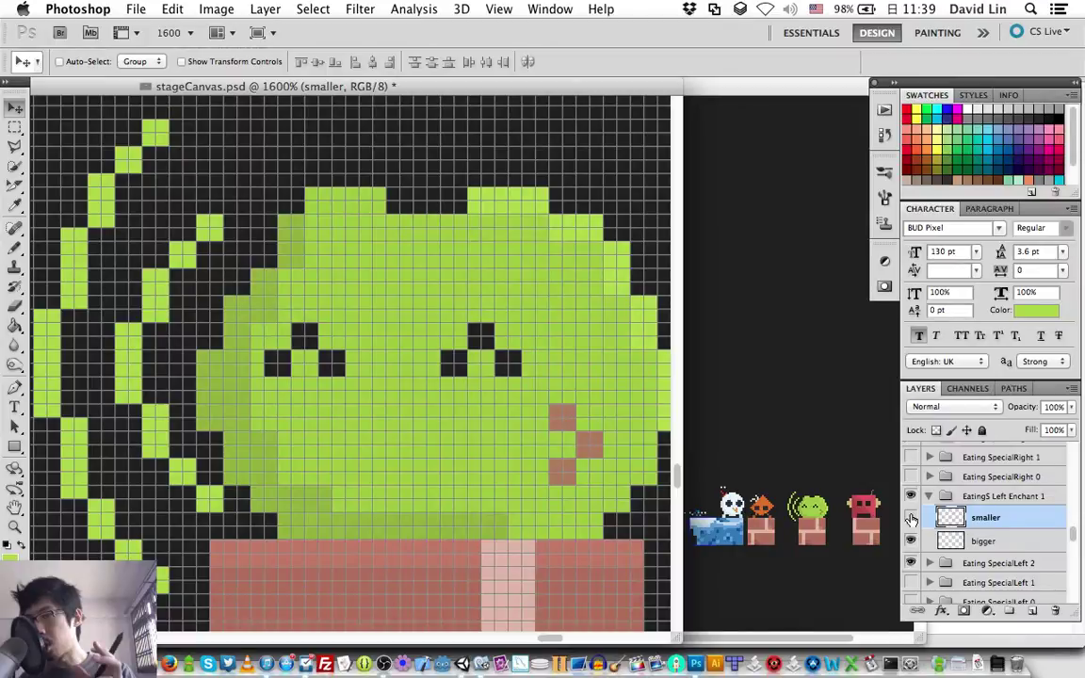
{"action": "left_click", "coordinate": [911, 541]}
Step: Add an empty layer named 'base' and pick the Pencil tool
{"action": "key", "text": "ctrl+shift+n"}
{"action": "type", "text": "b"}
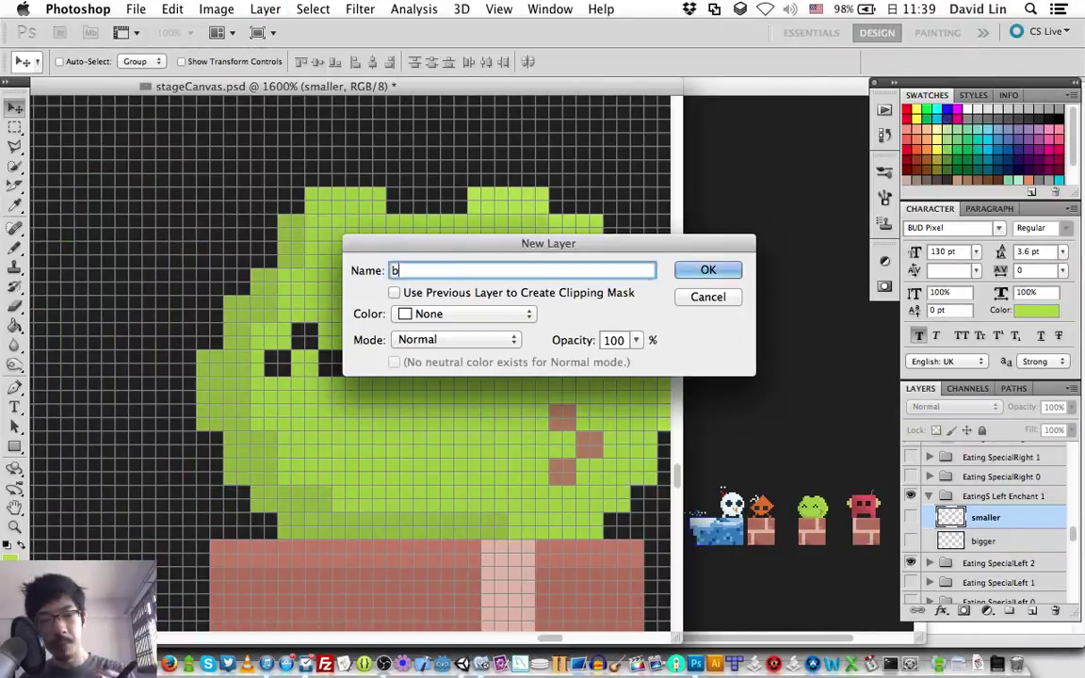
{"action": "type", "text": "ase"}
{"action": "key", "text": "Return"}
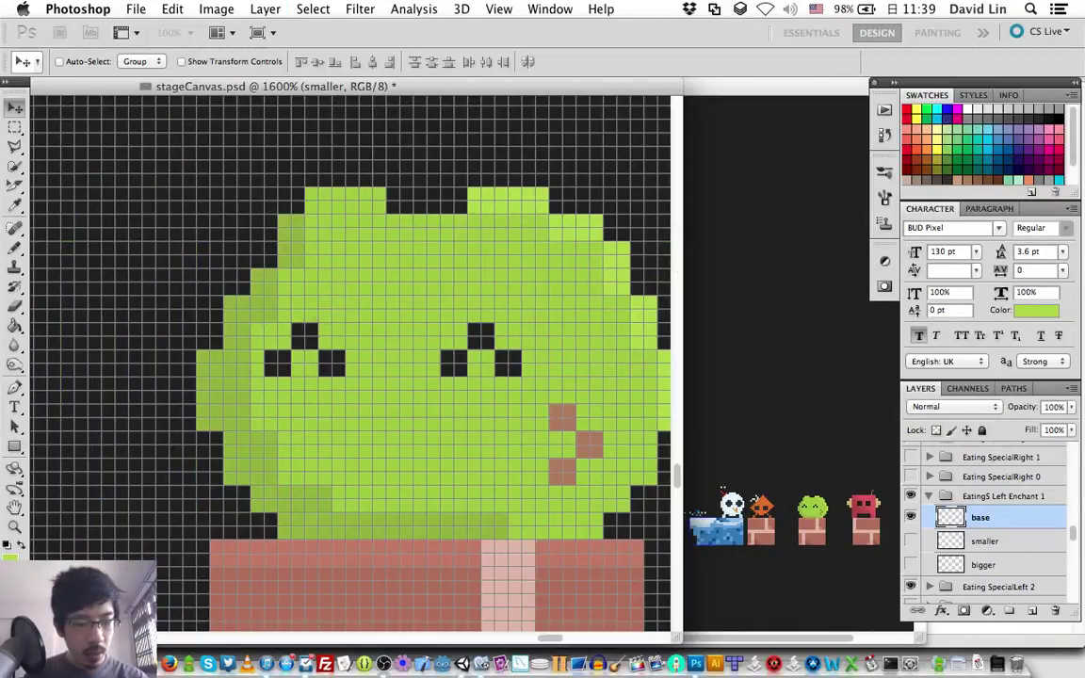
{"action": "key", "text": "b"}
Step: Scroll the canvas left and switch over to OBS
{"action": "scroll", "coordinate": [491, 398], "scroll_direction": "left", "scroll_amount": 2}
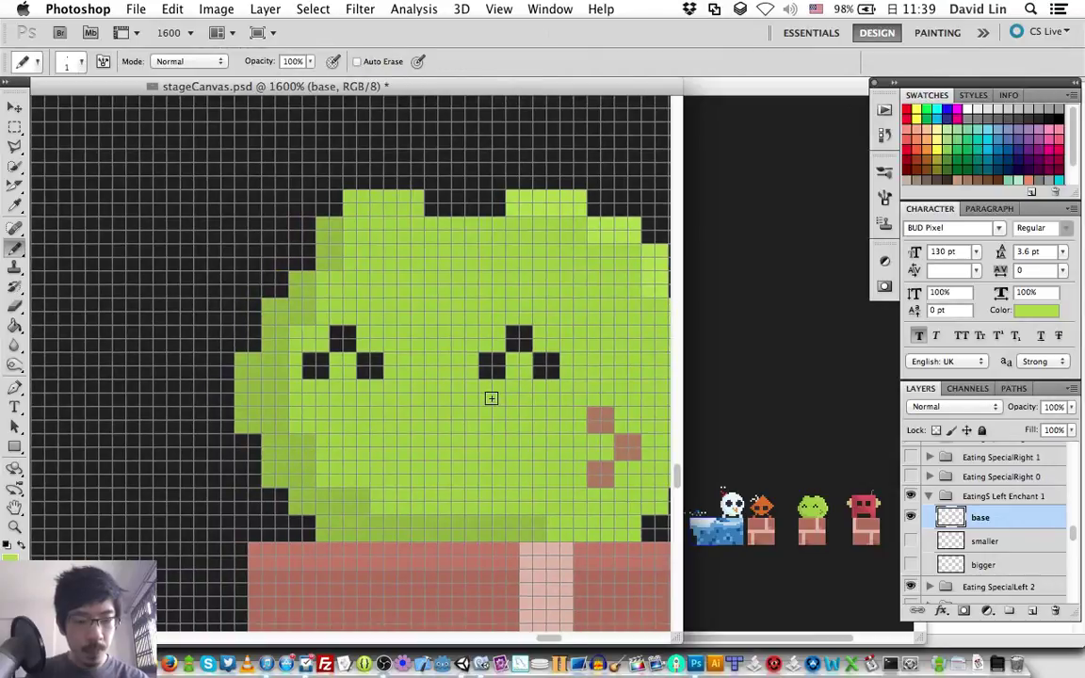
{"action": "scroll", "coordinate": [491, 398], "scroll_direction": "left", "scroll_amount": 2}
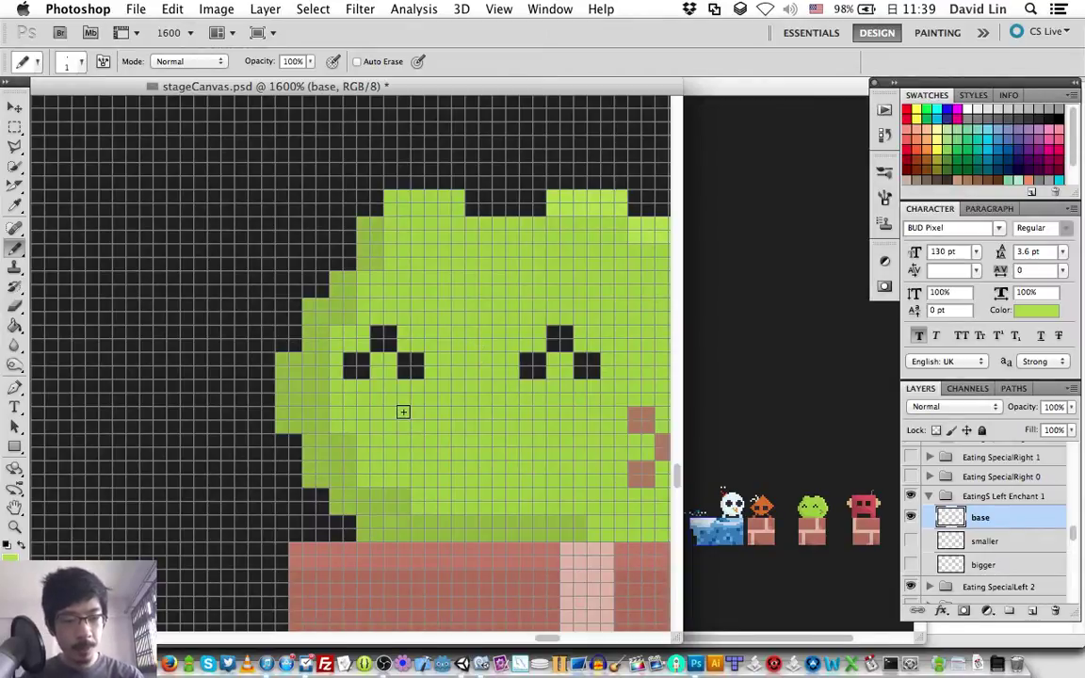
{"action": "key", "text": "super+Tab"}
{"action": "key", "text": "super+Tab"}
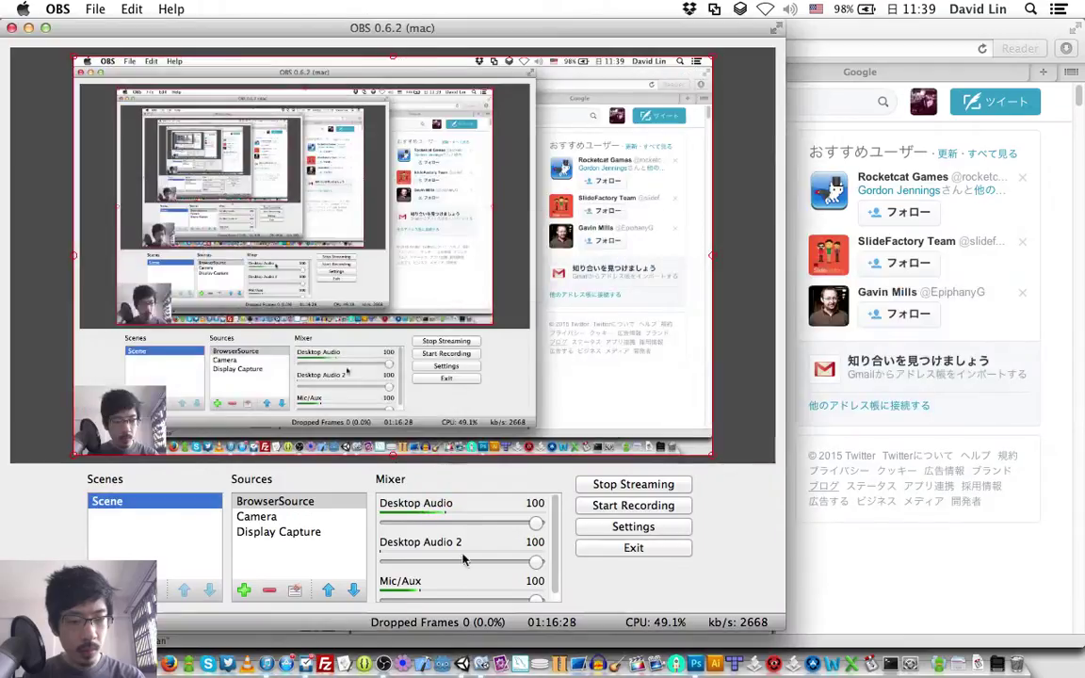
Step: Turn the OBS Mic/Aux level all the way down, then cycle windows back to Photoshop
{"action": "left_click_drag", "start_coordinate": [536, 601], "coordinate": [389, 602]}
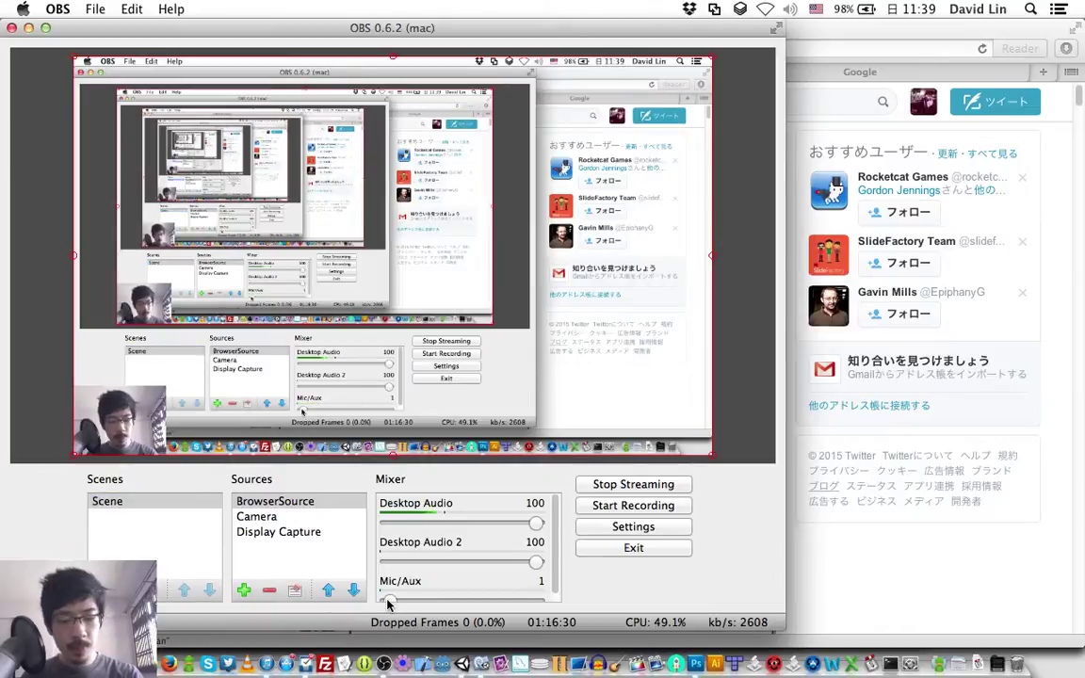
{"action": "key", "text": "super+Tab"}
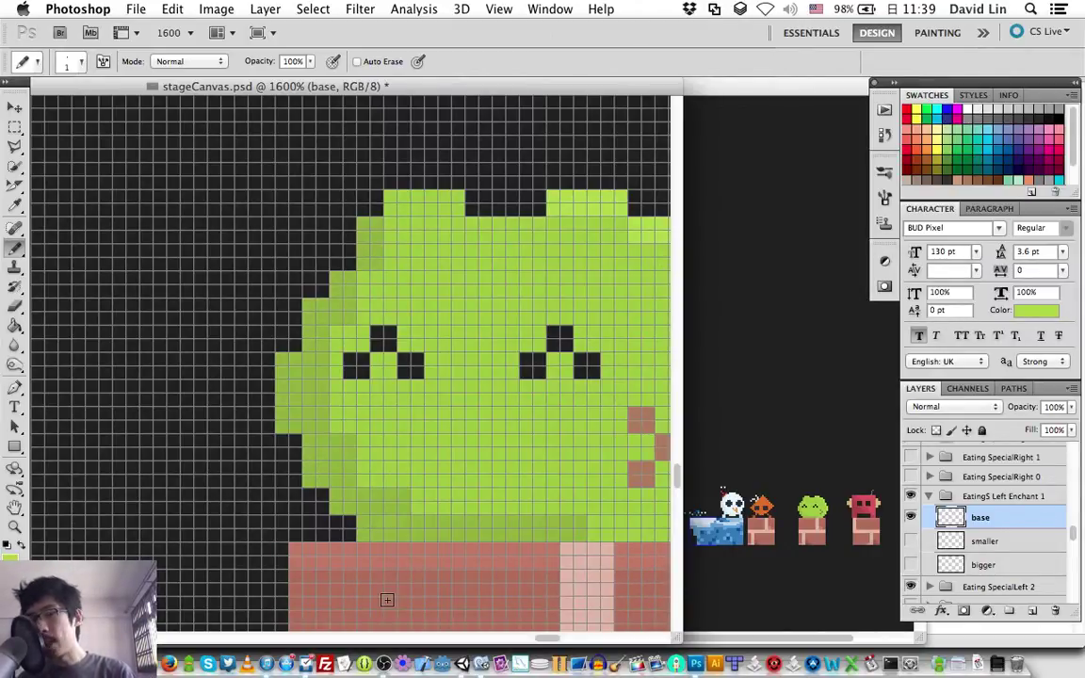
{"action": "key", "text": "super+Tab"}
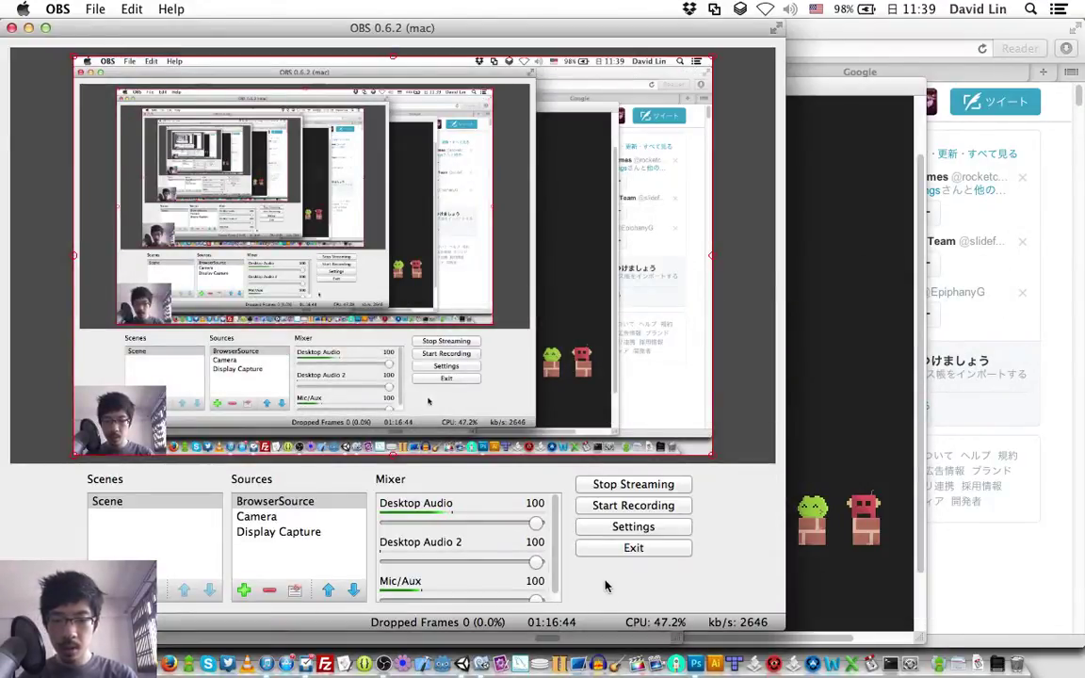
{"action": "key", "text": "super+Tab"}
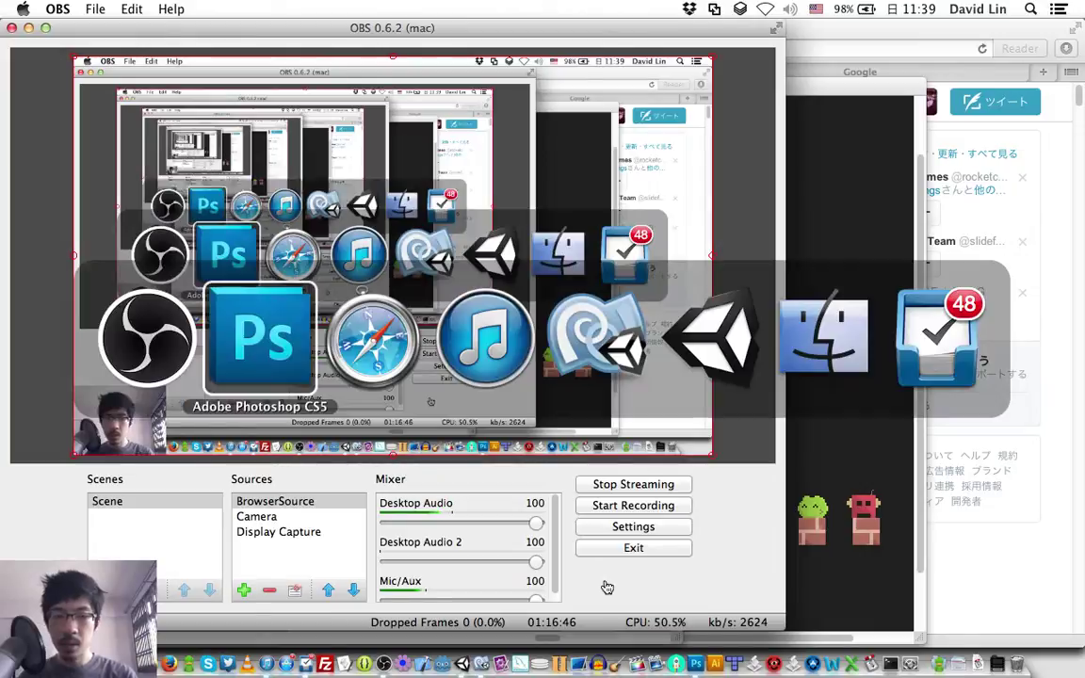
{"action": "key", "text": "super+Tab"}
{"action": "key", "text": "super+Tab"}
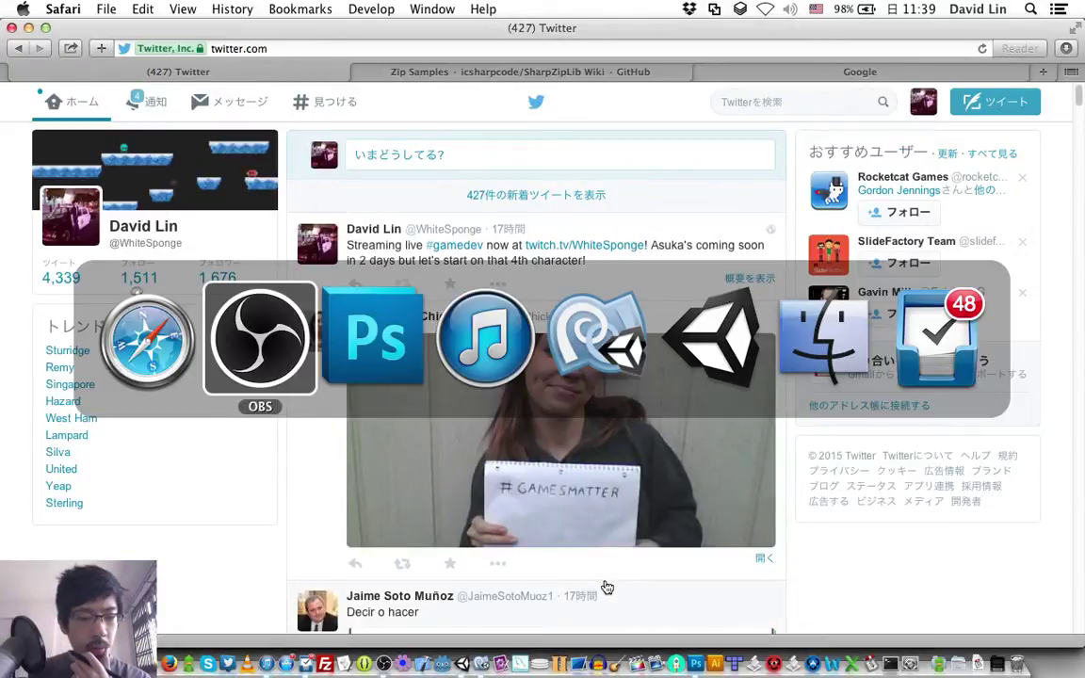
{"action": "key", "text": "super+Tab"}
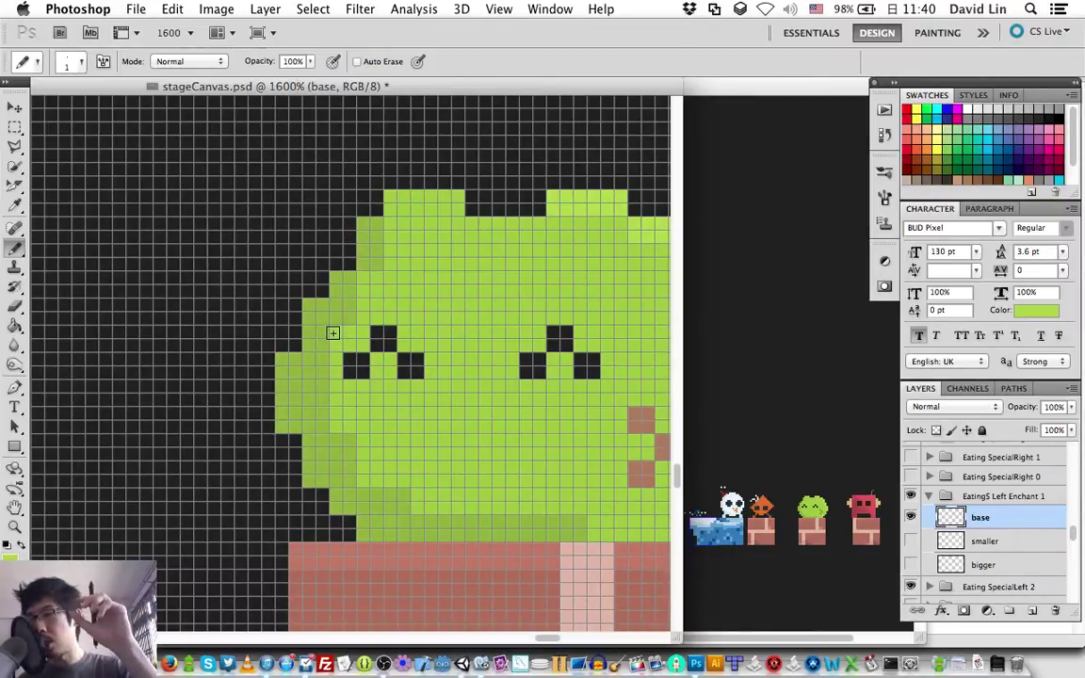
Step: Save stageCanvas.psd to store the new base layer
{"action": "key", "text": "ctrl+s"}
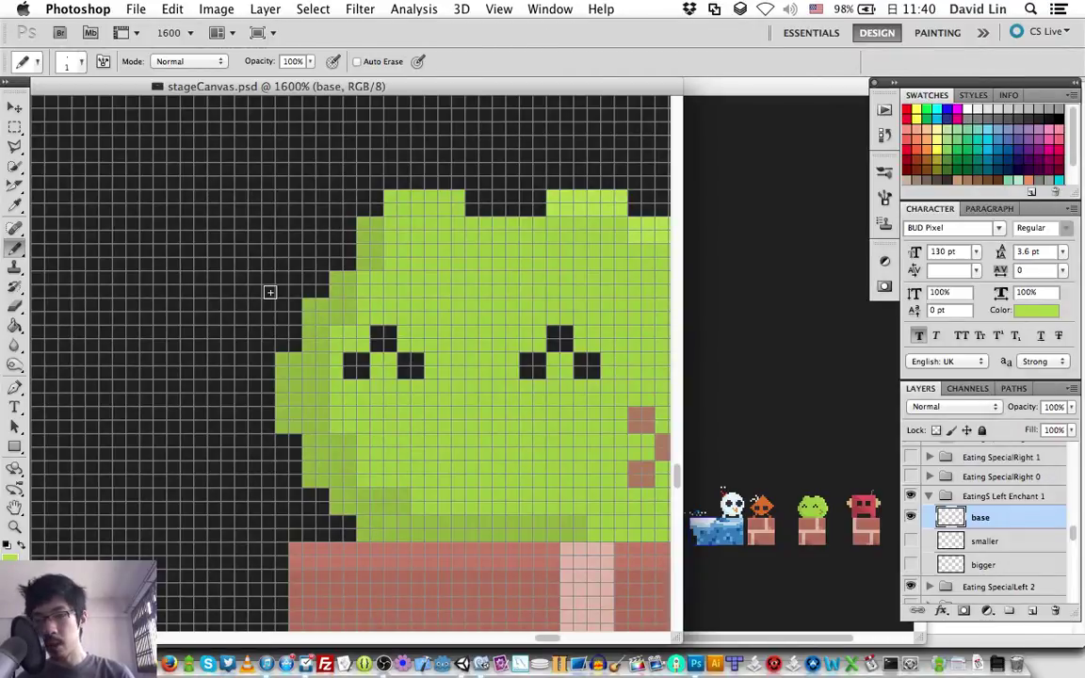
Step: Paint a green block left of the blob with a tall line, then undo the line
{"action": "left_click", "coordinate": [234, 528]}
{"action": "left_click_drag", "start_coordinate": [241, 518], "coordinate": [228, 537]}
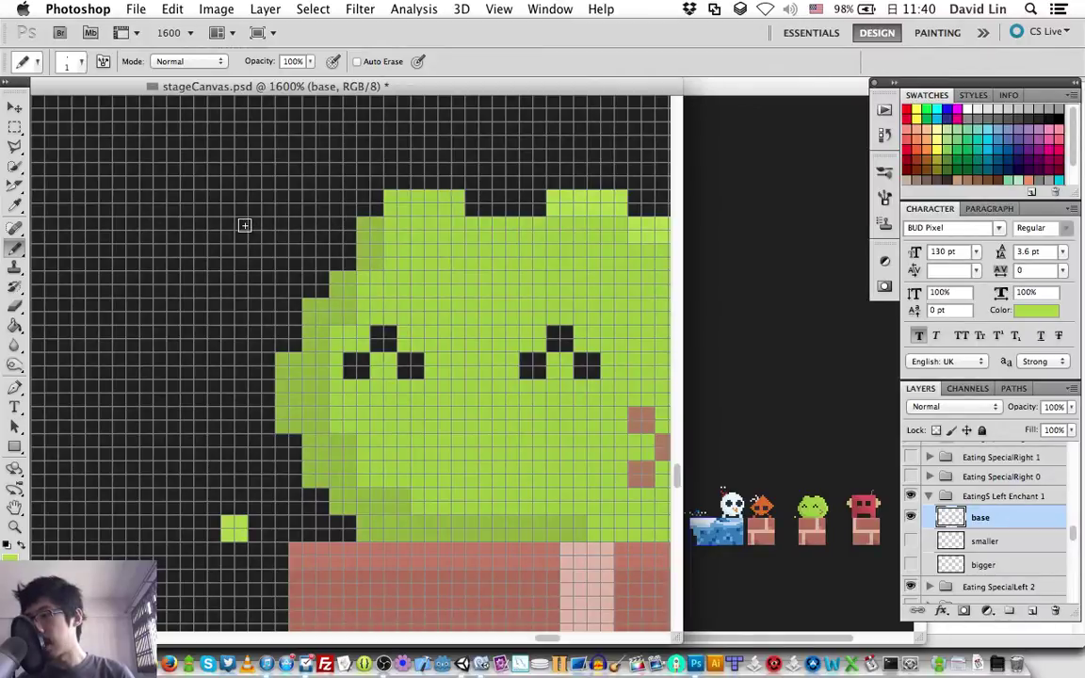
{"action": "left_click", "coordinate": [239, 224], "text": "shift"}
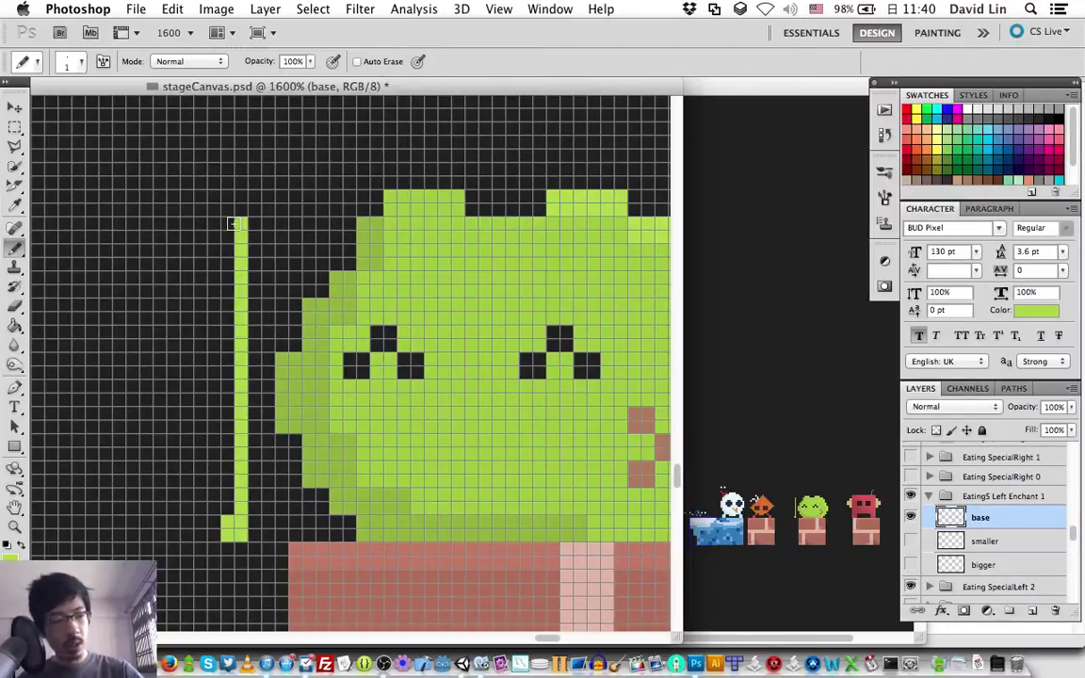
{"action": "left_click", "coordinate": [227, 224]}
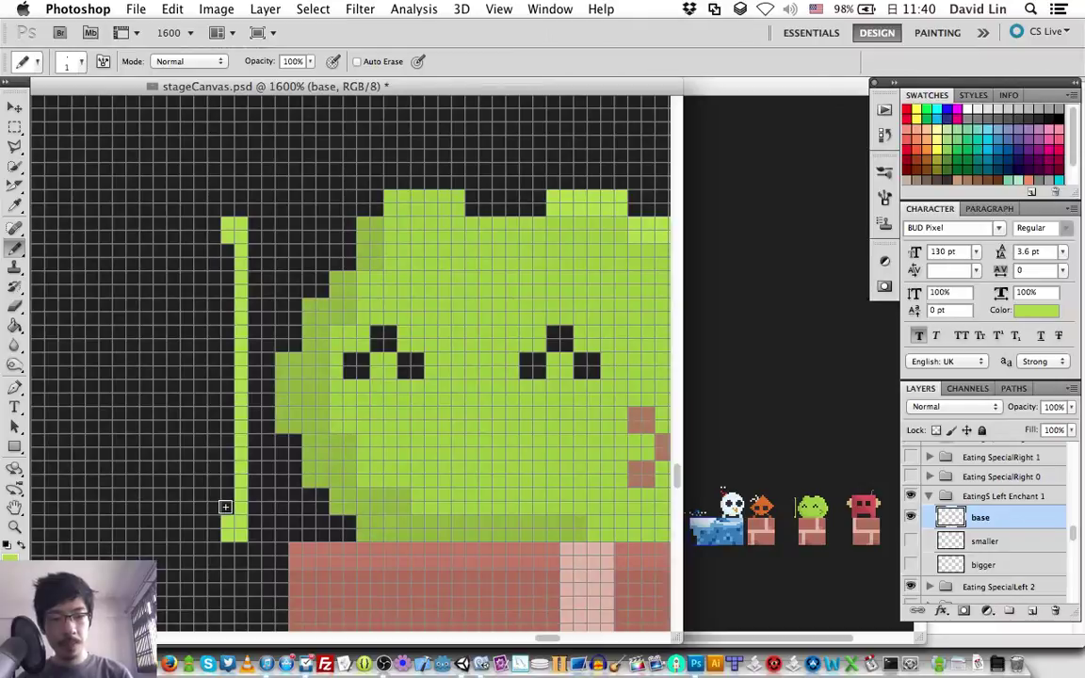
{"action": "left_click", "coordinate": [225, 507], "text": "shift"}
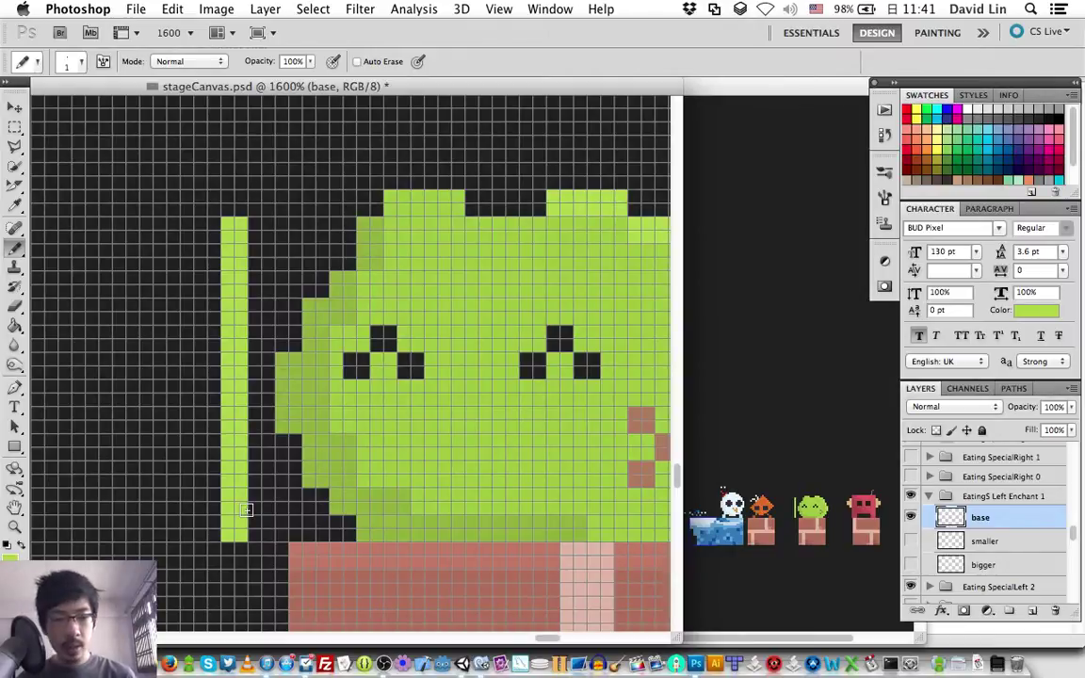
{"action": "key", "text": "ctrl+z"}
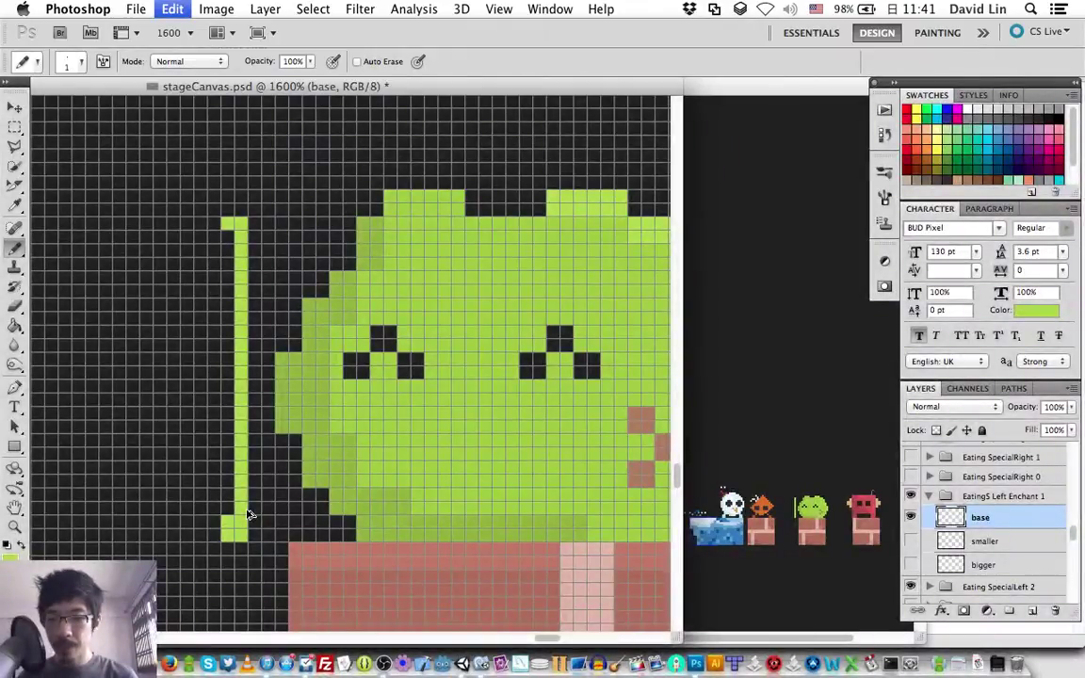
{"action": "key", "text": "ctrl+alt+z"}
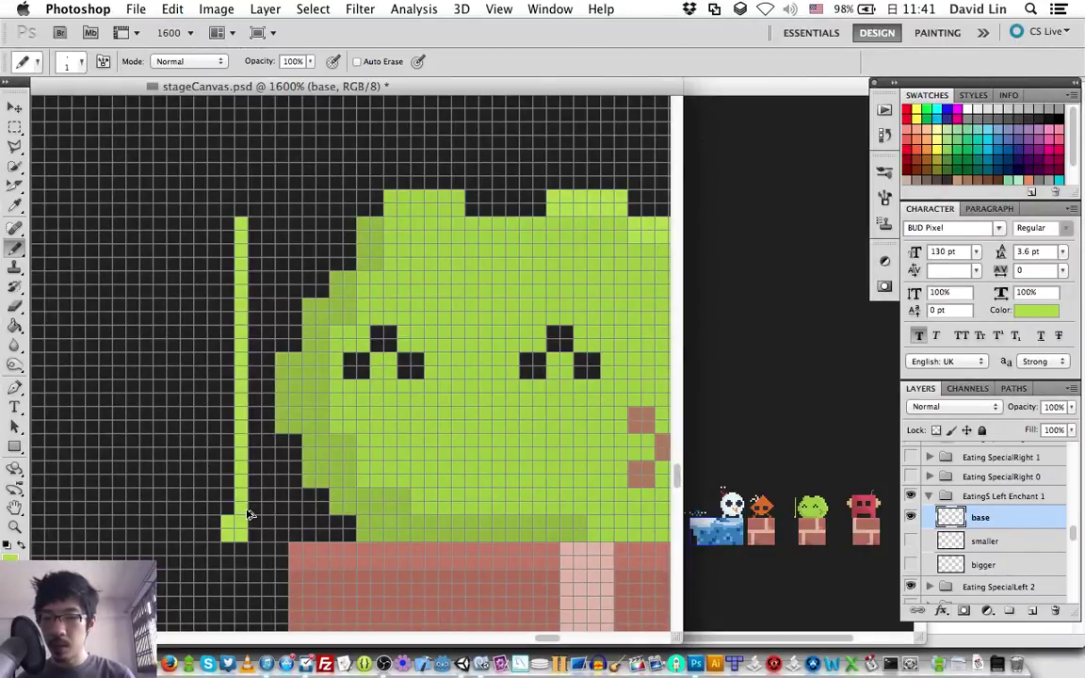
{"action": "key", "text": "ctrl+alt+z"}
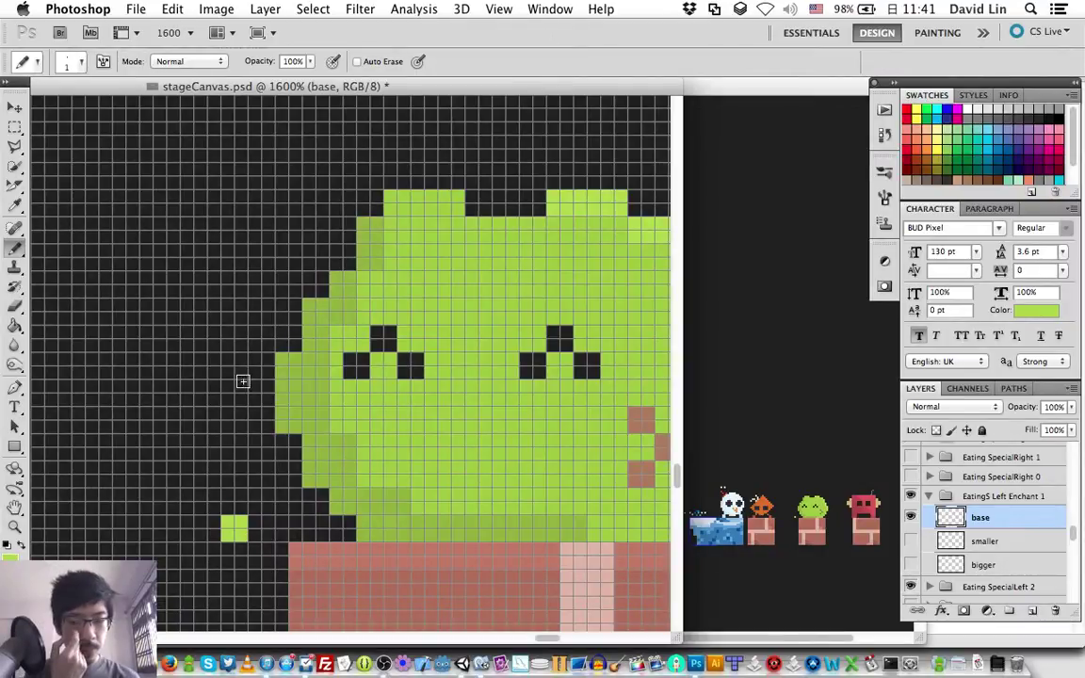
Step: Redraw a shorter two-pixel-wide green line up from the block
{"action": "left_click", "coordinate": [239, 387], "text": "shift"}
{"action": "left_click", "coordinate": [228, 387]}
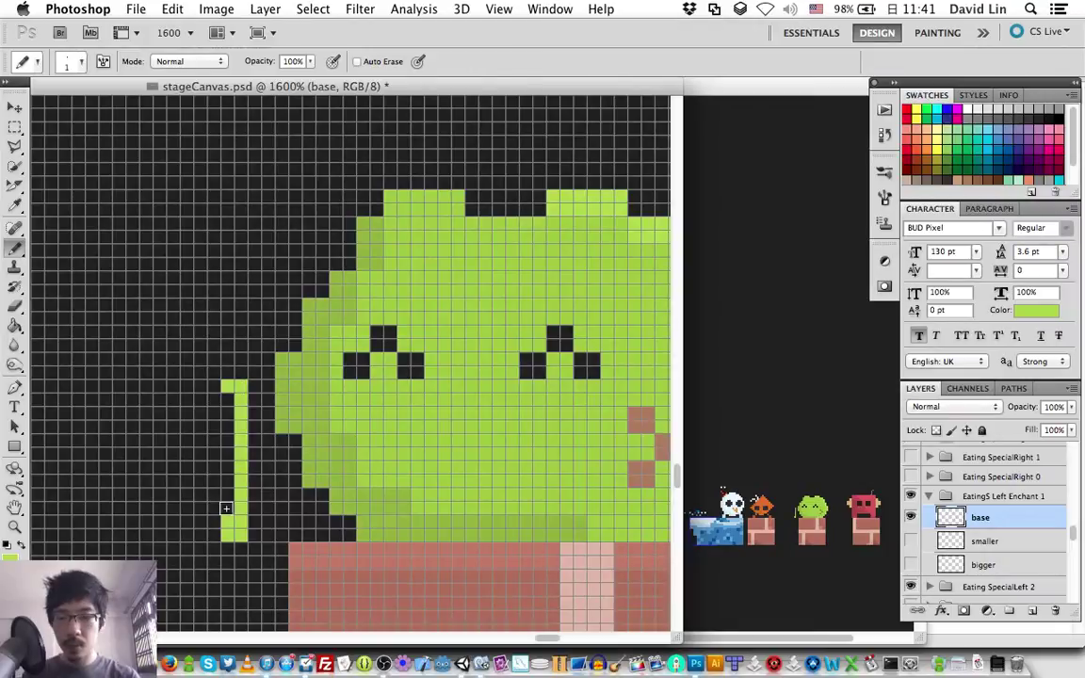
{"action": "left_click", "coordinate": [228, 513], "text": "shift"}
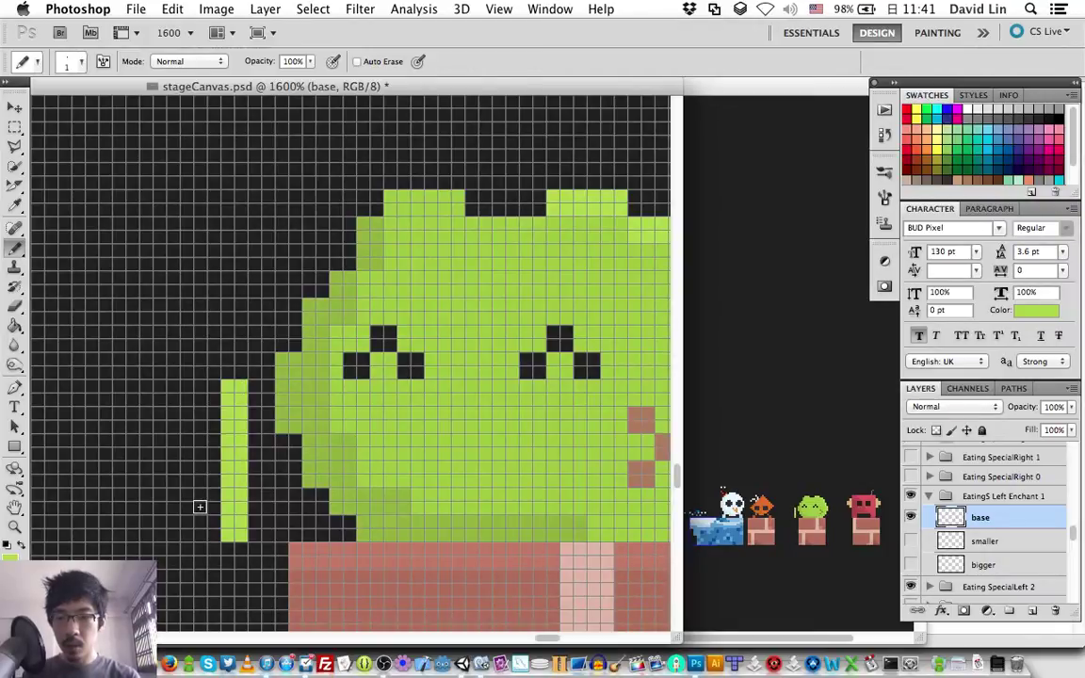
{"action": "key", "text": "v"}
{"action": "key", "text": "ctrl+shift+n"}
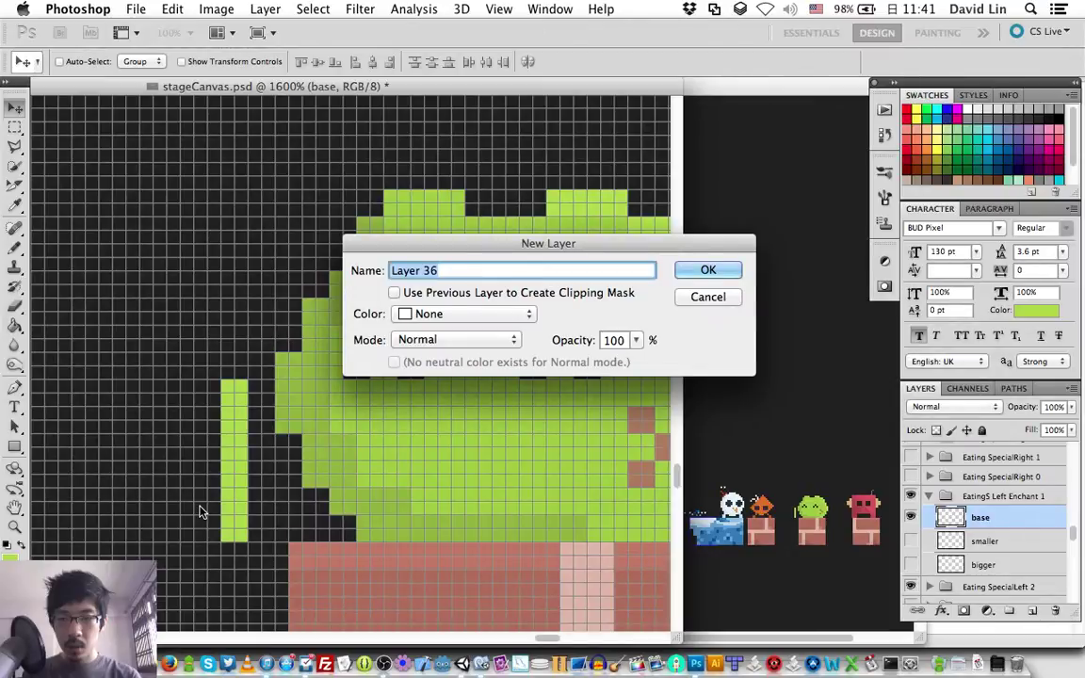
Step: Create Layer 36 and lock transparent pixels on the base layer
{"action": "key", "text": "Return"}
{"action": "key", "text": "b"}
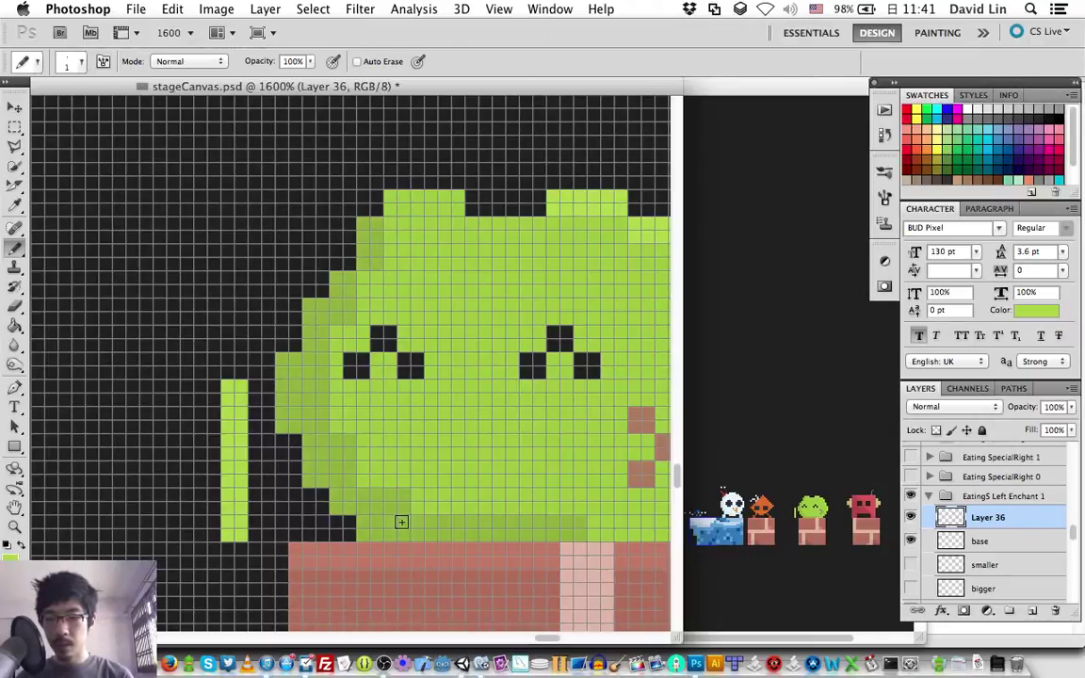
{"action": "left_click", "coordinate": [985, 542]}
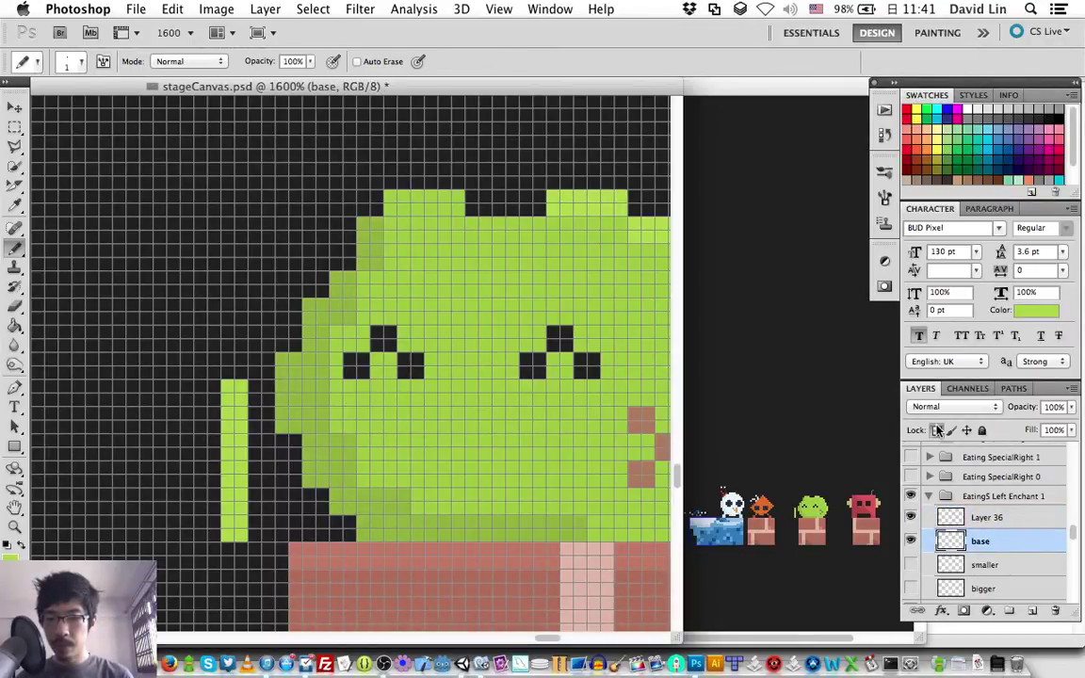
Step: Pick the greener 9dd517 and draw a pixel column down the blob's lower left
{"action": "left_click", "coordinate": [12, 556]}
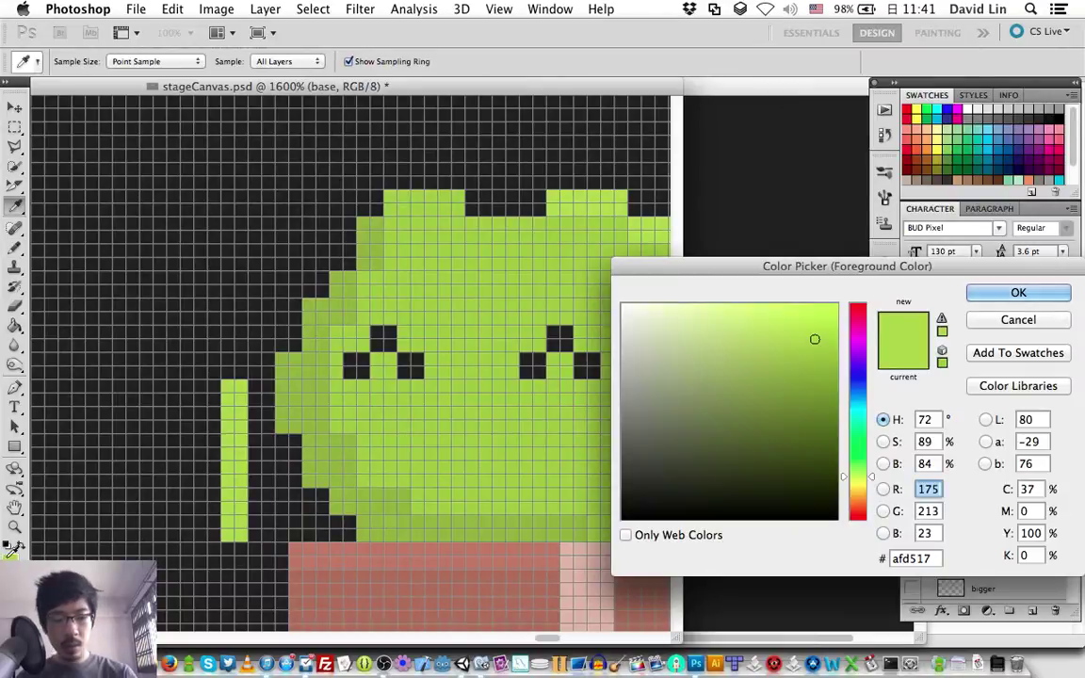
{"action": "left_click", "coordinate": [865, 474]}
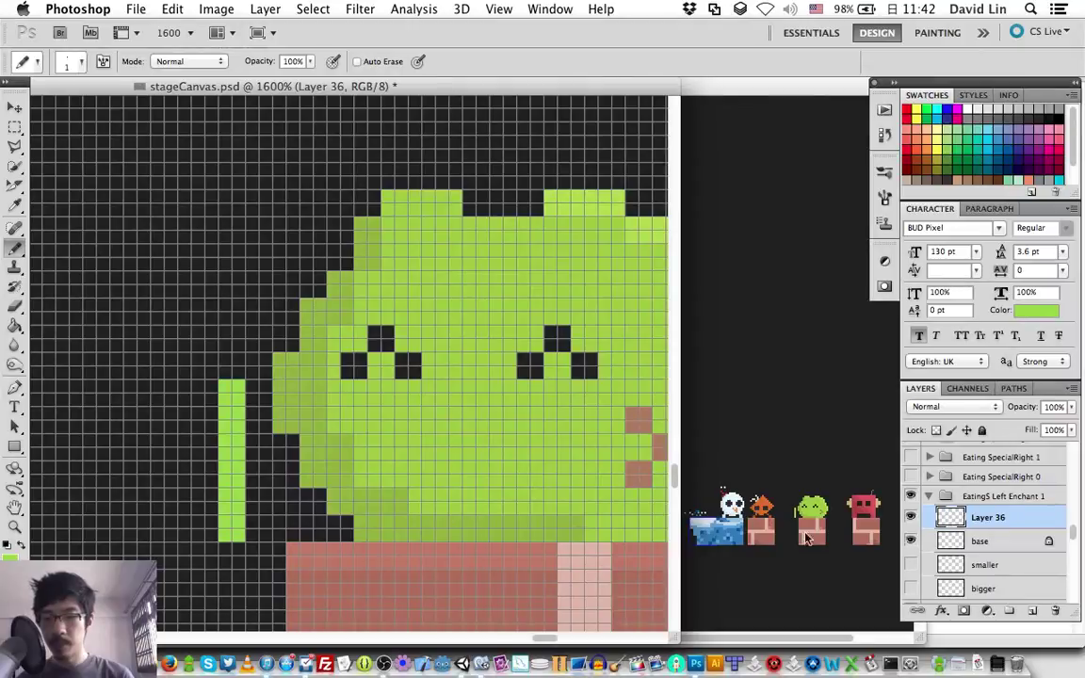
{"action": "left_click", "coordinate": [319, 534]}
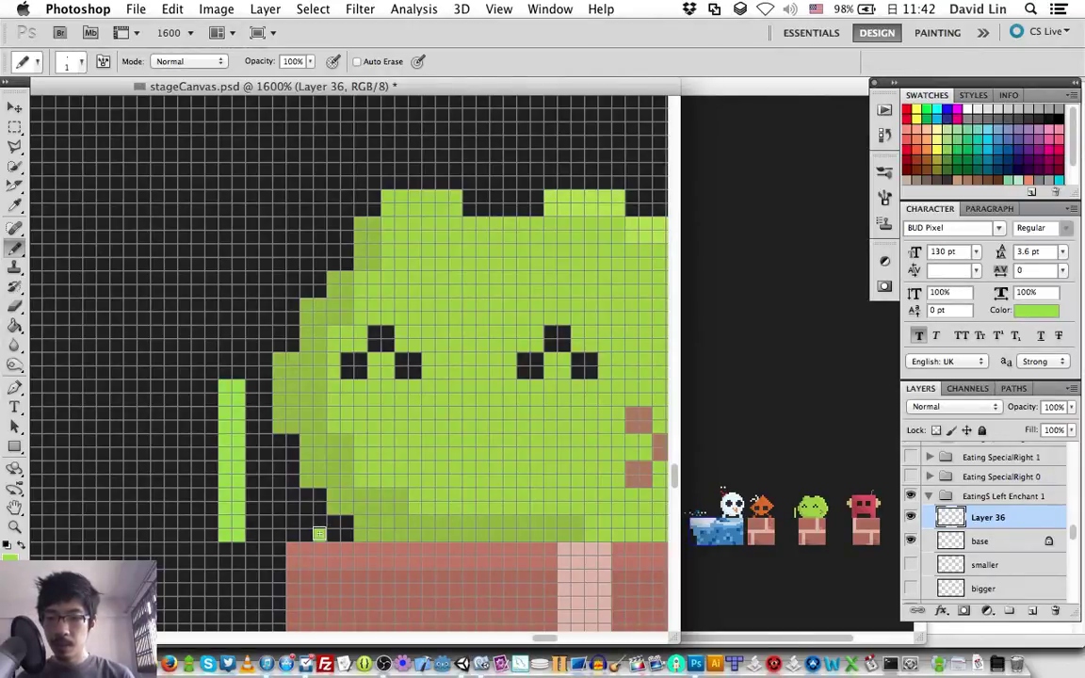
{"action": "left_click", "coordinate": [323, 321], "text": "shift"}
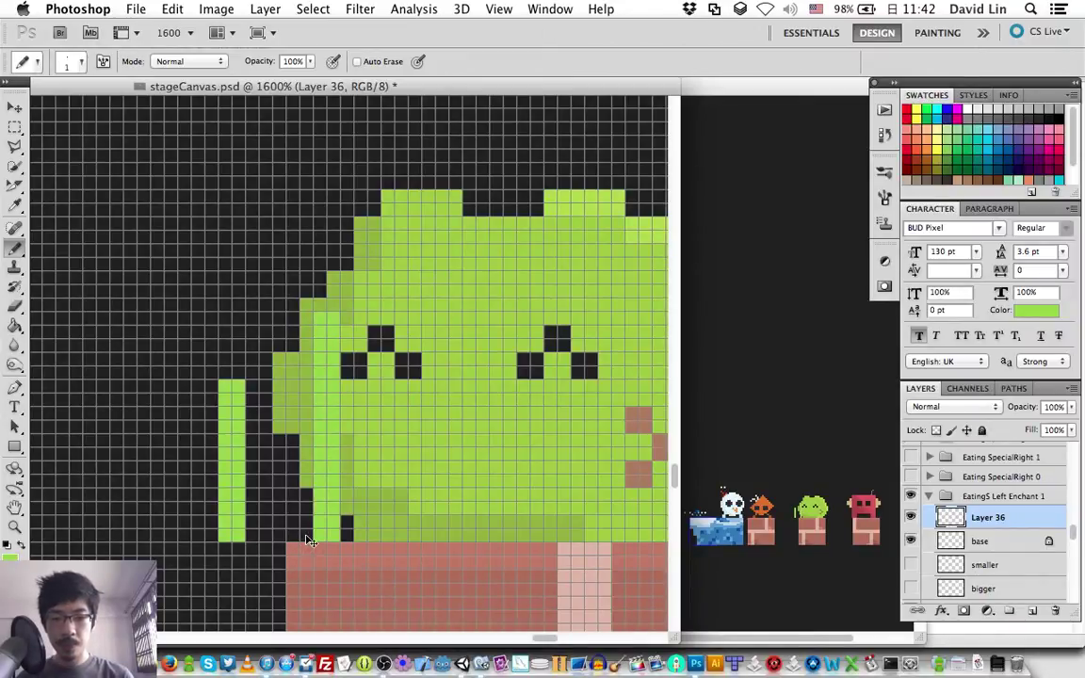
Step: Add Layers 37 and 38 with a short green strip and a shading pixel near the blob's bottom
{"action": "key", "text": "ctrl+shift+n"}
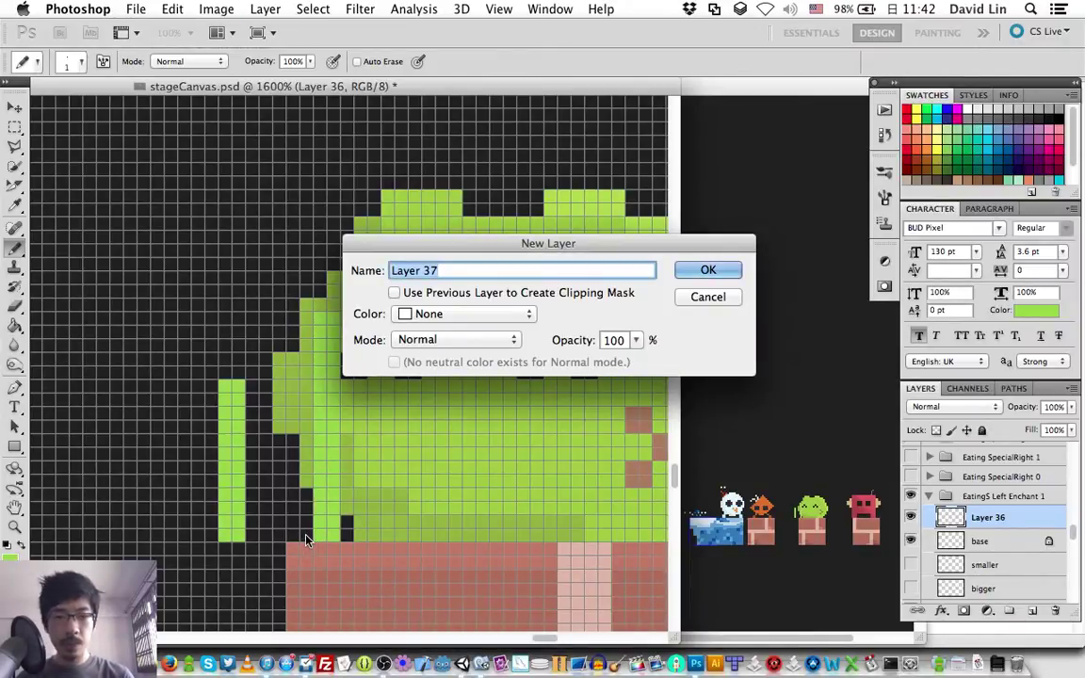
{"action": "key", "text": "Return"}
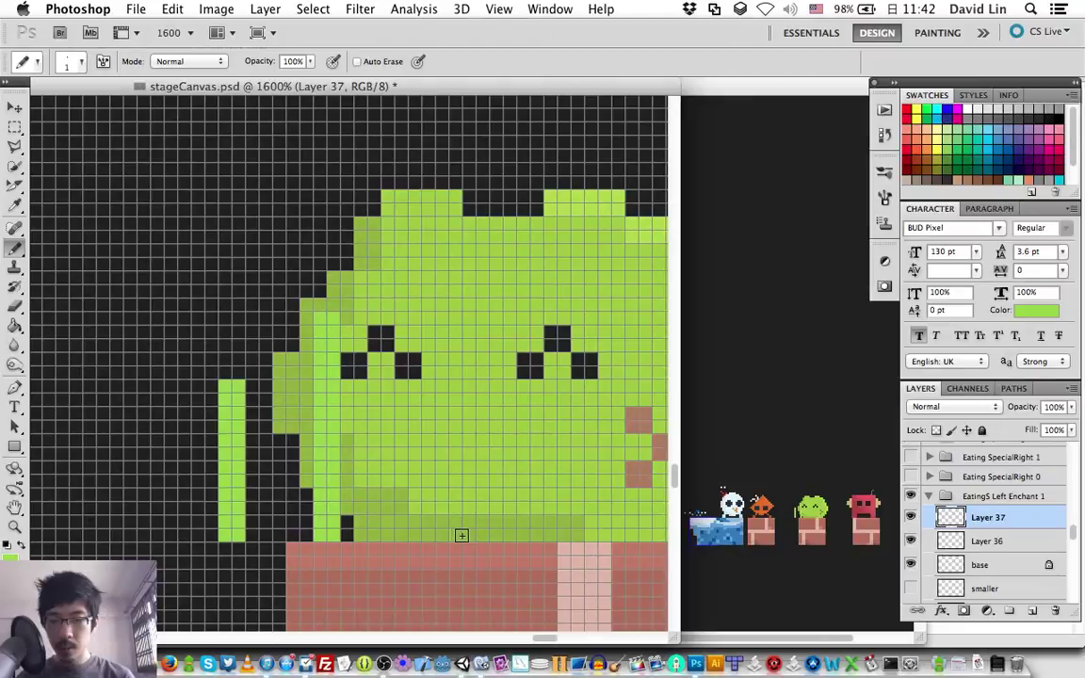
{"action": "left_click_drag", "start_coordinate": [461, 535], "coordinate": [461, 514]}
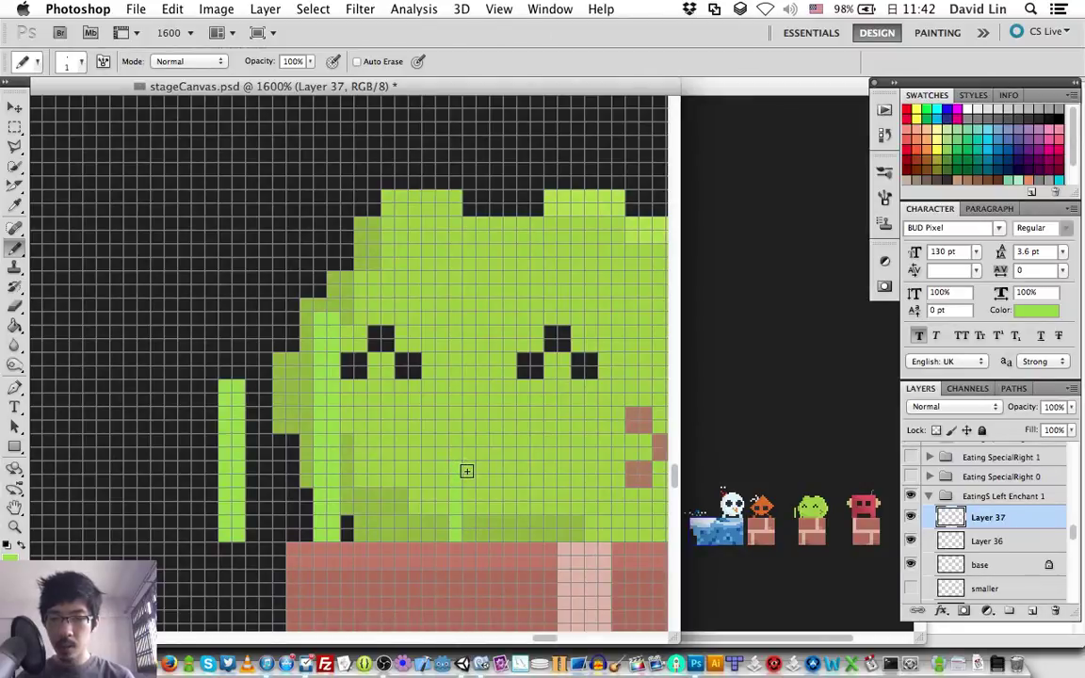
{"action": "key", "text": "ctrl+shift+n"}
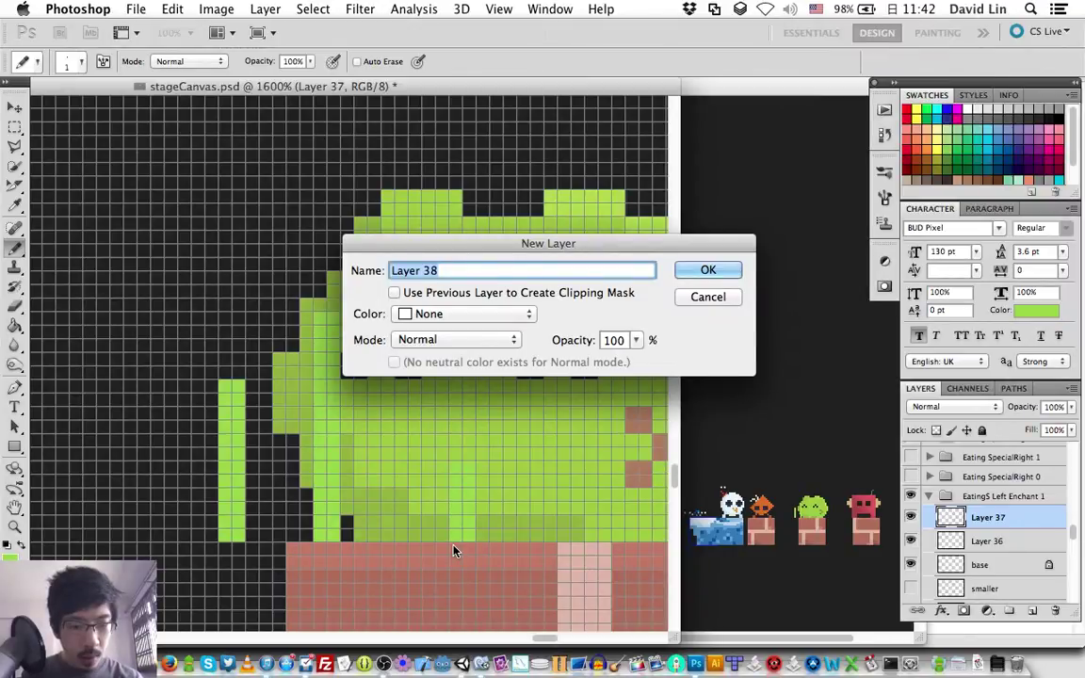
{"action": "key", "text": "Return"}
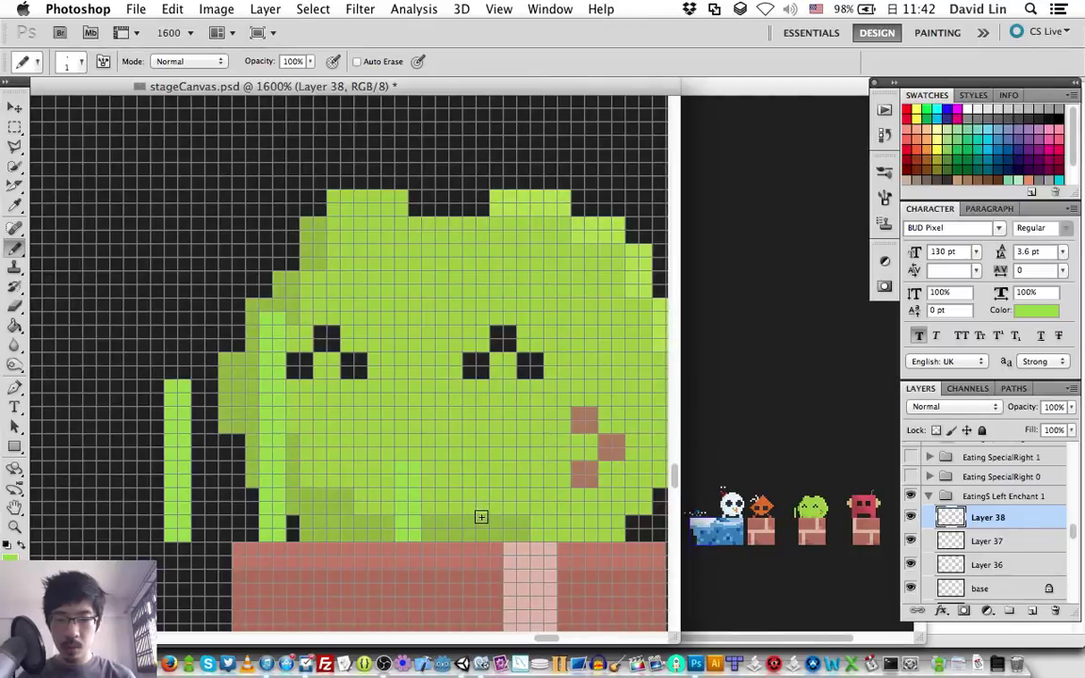
{"action": "left_click", "coordinate": [470, 533]}
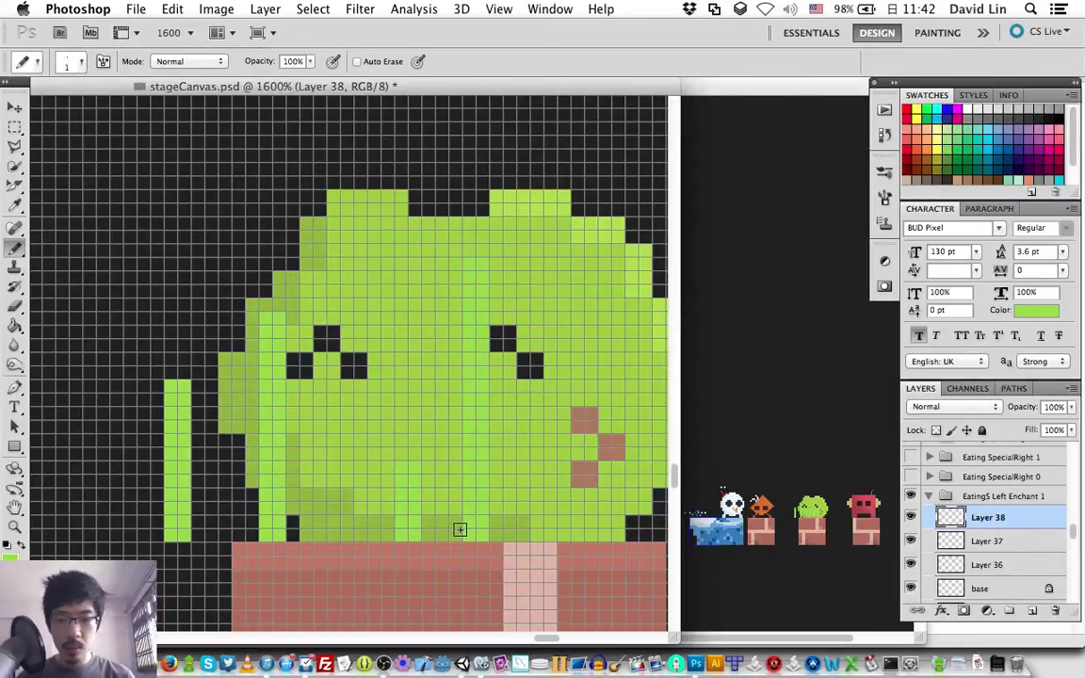
Step: Undo an accidental nudge of Layer 38, scroll the canvas, and begin Layer 39
{"action": "key", "text": "v"}
{"action": "key", "text": "ctrl+z"}
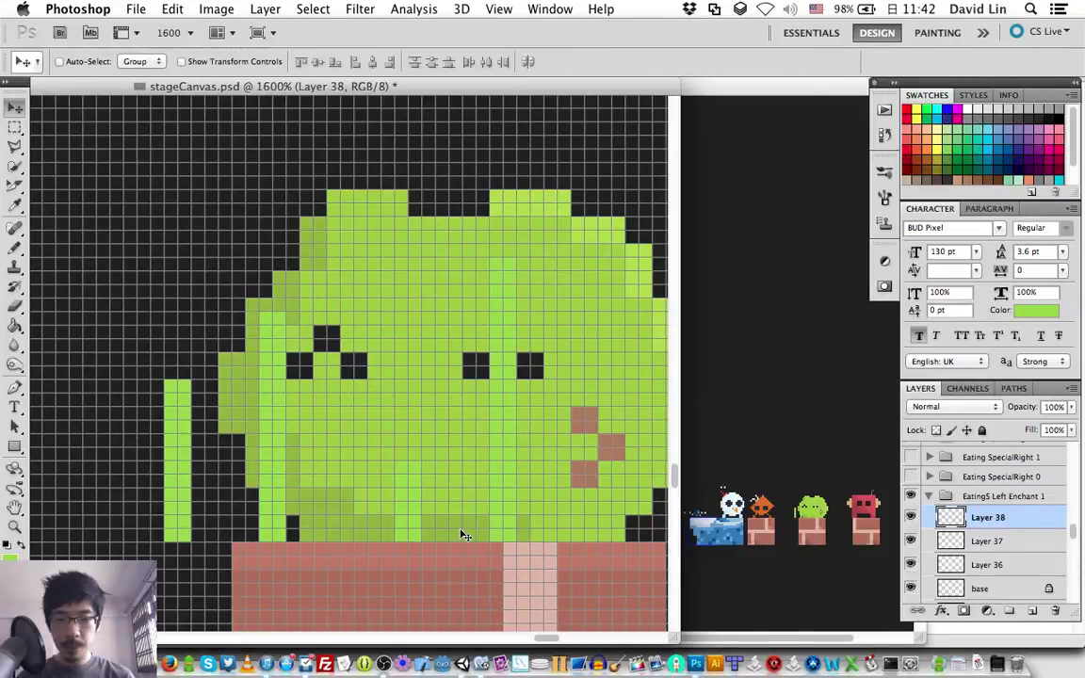
{"action": "key", "text": "ctrl+z"}
{"action": "scroll", "coordinate": [462, 535], "scroll_direction": "right", "scroll_amount": 2}
{"action": "scroll", "coordinate": [462, 535], "scroll_direction": "up", "scroll_amount": 2}
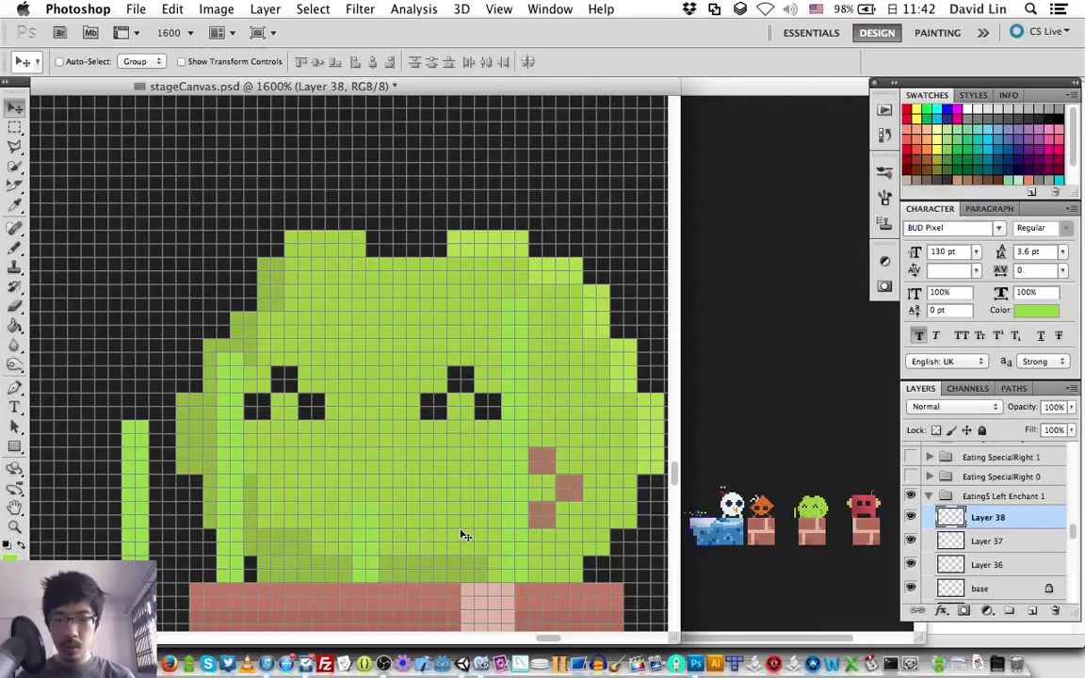
{"action": "scroll", "coordinate": [462, 535], "scroll_direction": "right", "scroll_amount": 2}
{"action": "scroll", "coordinate": [461, 535], "scroll_direction": "down", "scroll_amount": 2}
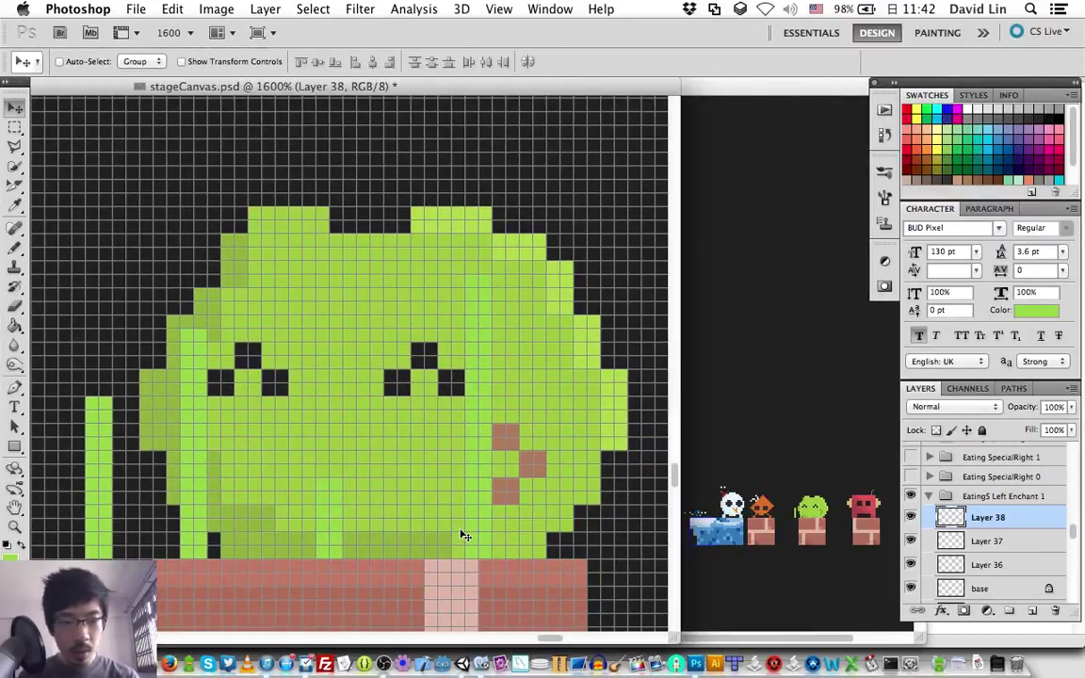
{"action": "key", "text": "ctrl+shift+n"}
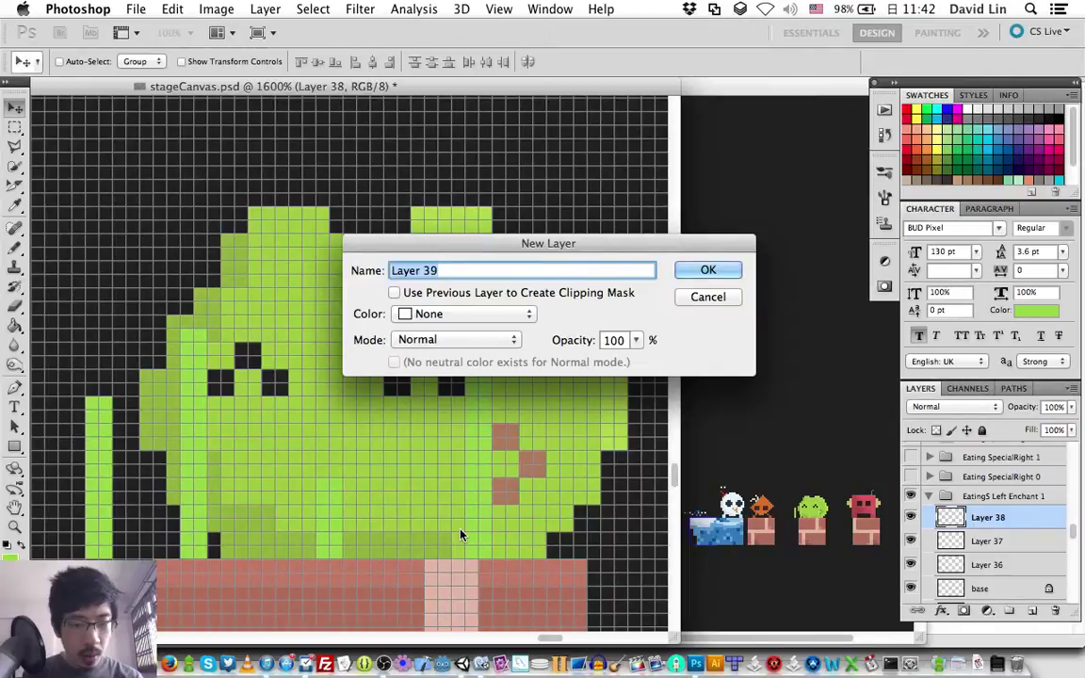
Step: Create the empty Layer 39 and switch to the Move tool
{"action": "key", "text": "Return"}
{"action": "key", "text": "b"}
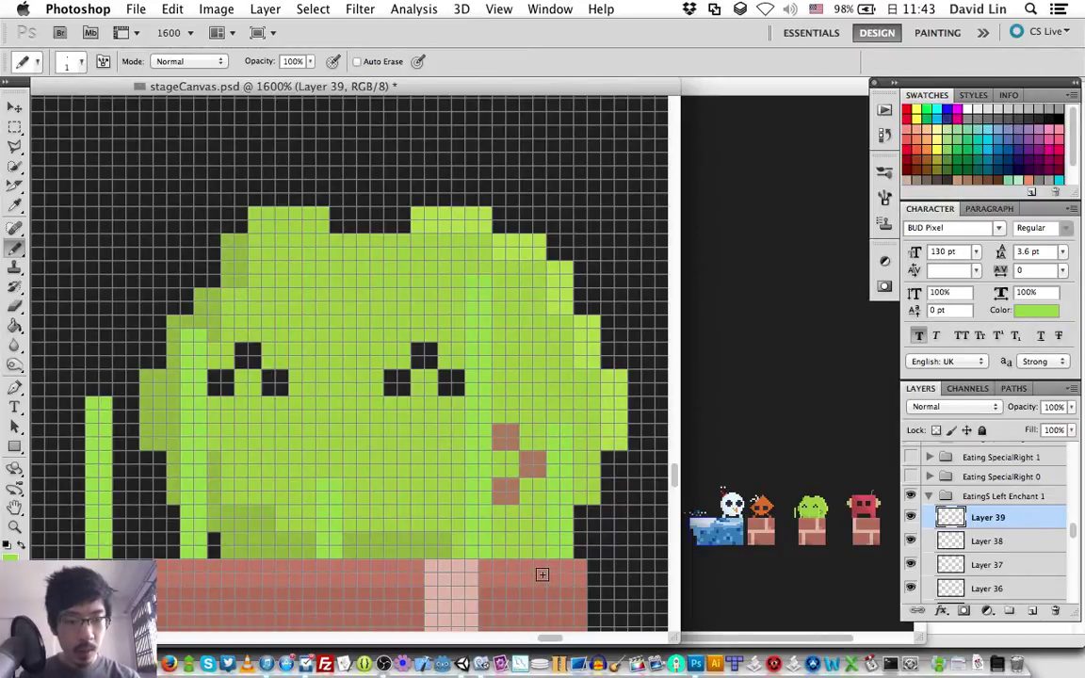
{"action": "key", "text": "v"}
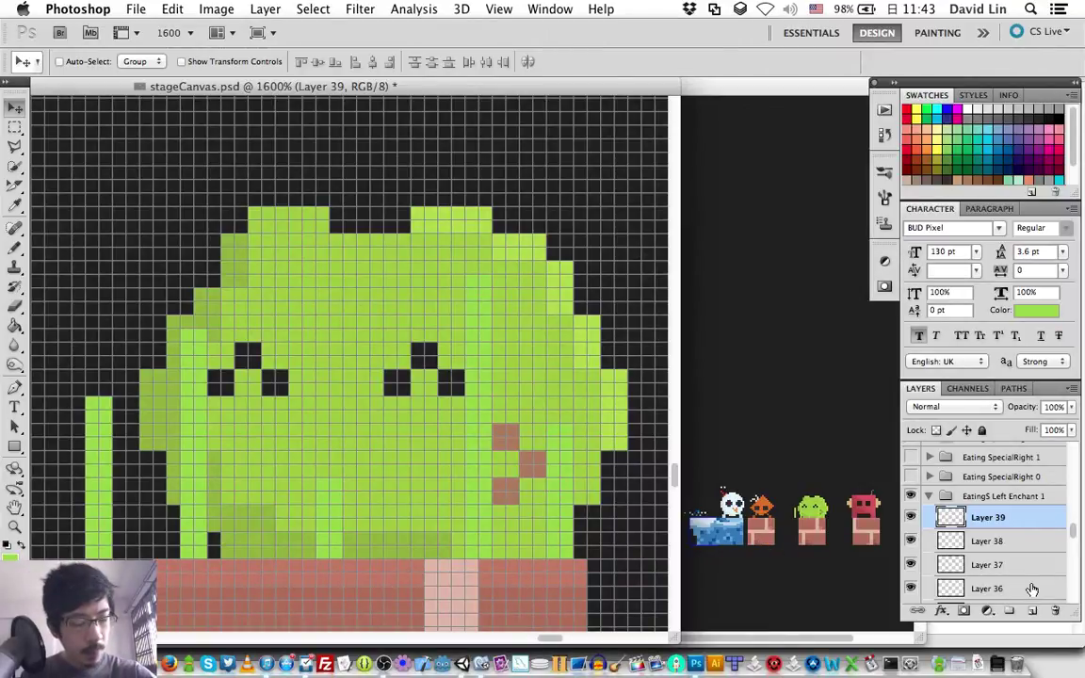
{"action": "left_click", "coordinate": [1027, 587]}
{"action": "scroll", "coordinate": [989, 537], "scroll_direction": "down", "scroll_amount": 3}
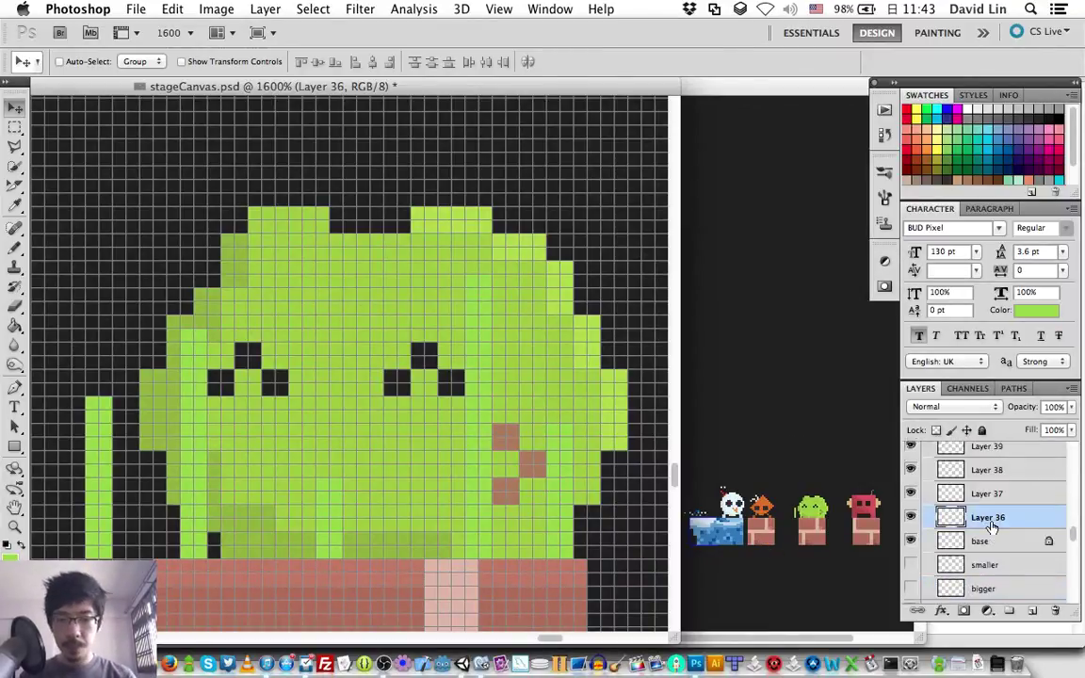
Step: Shift the base layer's left green column three cells right and nudge Layer 37 left
{"action": "left_click", "coordinate": [981, 546]}
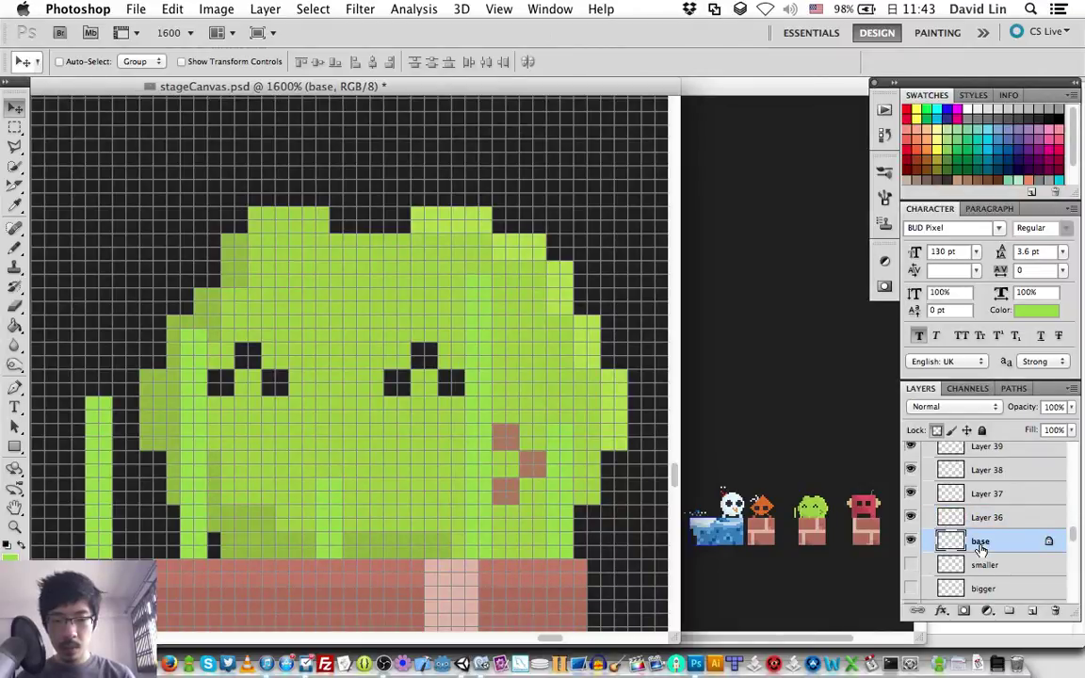
{"action": "left_click_drag", "start_coordinate": [423, 426], "coordinate": [449, 426]}
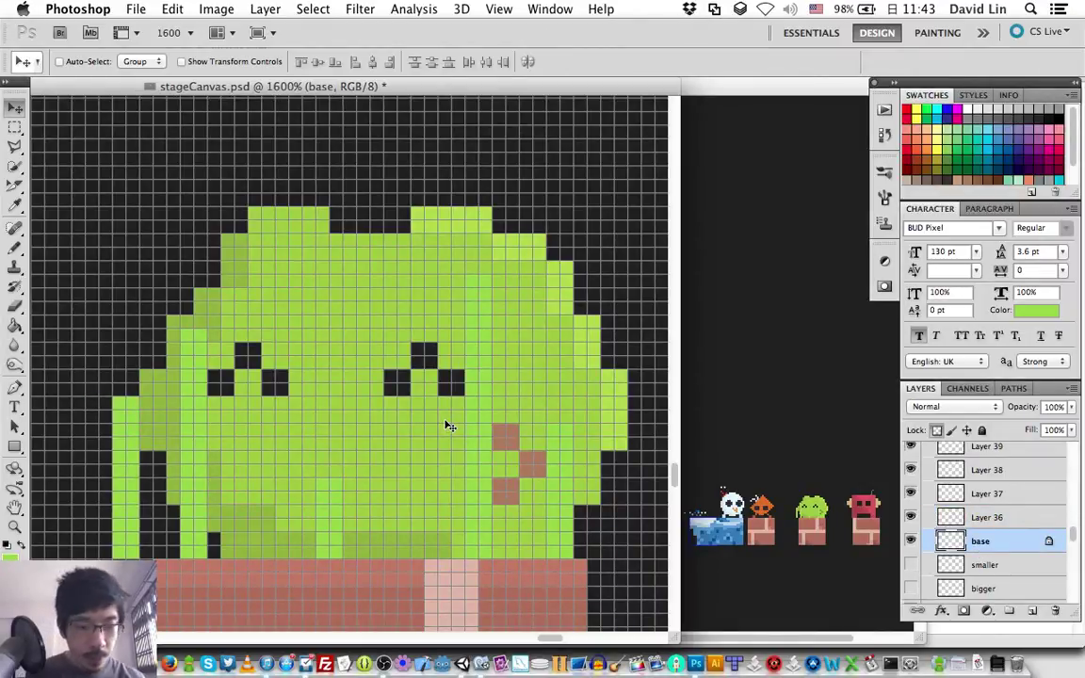
{"action": "key", "text": "Right"}
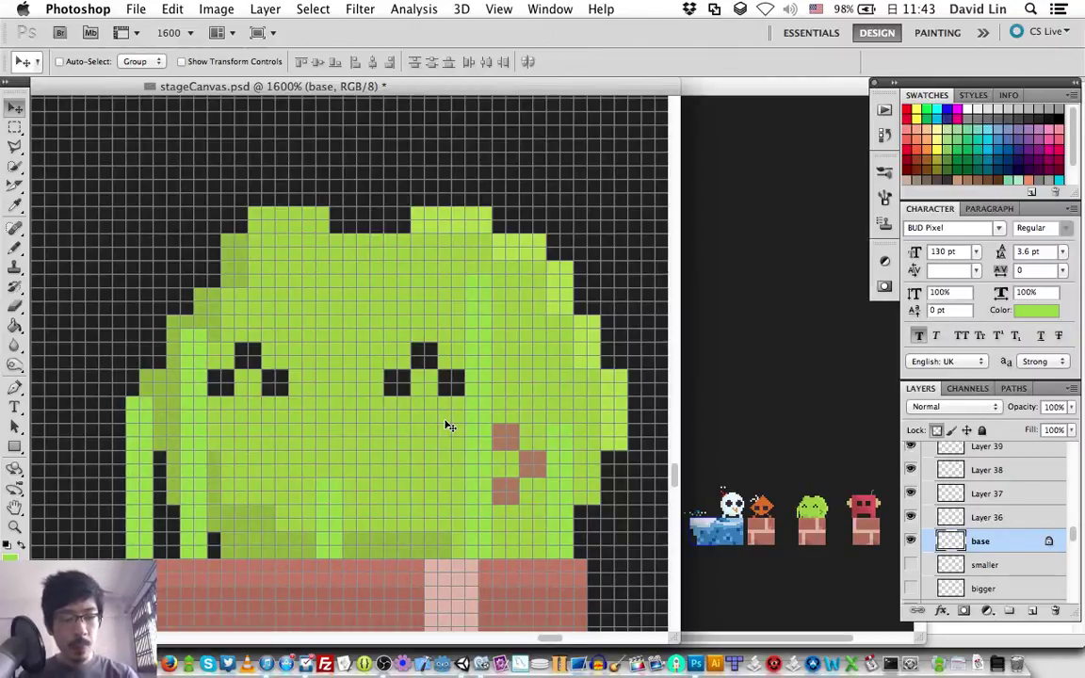
{"action": "left_click", "coordinate": [985, 517]}
{"action": "left_click", "coordinate": [1006, 493]}
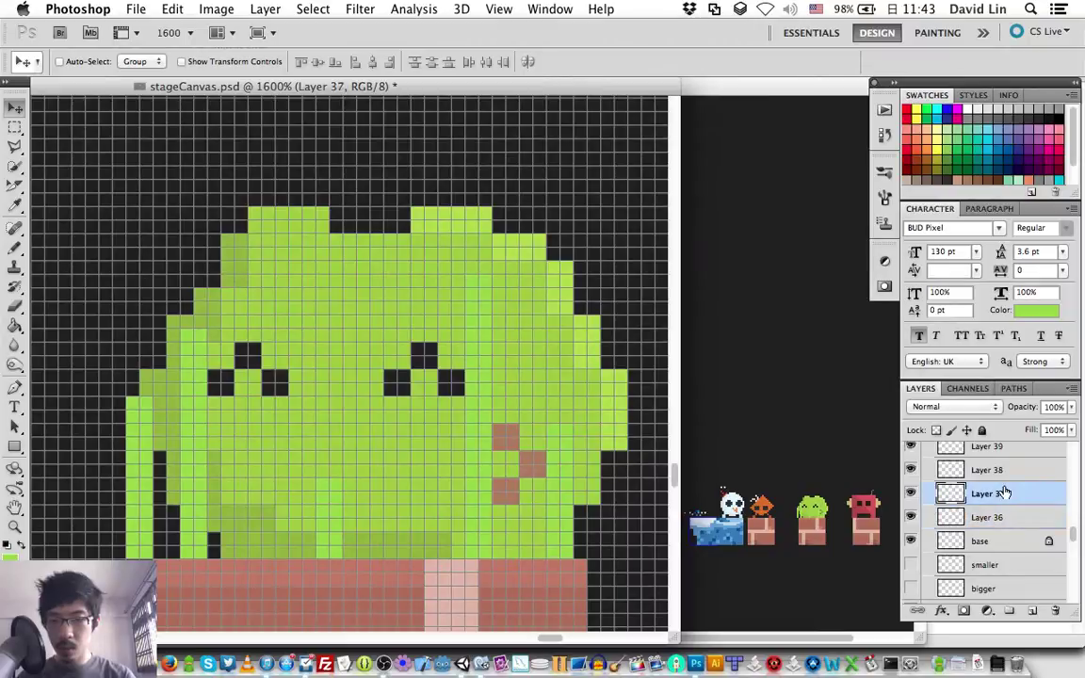
{"action": "key", "text": "Left"}
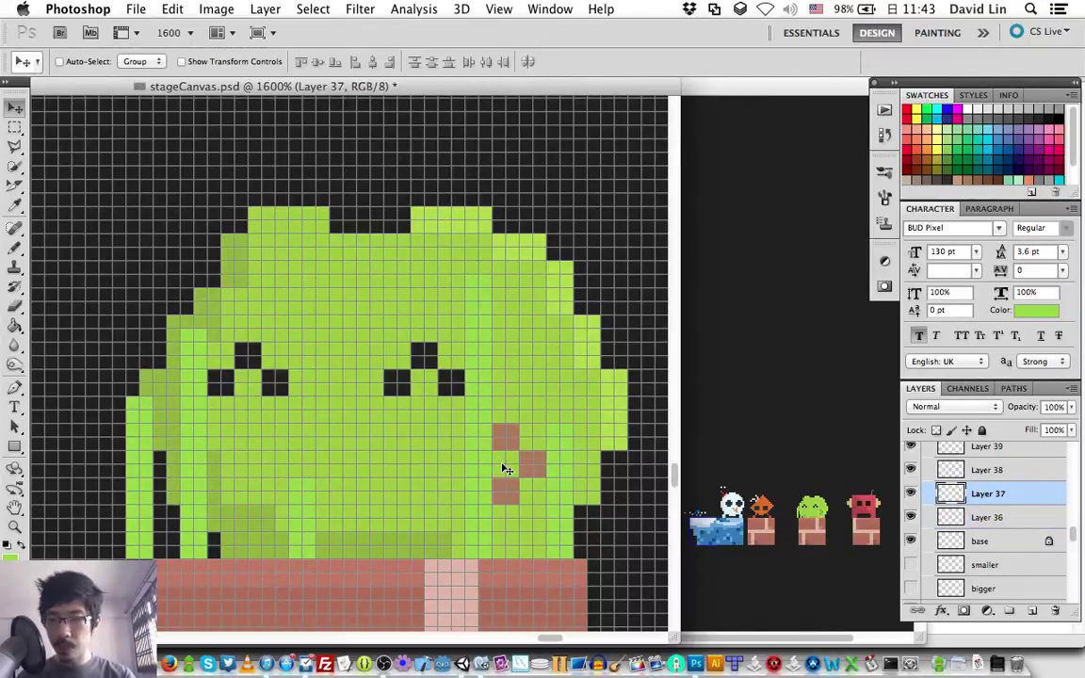
{"action": "left_click", "coordinate": [986, 543]}
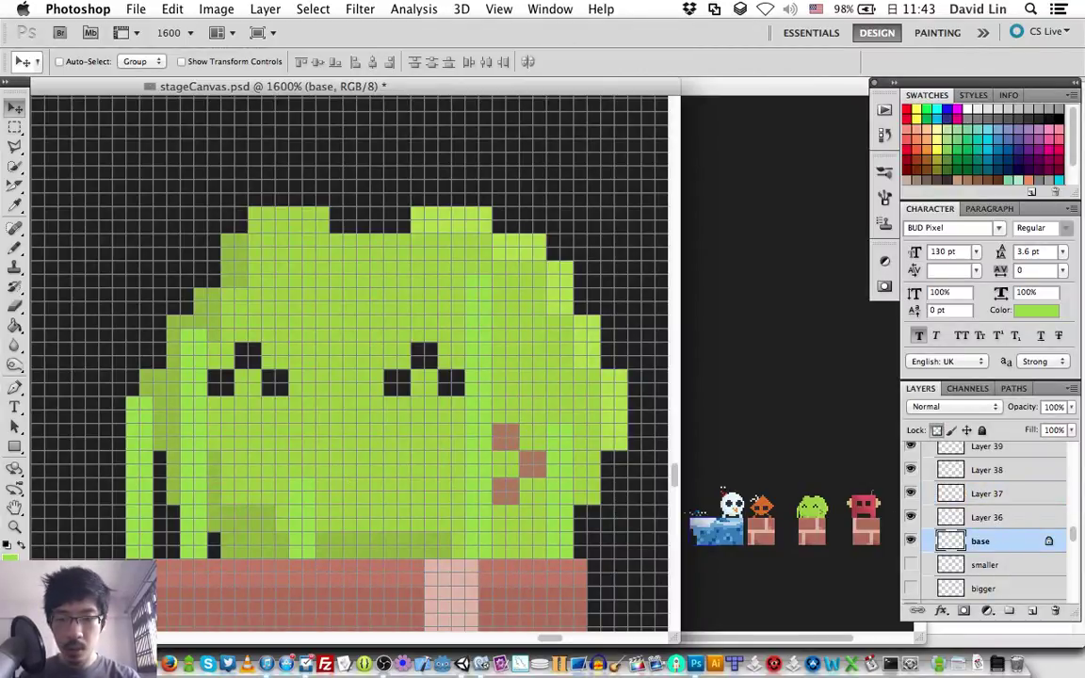
Step: Set the foreground colour to darker green #7ca911 and bring up the Pencil's brush settings
{"action": "left_click", "coordinate": [11, 558]}
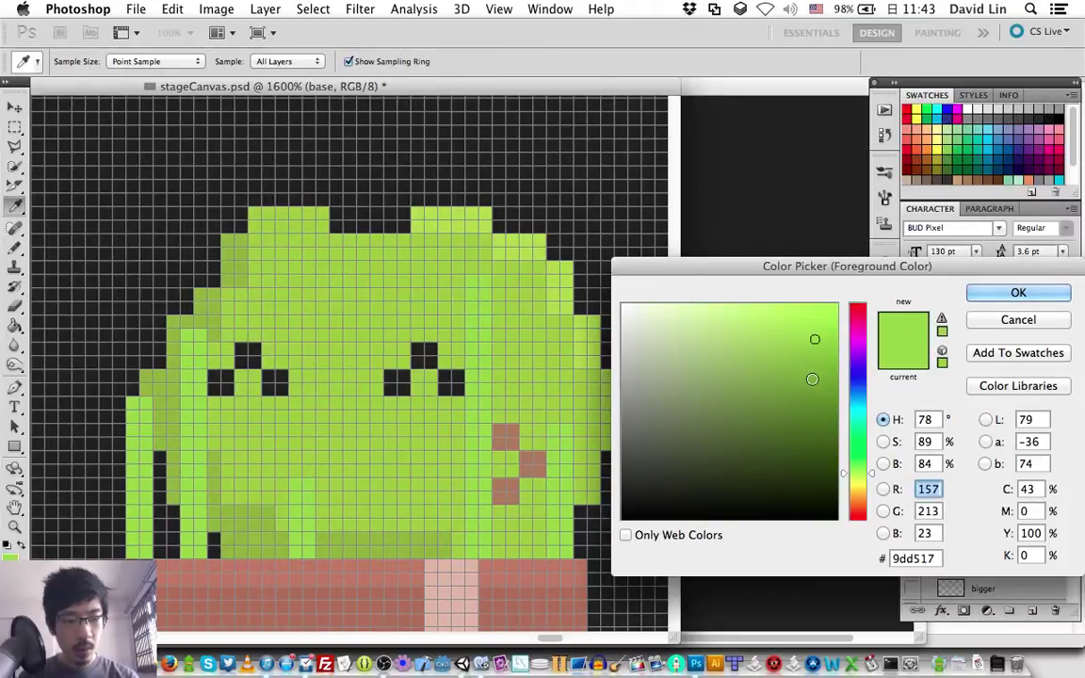
{"action": "left_click", "coordinate": [815, 376]}
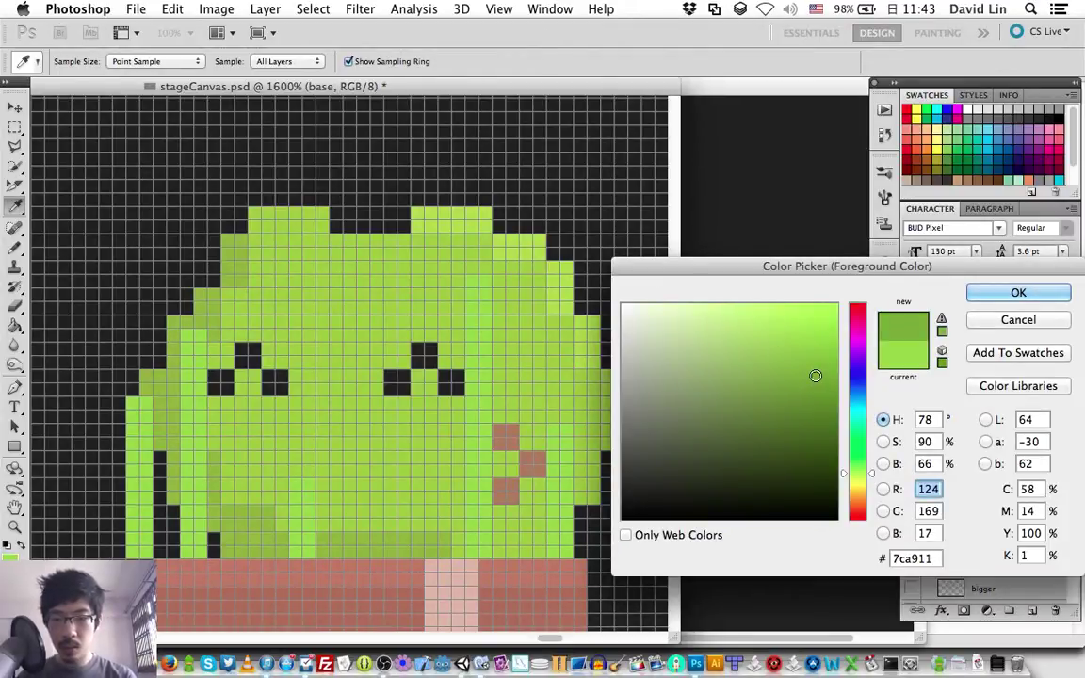
{"action": "key", "text": "Return"}
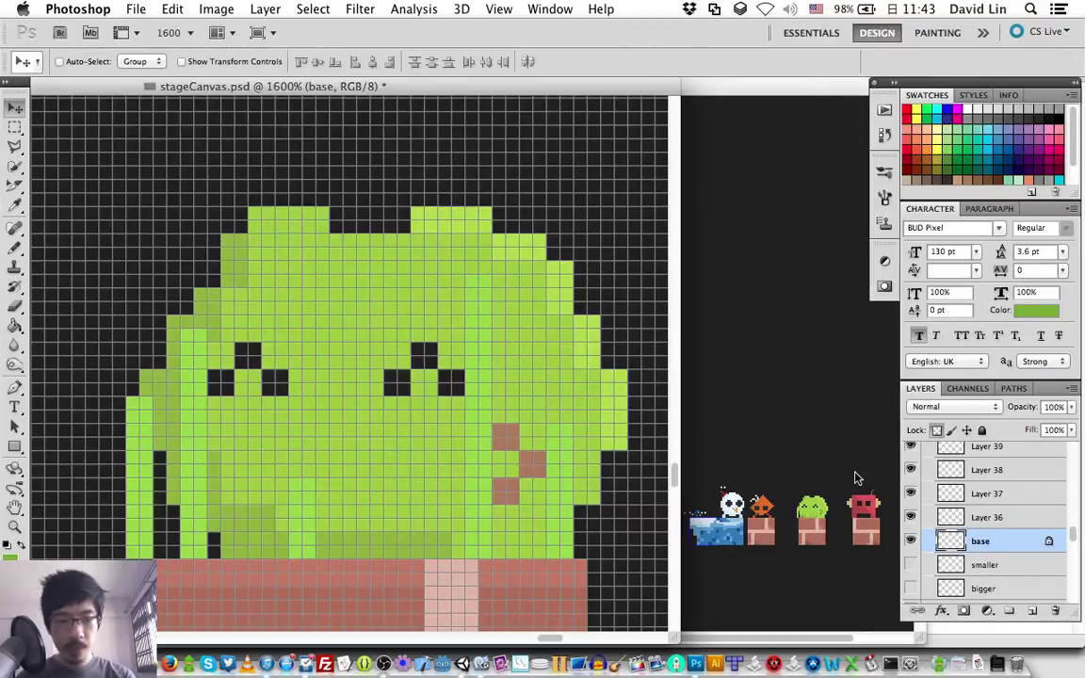
{"action": "key", "text": "b"}
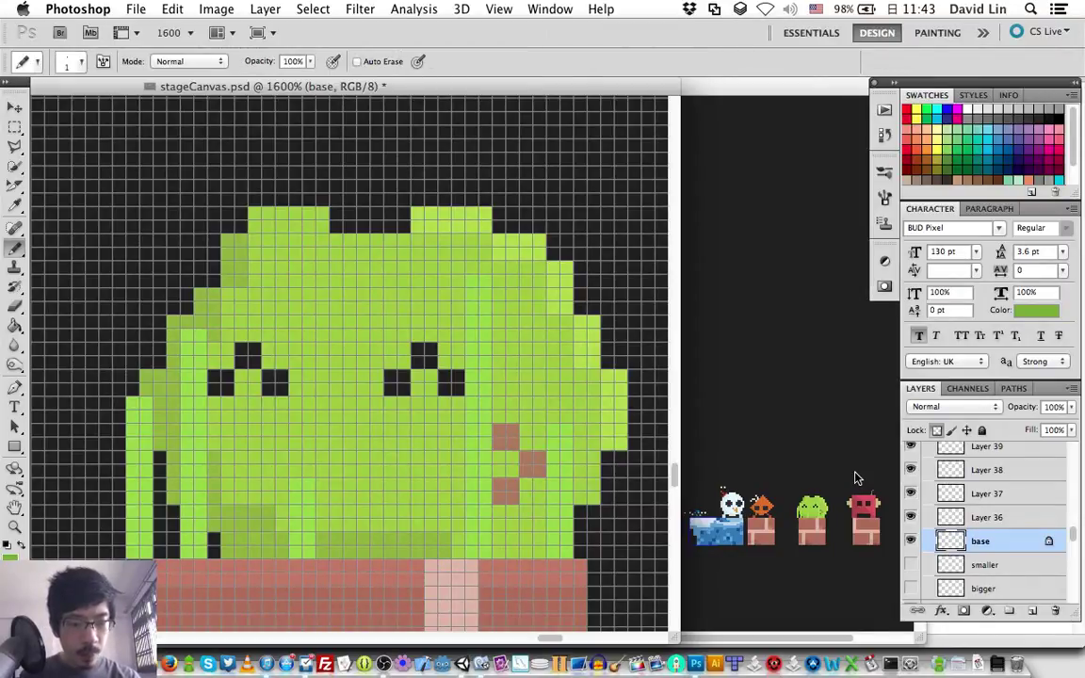
{"action": "right_click", "coordinate": [162, 419]}
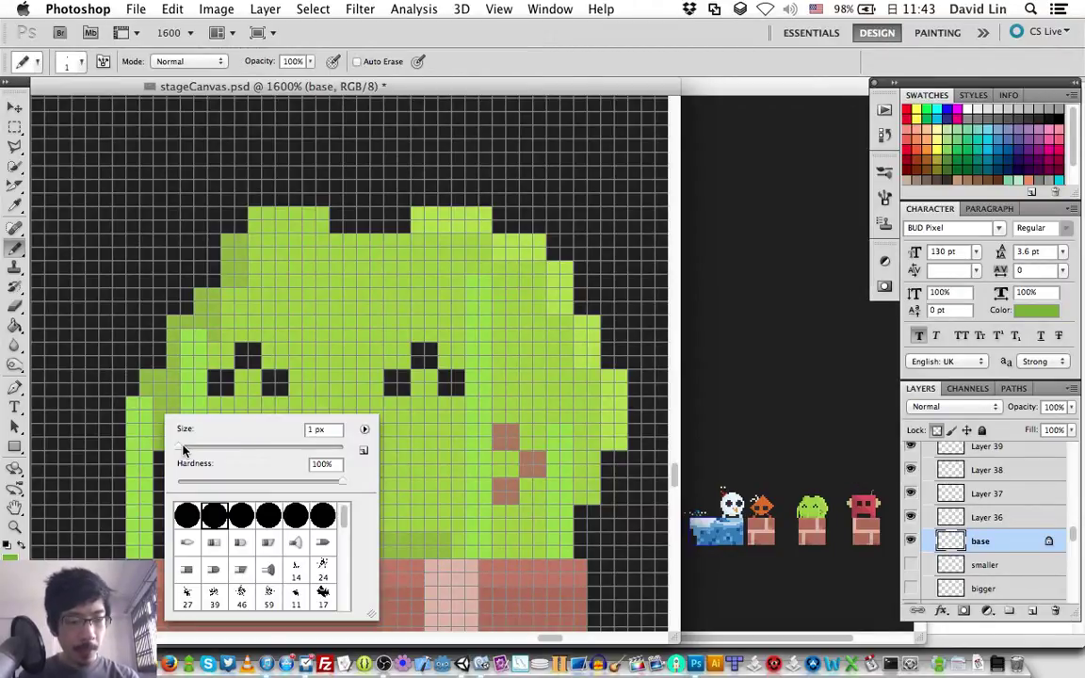
Step: Set the Pencil to 5 px and paint a darker green strip down the blob's left side
{"action": "left_click_drag", "start_coordinate": [183, 451], "coordinate": [185, 450]}
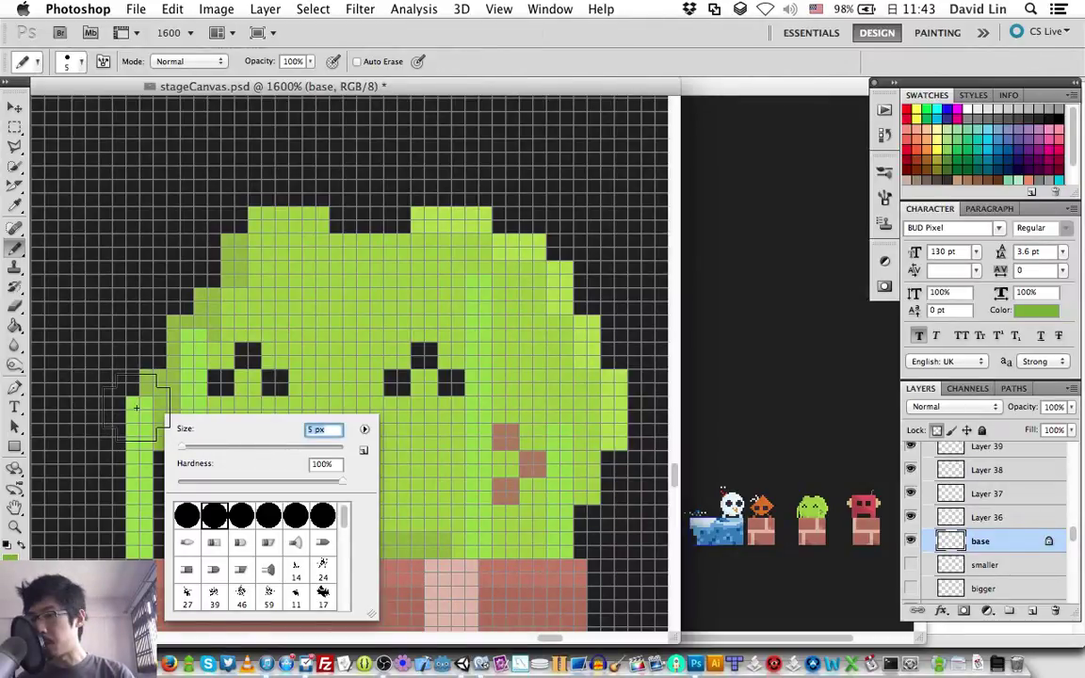
{"action": "key", "text": "Return"}
{"action": "key", "text": "alt+bracketright"}
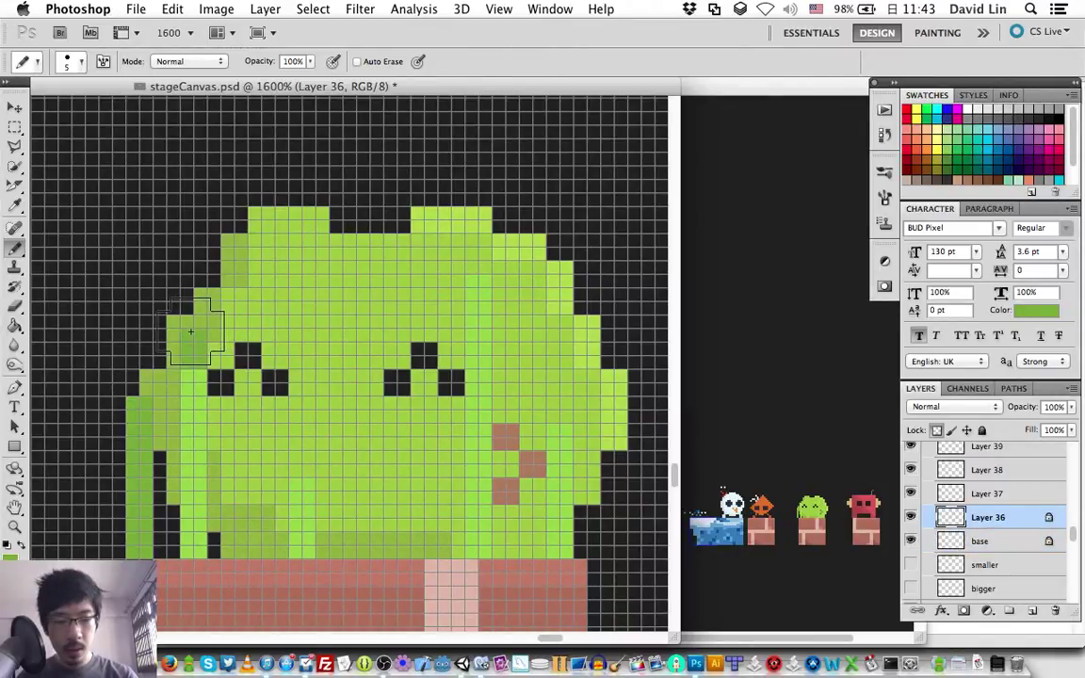
{"action": "left_click_drag", "start_coordinate": [190, 331], "coordinate": [188, 527]}
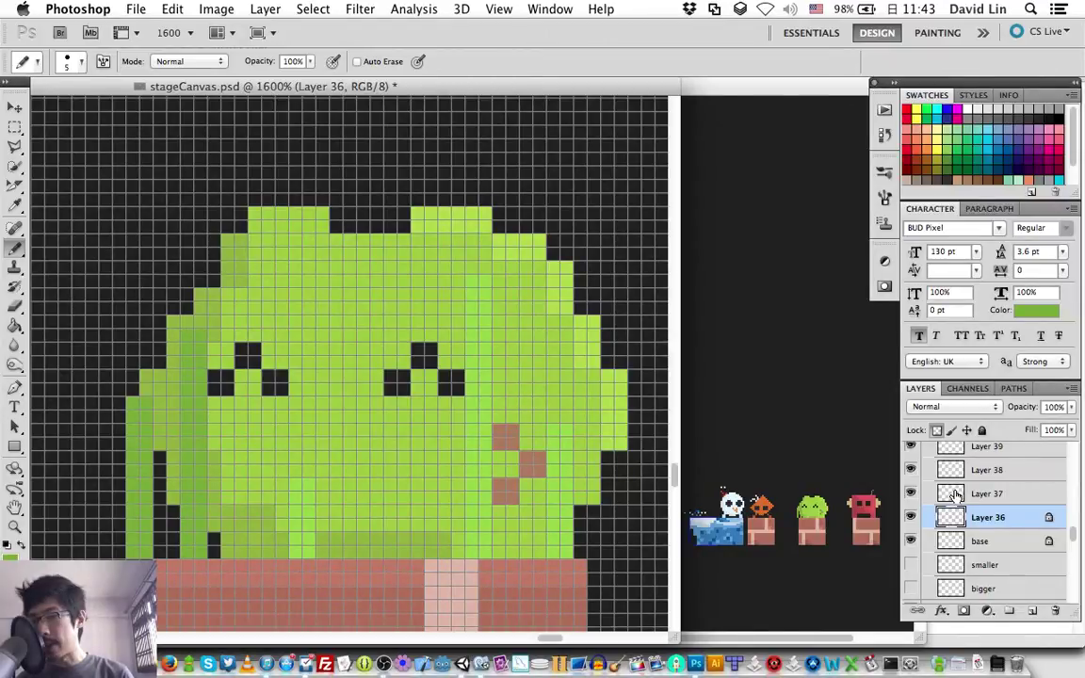
Step: Reorder Layers 37 and 39 and lock Layer 37's transparent pixels
{"action": "left_click_drag", "start_coordinate": [956, 497], "coordinate": [980, 446]}
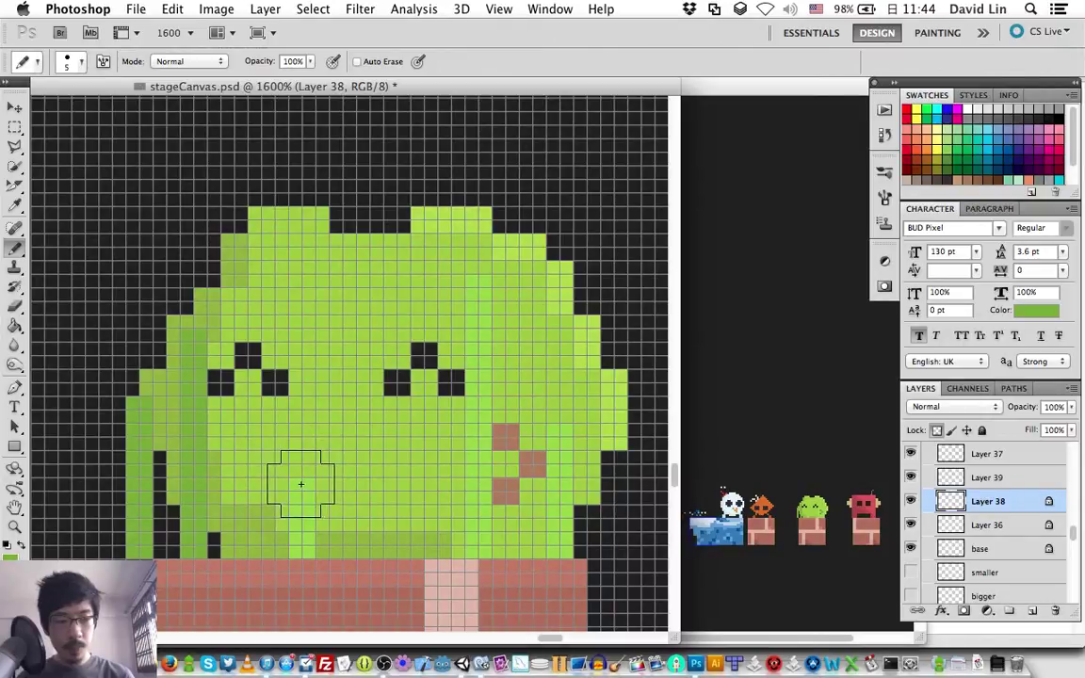
{"action": "left_click_drag", "start_coordinate": [987, 478], "coordinate": [988, 452]}
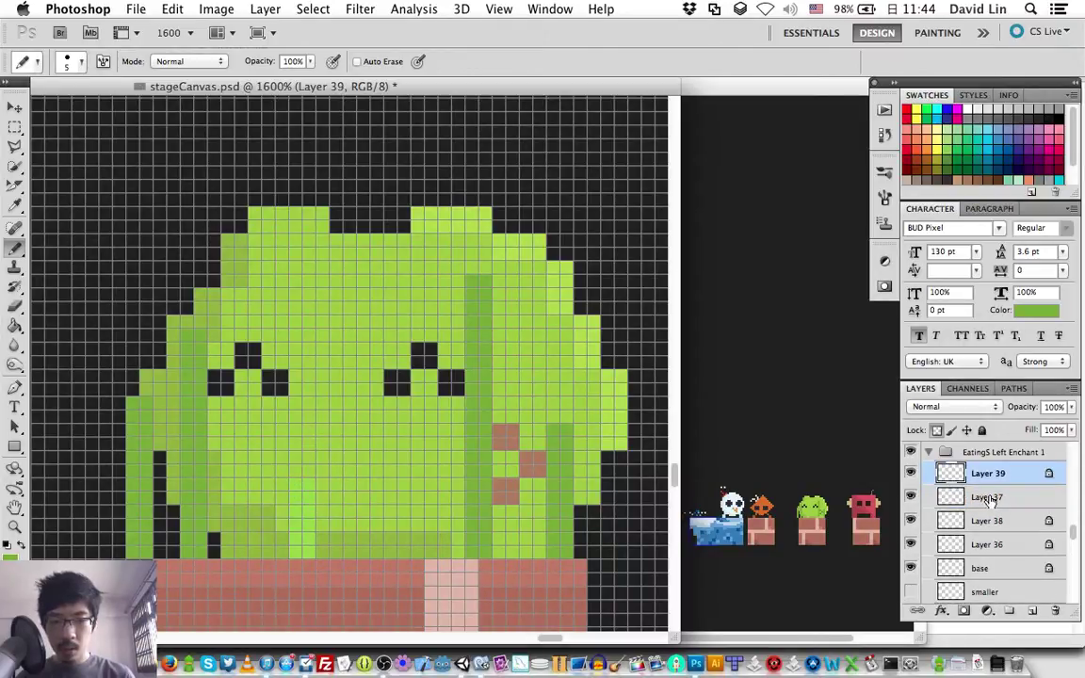
{"action": "left_click", "coordinate": [985, 499]}
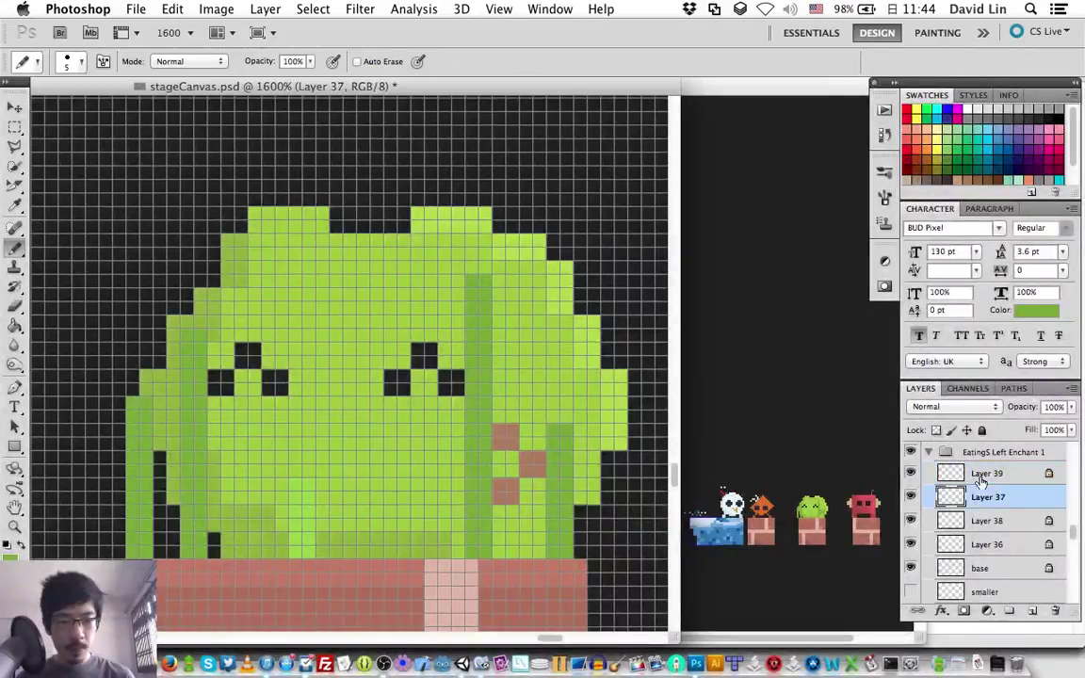
{"action": "left_click", "coordinate": [936, 429]}
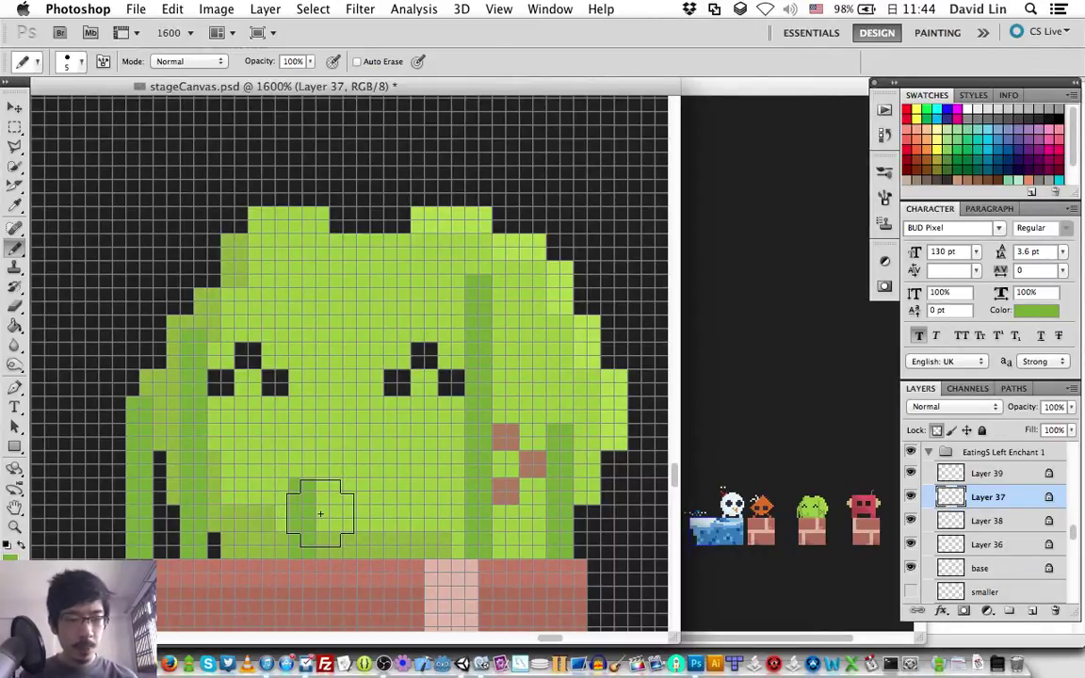
{"action": "key", "text": "v"}
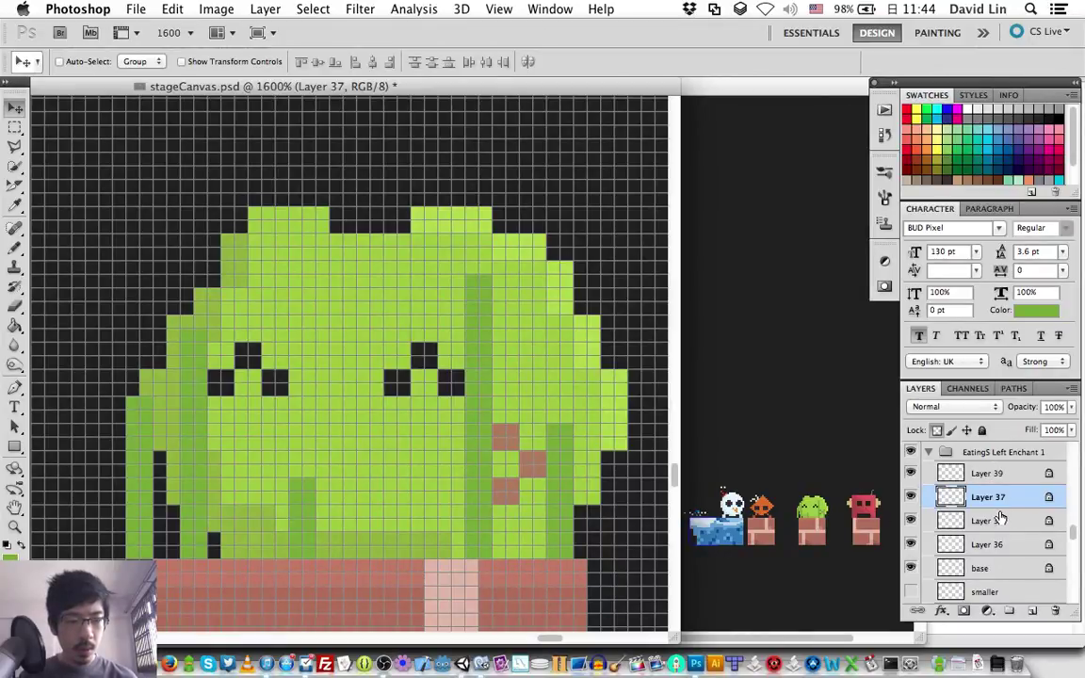
Step: Move Layer 38 above Layer 37, then select Layer 39 down through base together
{"action": "left_click", "coordinate": [1001, 520]}
{"action": "key", "text": "ctrl+bracketright"}
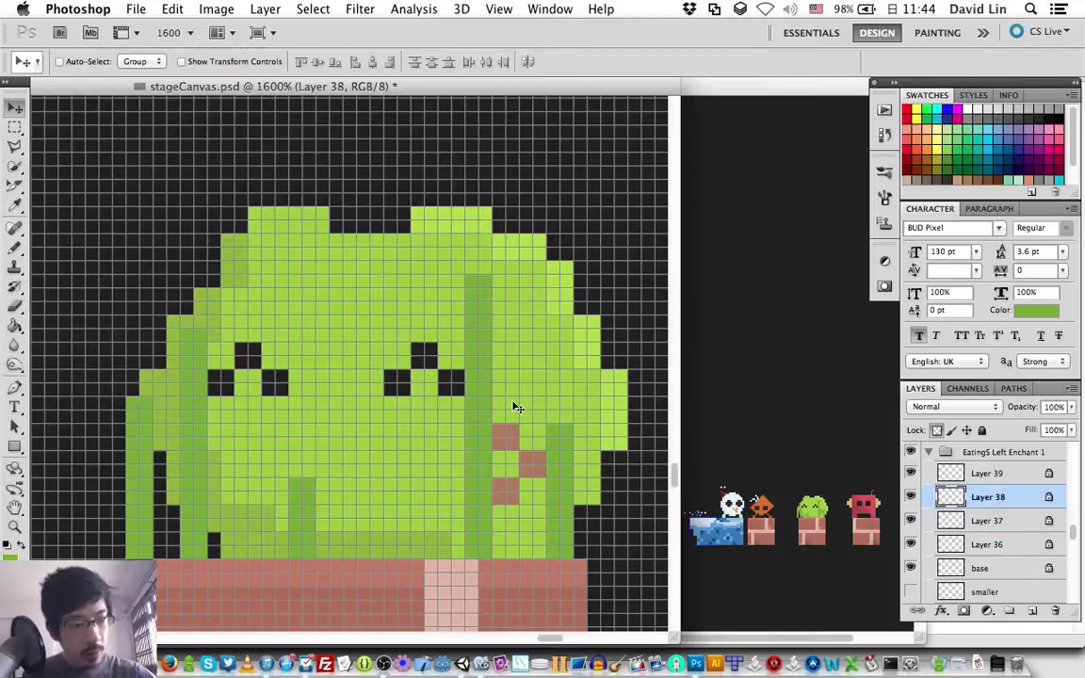
{"action": "left_click", "coordinate": [959, 518]}
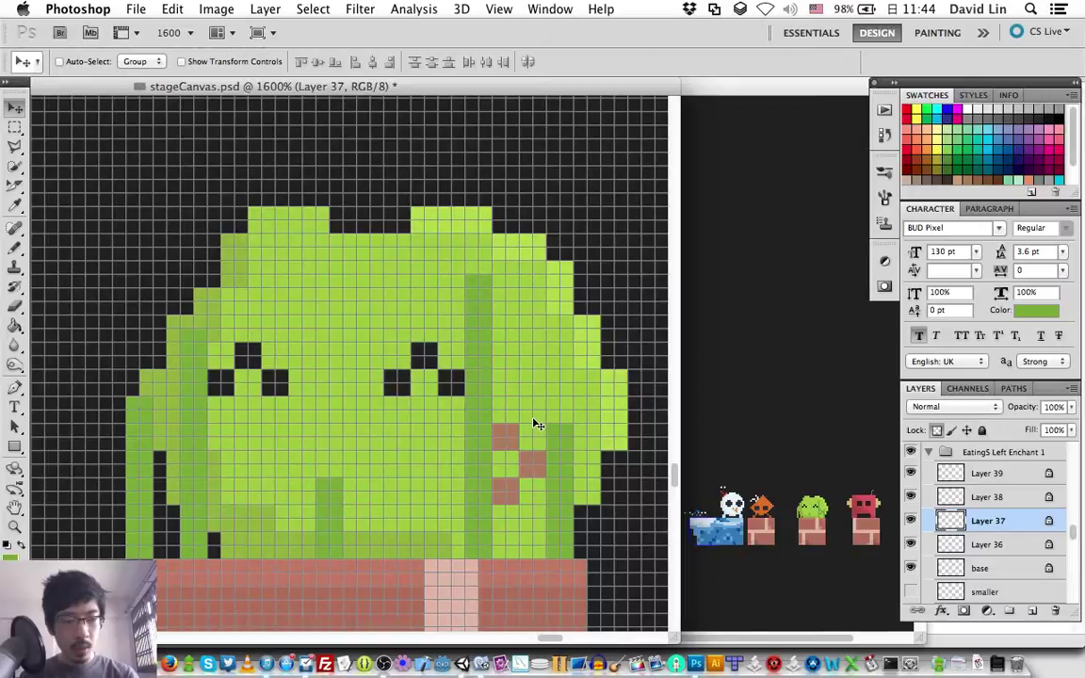
{"action": "left_click", "coordinate": [994, 569]}
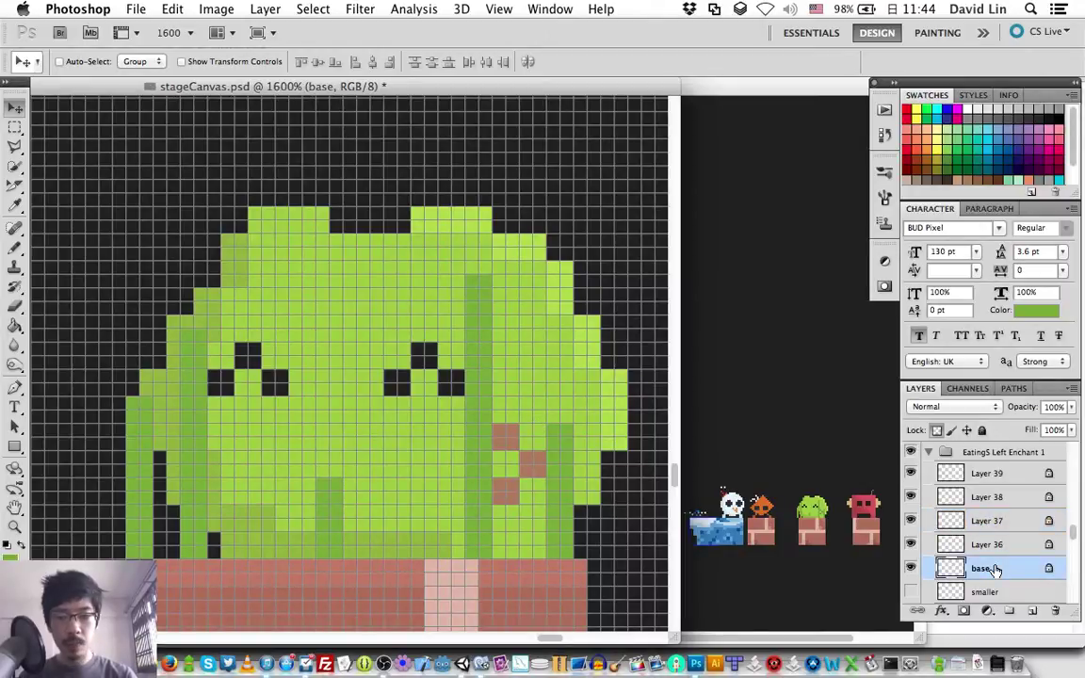
{"action": "left_click", "coordinate": [1017, 474], "text": "shift"}
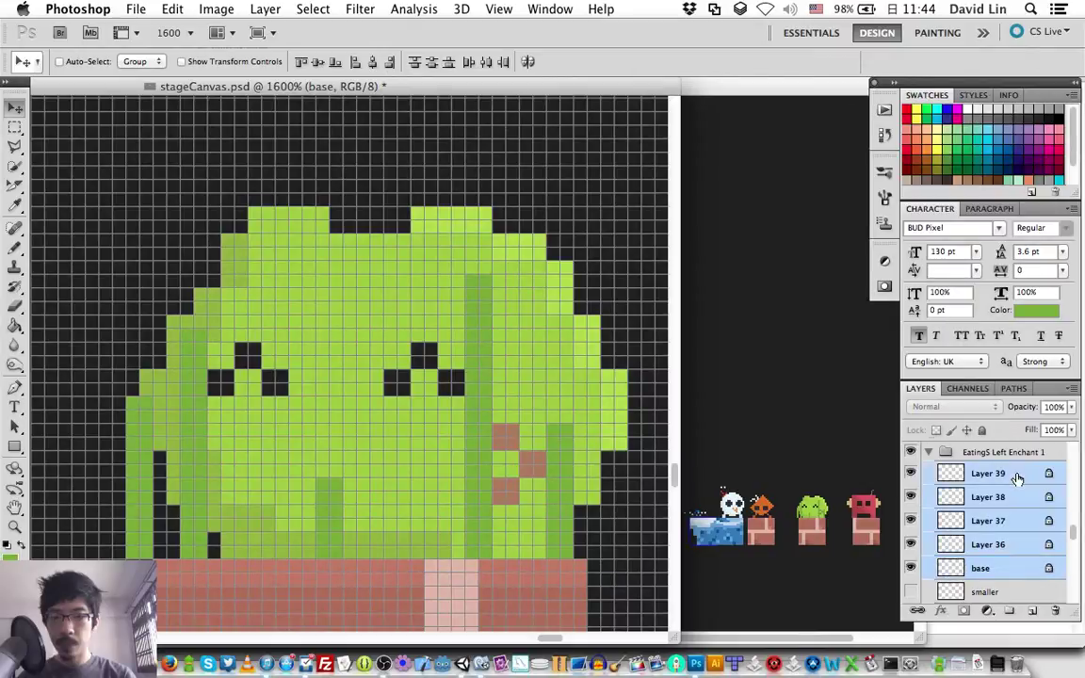
Step: Nudge the selected stripe and cheek layers six pixels right, then two pixels back left
{"action": "key", "text": "Right"}
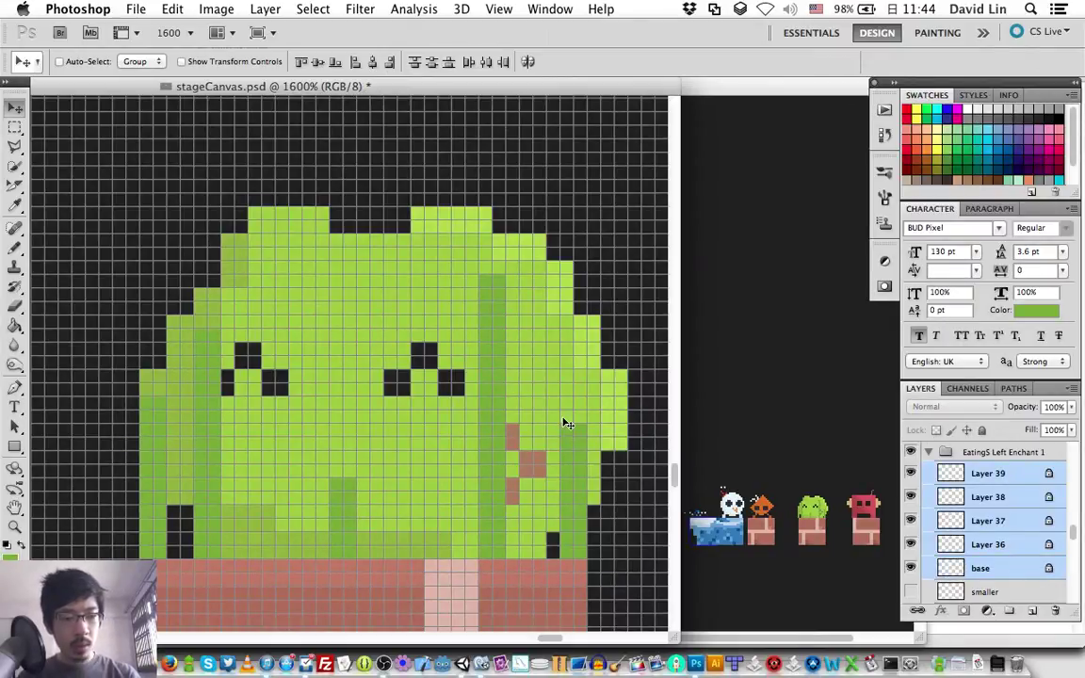
{"action": "key", "text": "Right"}
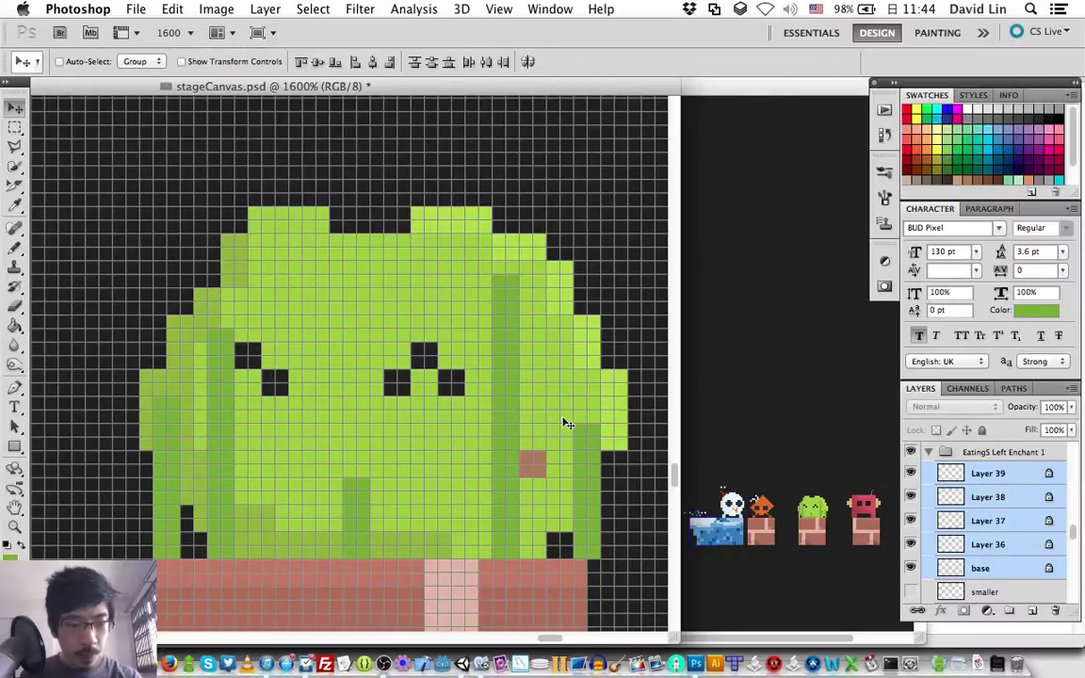
{"action": "key", "text": "Right"}
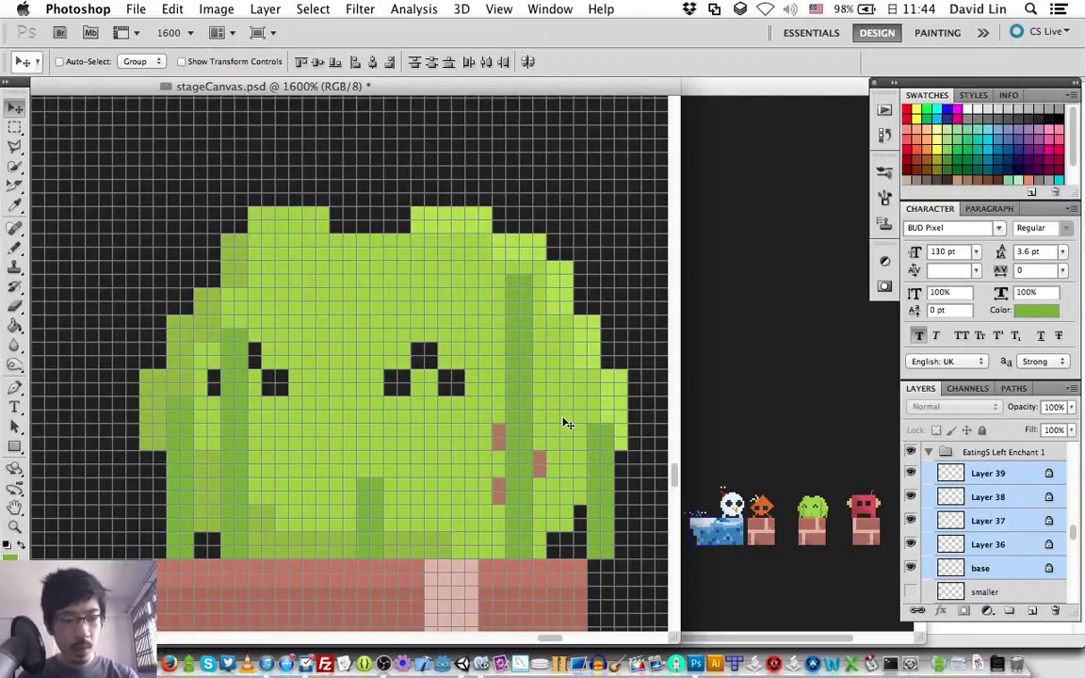
{"action": "key", "text": "Right"}
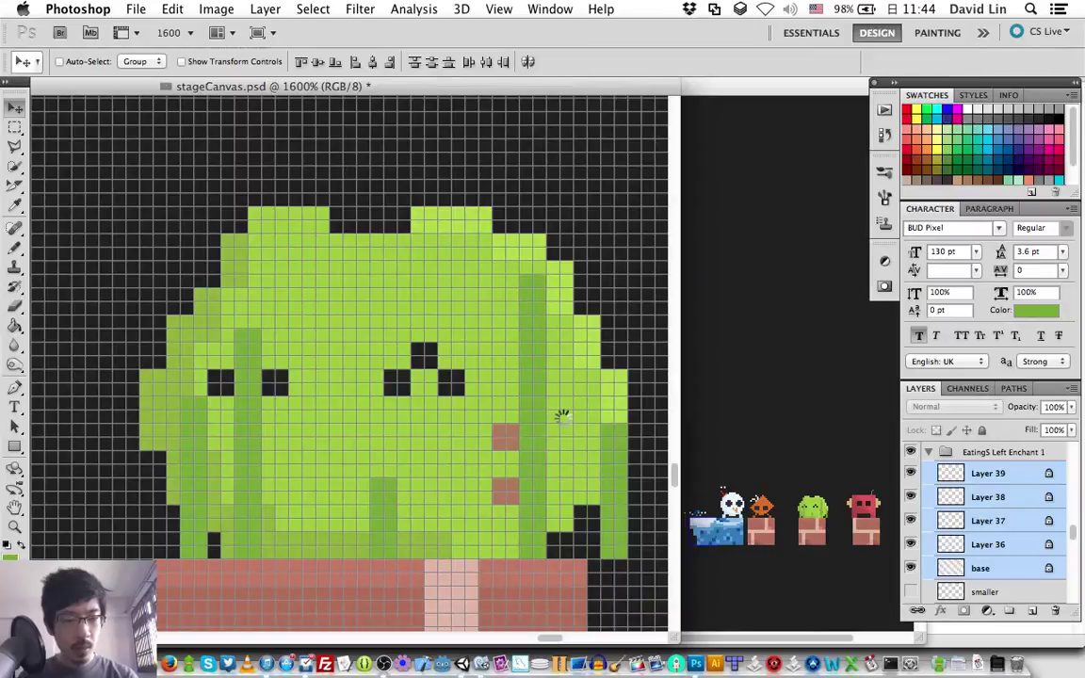
{"action": "key", "text": "Right"}
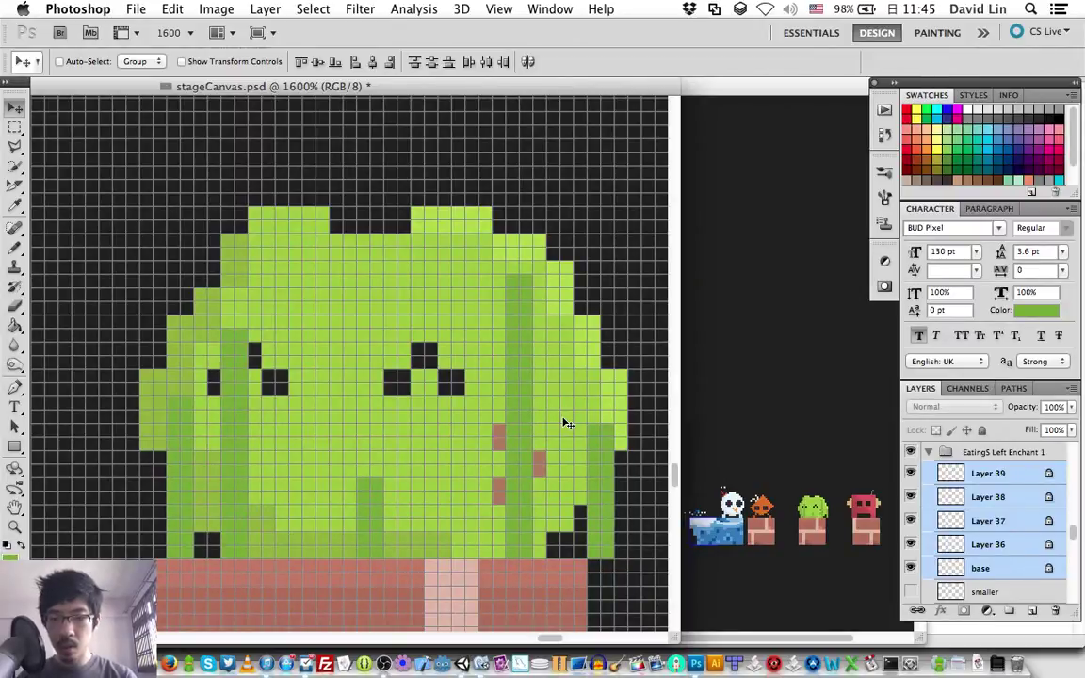
{"action": "key", "text": "Right"}
{"action": "key", "text": "Left"}
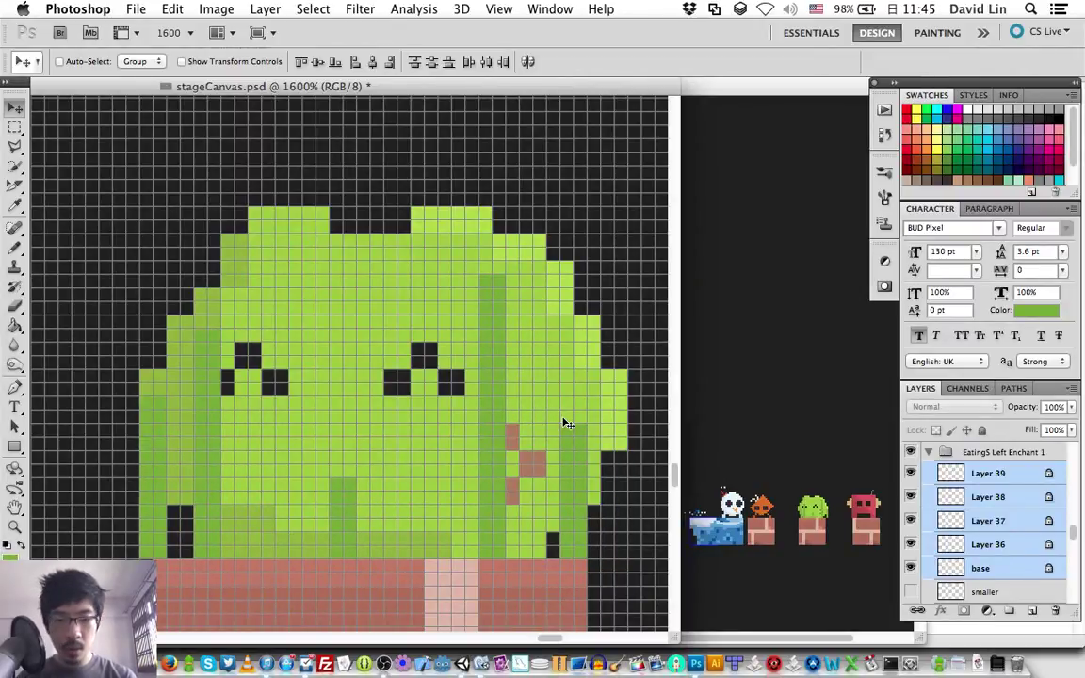
{"action": "key", "text": "Left"}
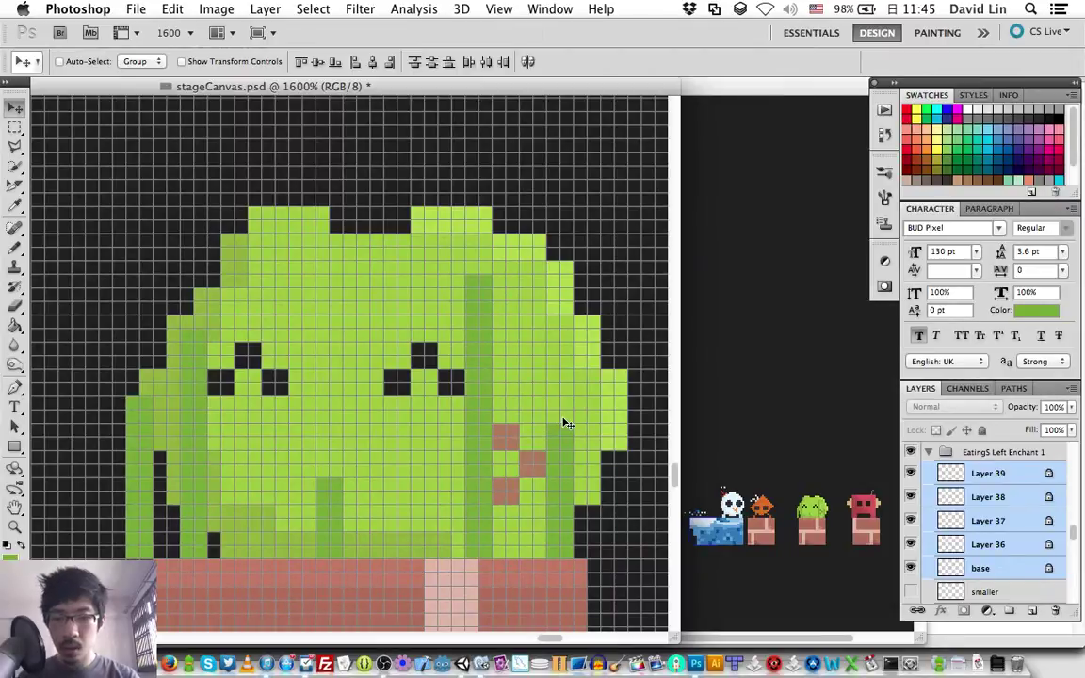
Step: Add a new Layer 40 above Layer 39
{"action": "left_click", "coordinate": [1001, 482]}
{"action": "key", "text": "super+shift+n"}
{"action": "key", "text": "BackSpace"}
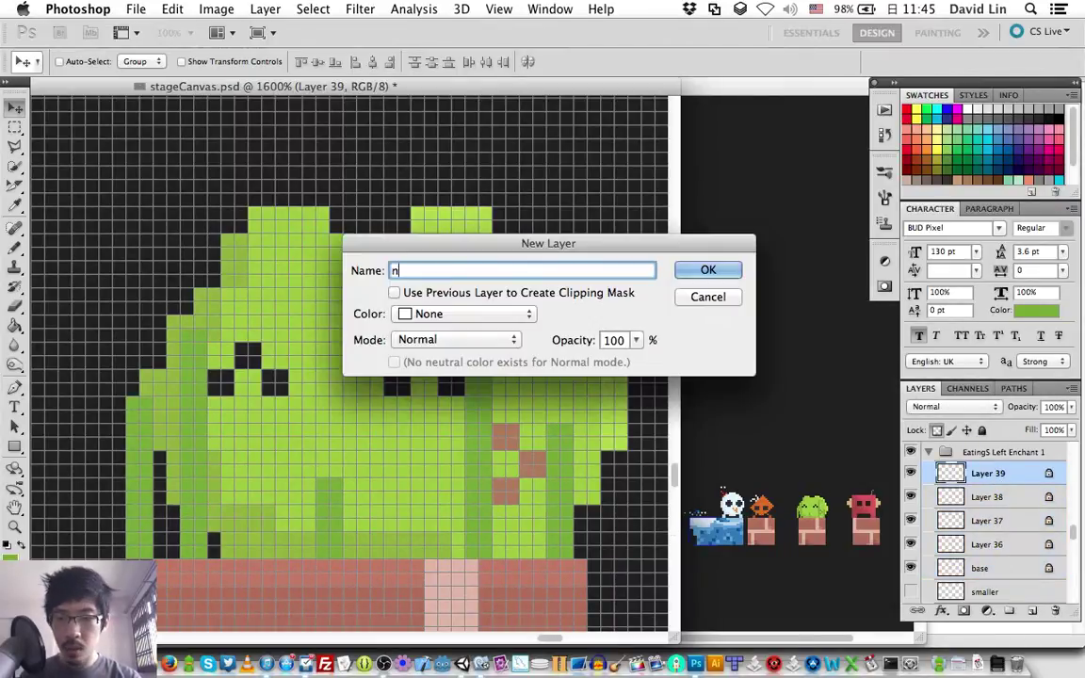
{"action": "key", "text": "Return"}
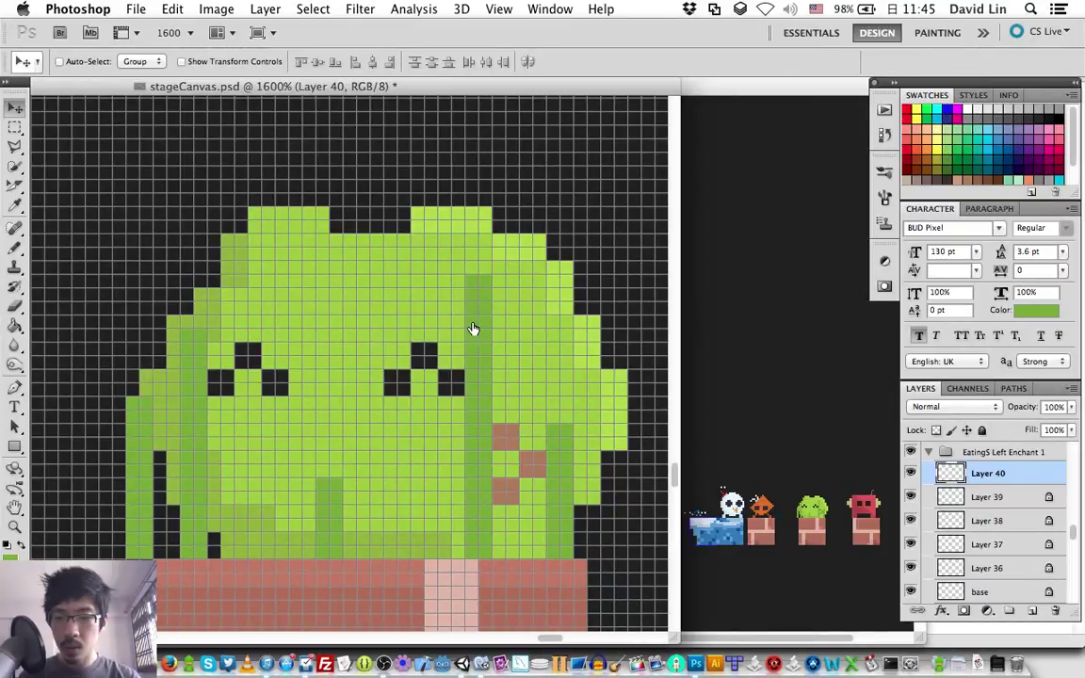
Step: Pencil a green column up the blob's right edge, widen it in darker green, and save
{"action": "key", "text": "b"}
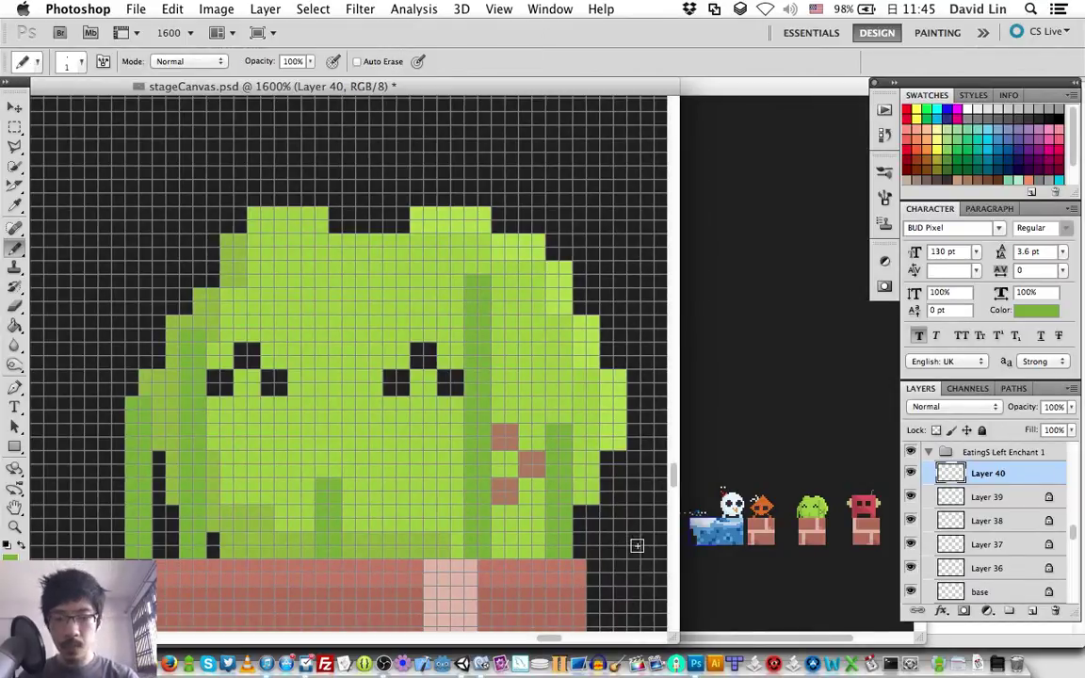
{"action": "left_click", "coordinate": [632, 551]}
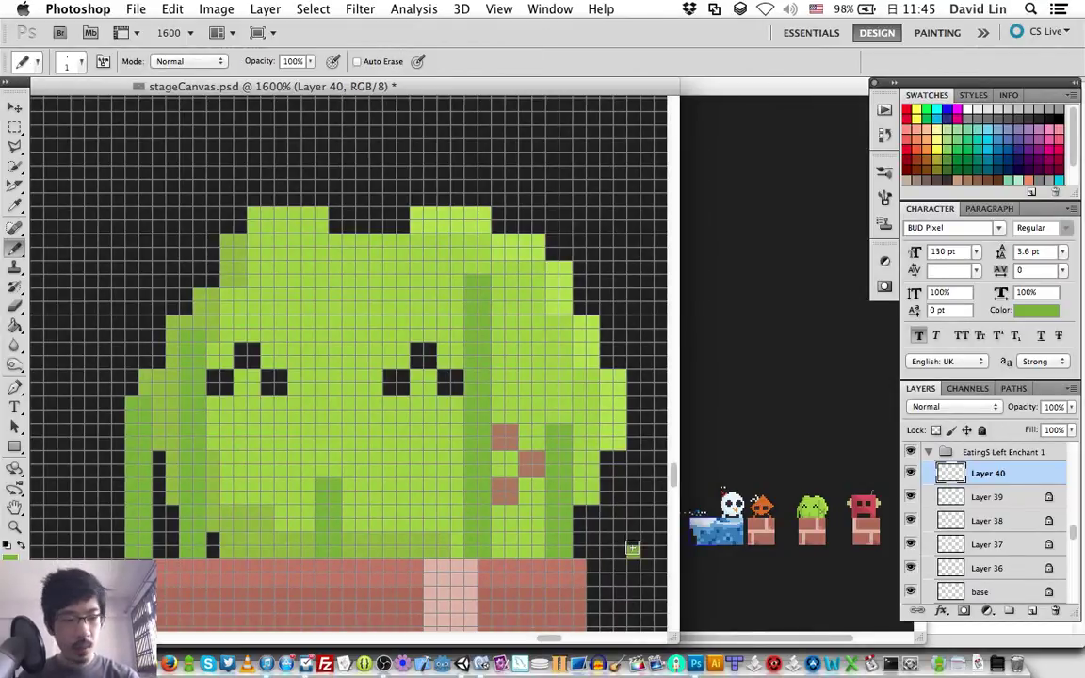
{"action": "left_click", "coordinate": [633, 402], "text": "shift"}
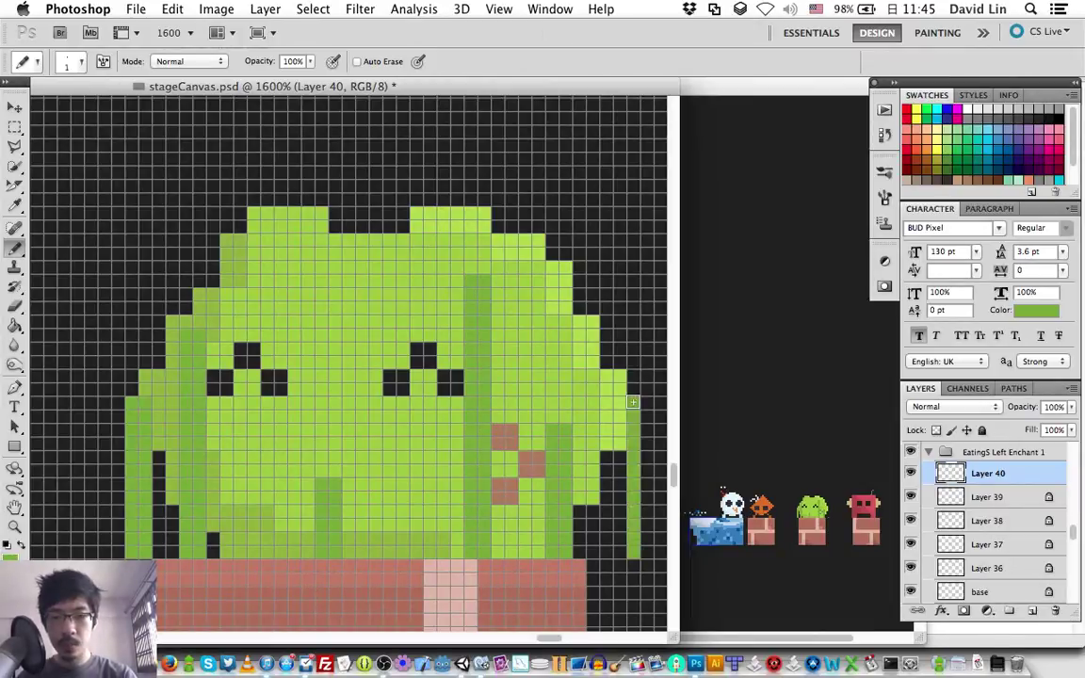
{"action": "left_click_drag", "start_coordinate": [649, 407], "coordinate": [624, 521]}
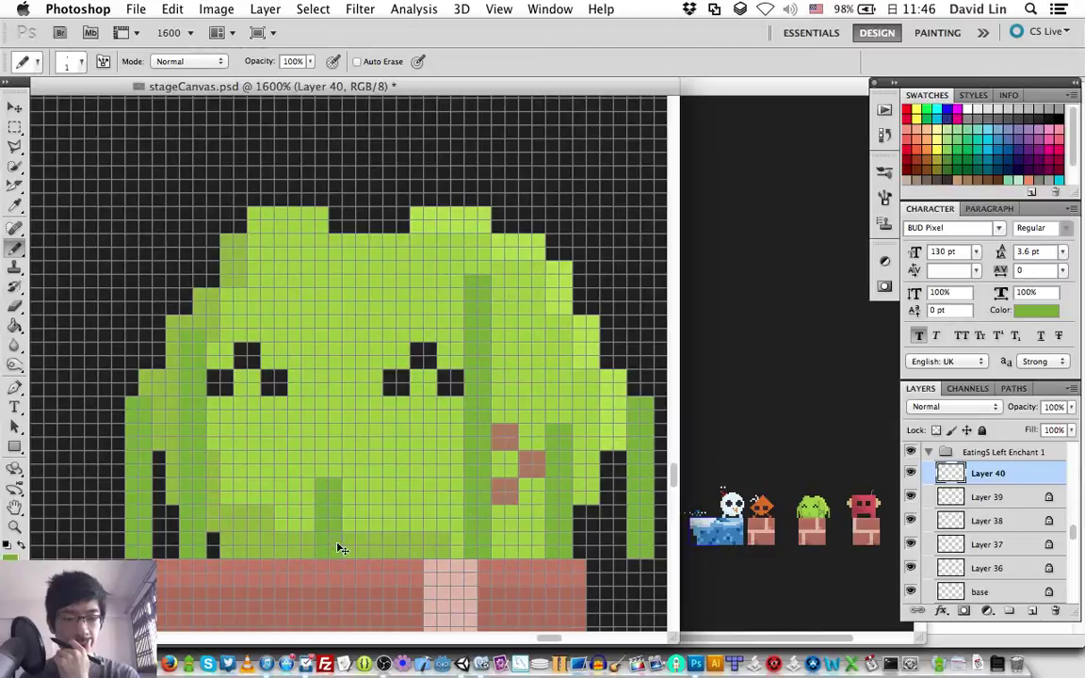
{"action": "key", "text": "super+s"}
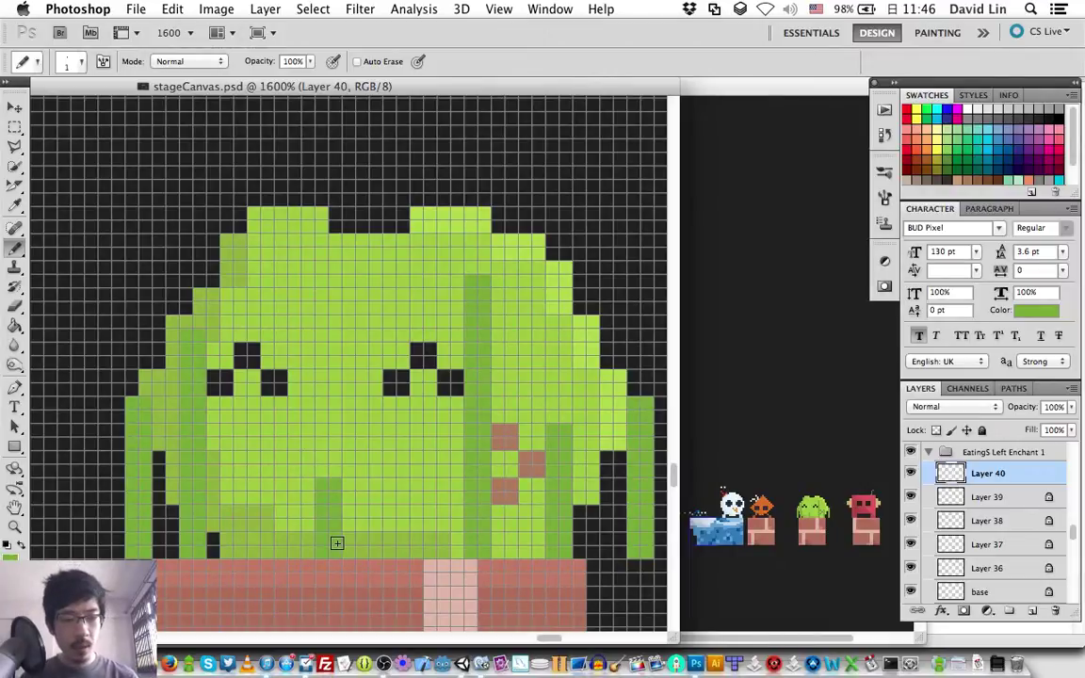
{"action": "key", "text": "super+Tab"}
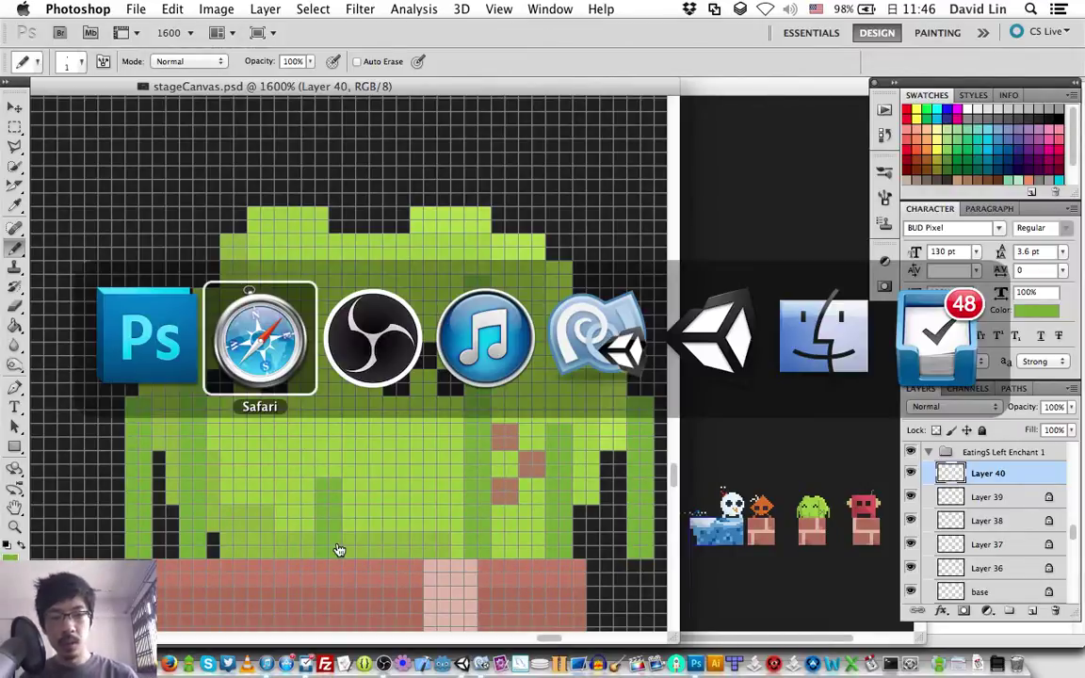
{"action": "key", "text": "super+Tab"}
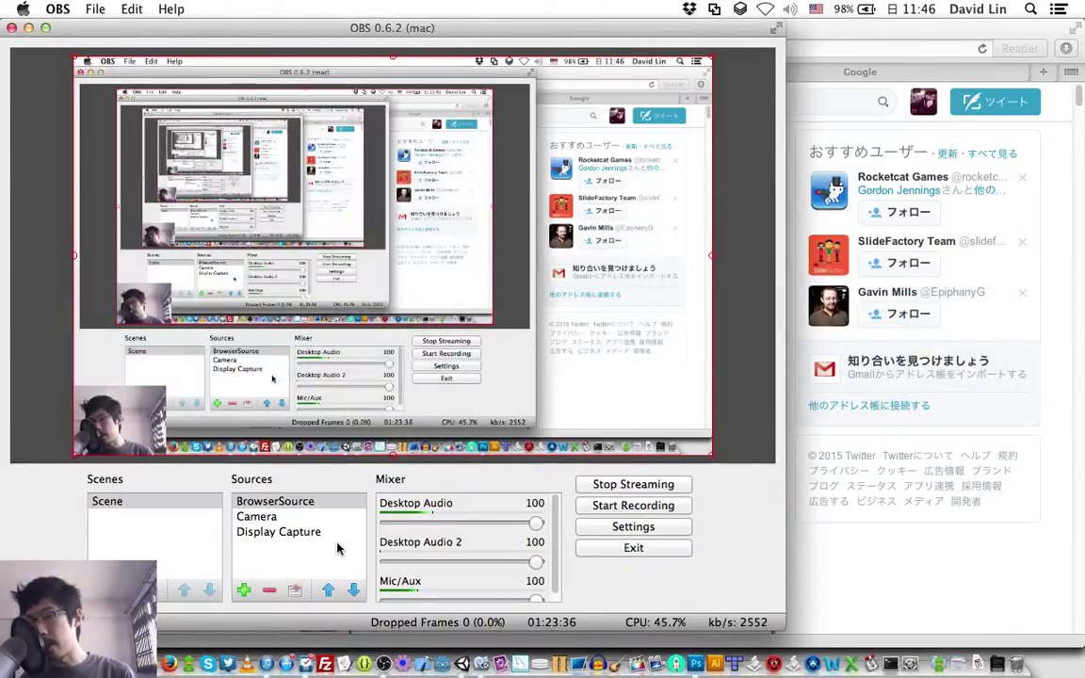
{"action": "key", "text": "super+Tab"}
{"action": "key", "text": "super+Tab"}
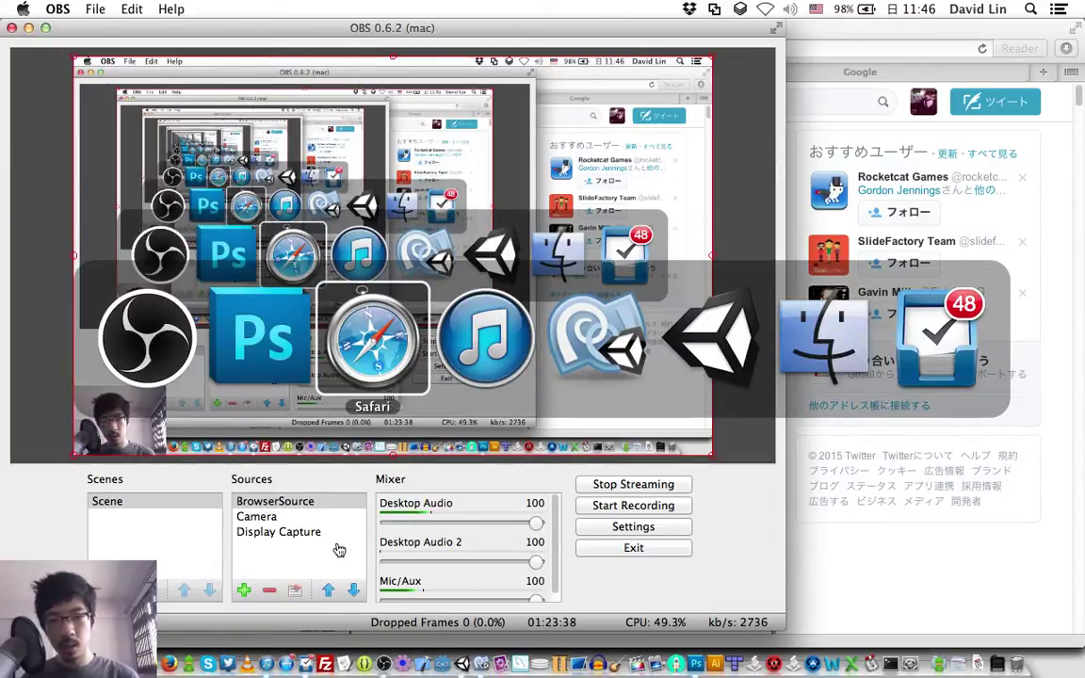
{"action": "key", "text": "super+Tab"}
{"action": "key", "text": "super+Tab"}
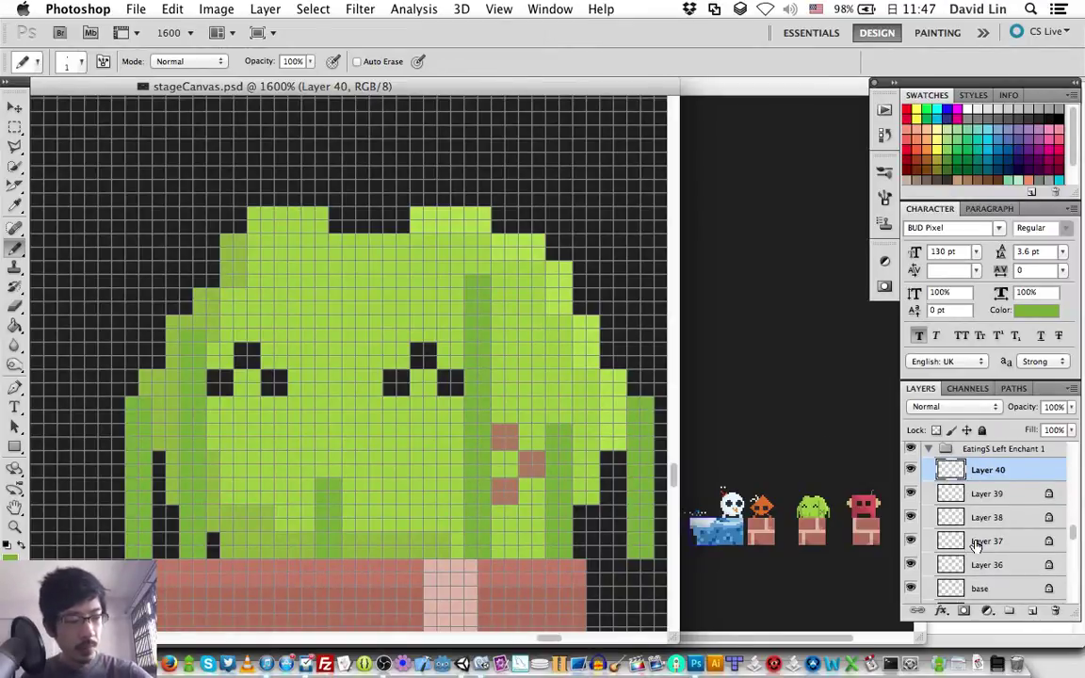
Step: Delete Layer 39 through the old base and add an empty new layer named 'base'
{"action": "scroll", "coordinate": [978, 544], "scroll_direction": "down", "scroll_amount": 2}
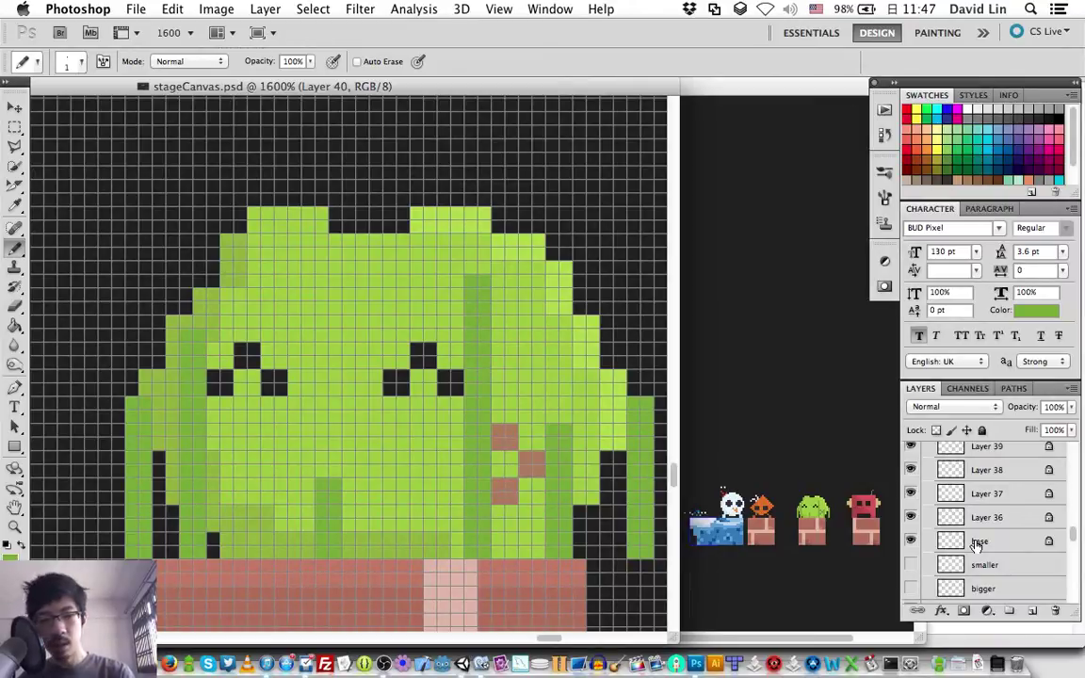
{"action": "left_click", "coordinate": [980, 542], "text": "shift"}
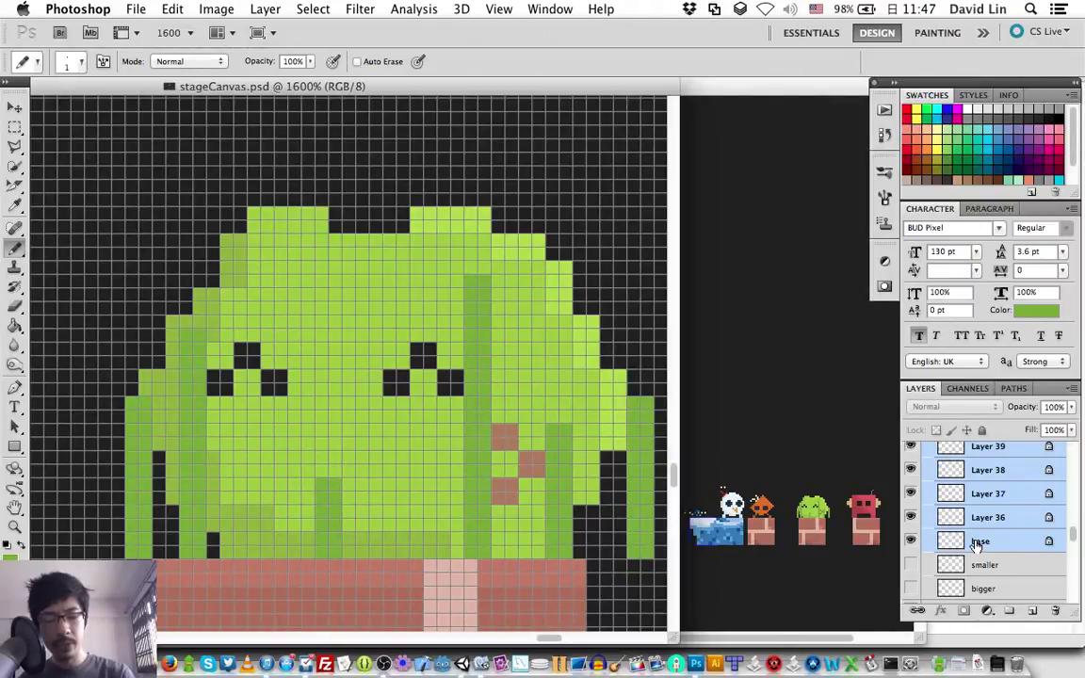
{"action": "key", "text": "Delete"}
{"action": "key", "text": "ctrl+shift+n"}
{"action": "type", "text": "b"}
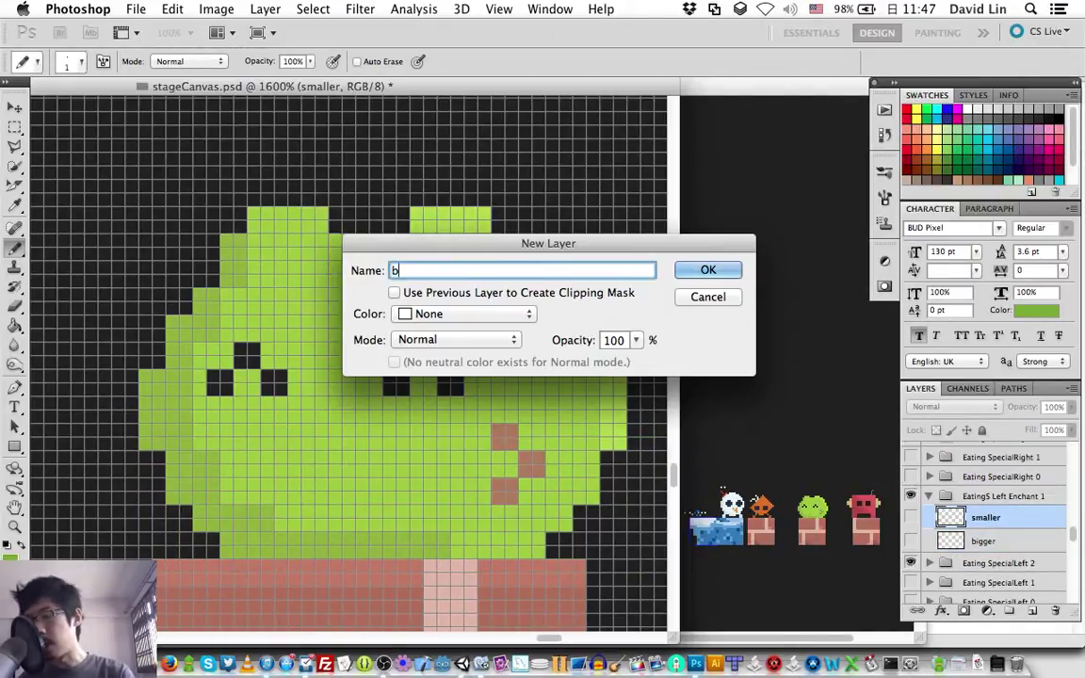
{"action": "type", "text": "ase"}
{"action": "key", "text": "Return"}
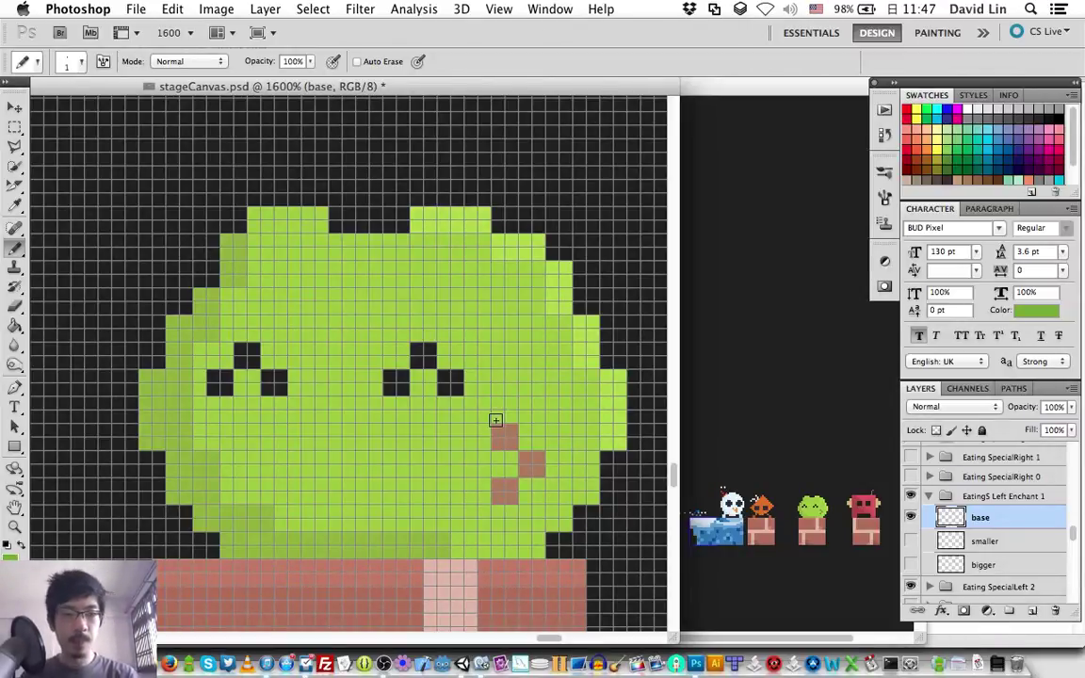
Step: Save stageCanvas.psd and pan around to inspect the green bush sprite above its brick base
{"action": "scroll", "coordinate": [496, 419], "scroll_direction": "up", "scroll_amount": 2}
{"action": "scroll", "coordinate": [496, 420], "scroll_direction": "left", "scroll_amount": 2}
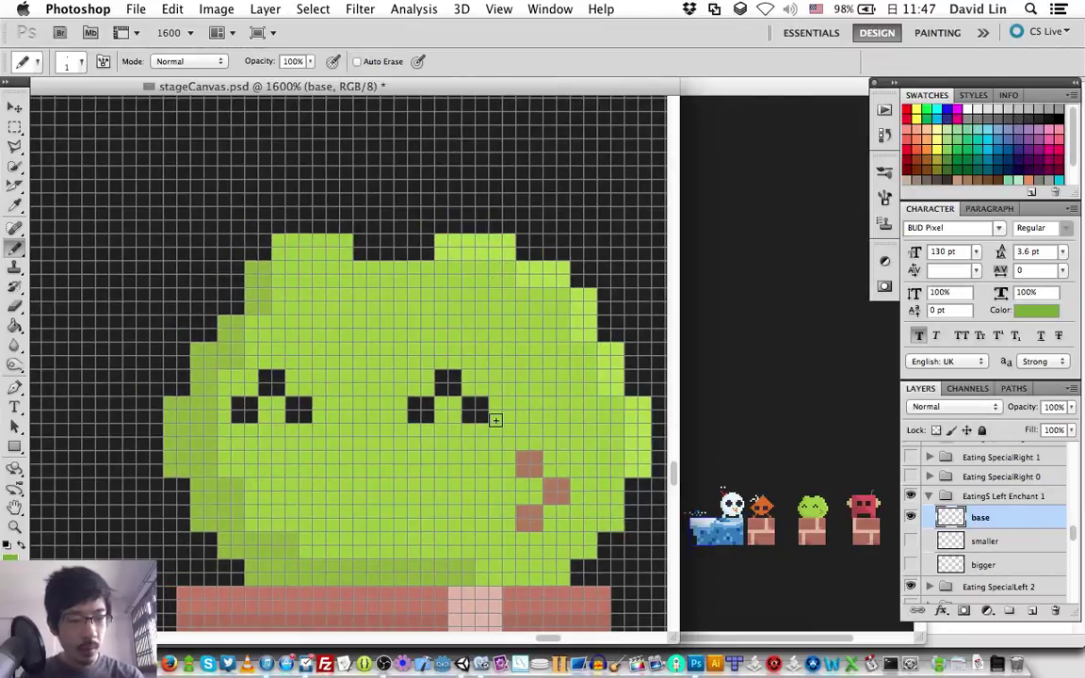
{"action": "scroll", "coordinate": [495, 419], "scroll_direction": "down", "scroll_amount": 2}
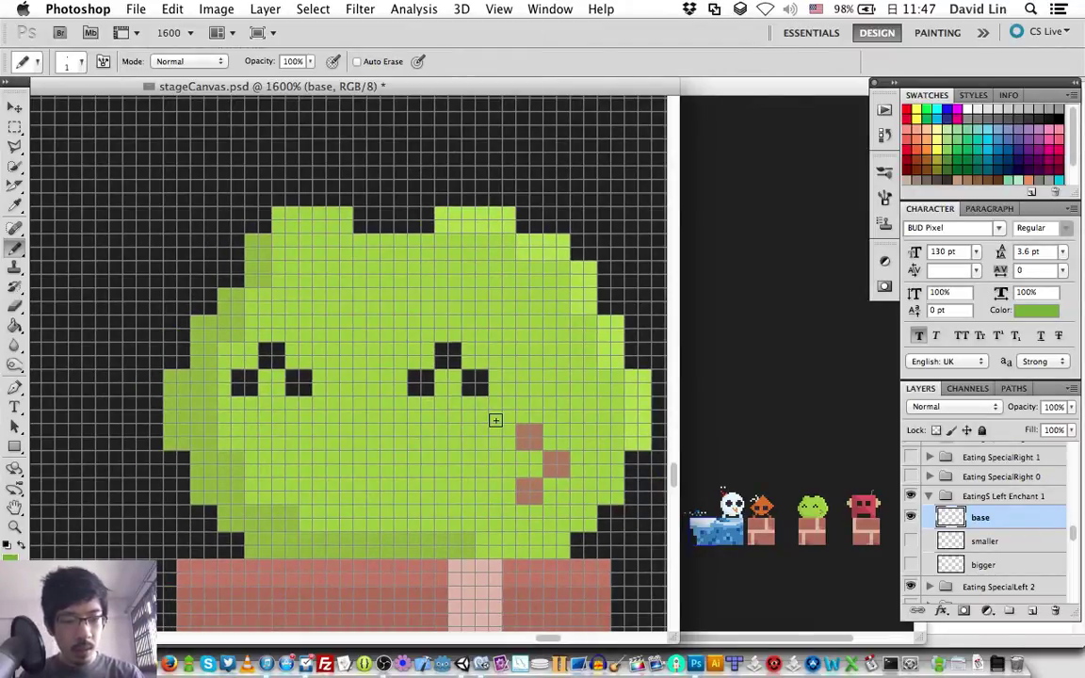
{"action": "key", "text": "ctrl+s"}
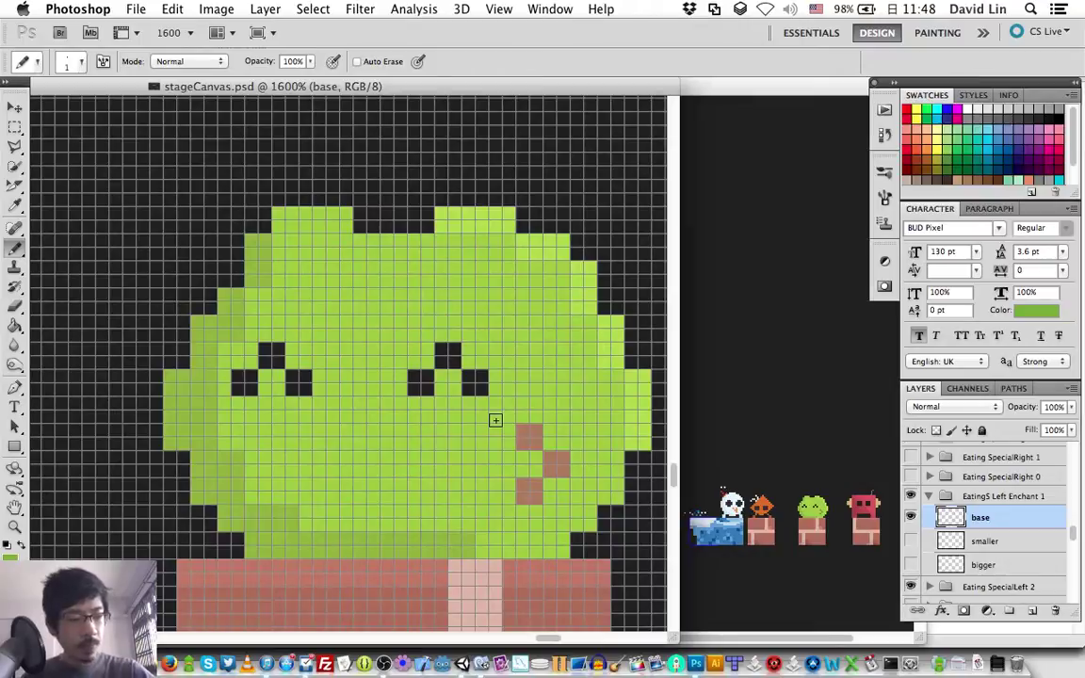
{"action": "scroll", "coordinate": [495, 420], "scroll_direction": "right", "scroll_amount": 3}
{"action": "scroll", "coordinate": [495, 420], "scroll_direction": "up", "scroll_amount": 1}
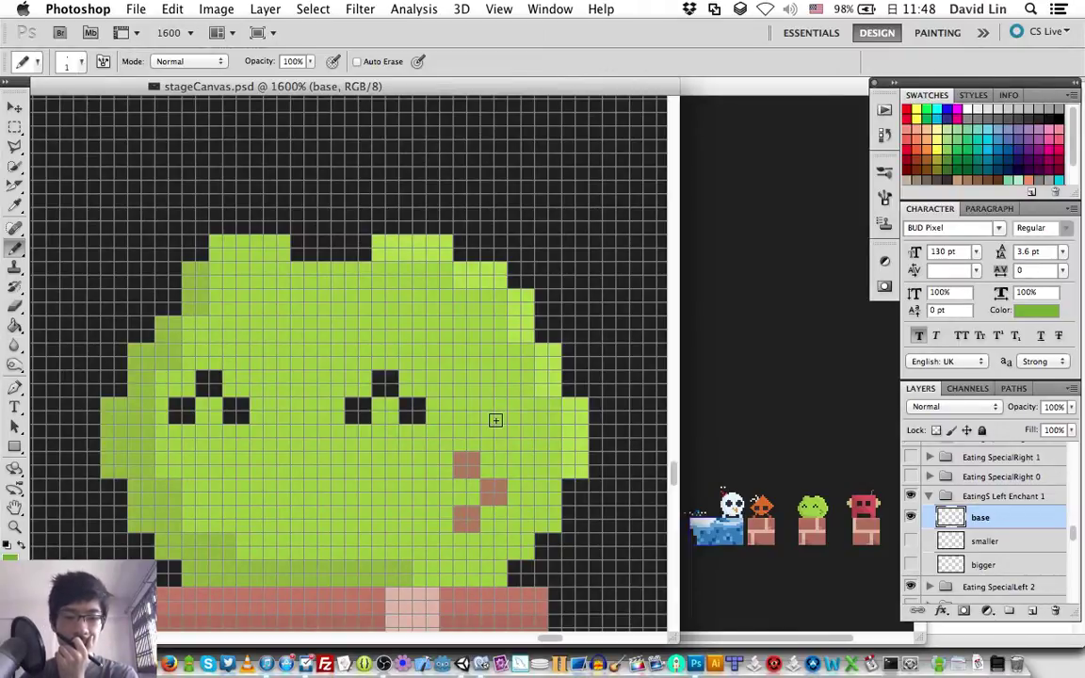
{"action": "scroll", "coordinate": [495, 420], "scroll_direction": "down", "scroll_amount": 1}
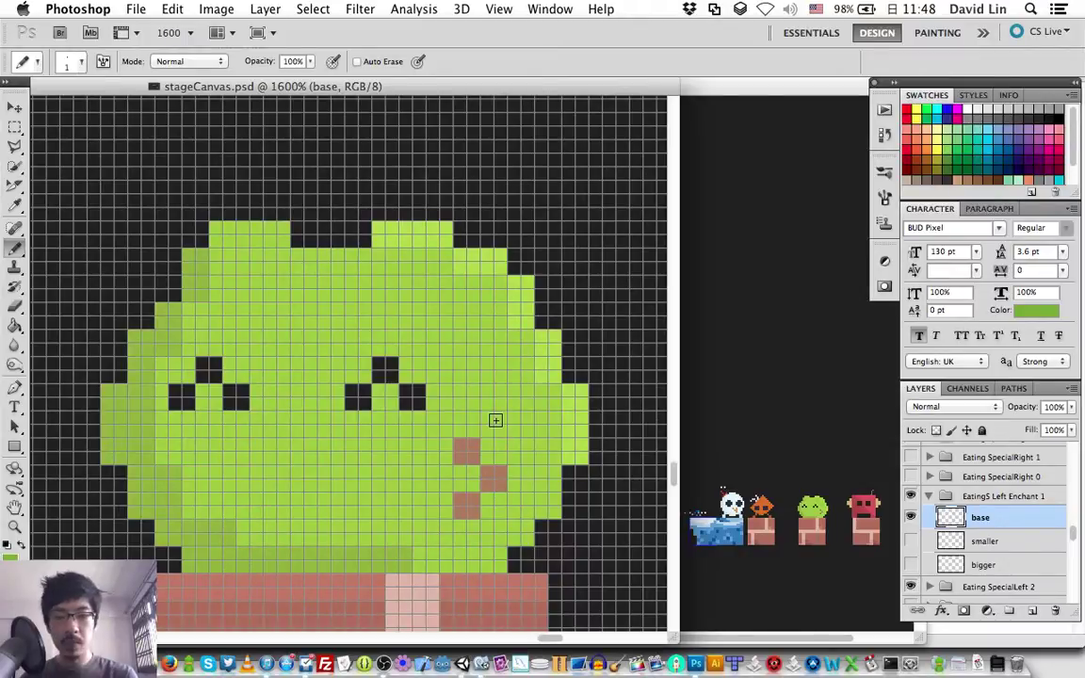